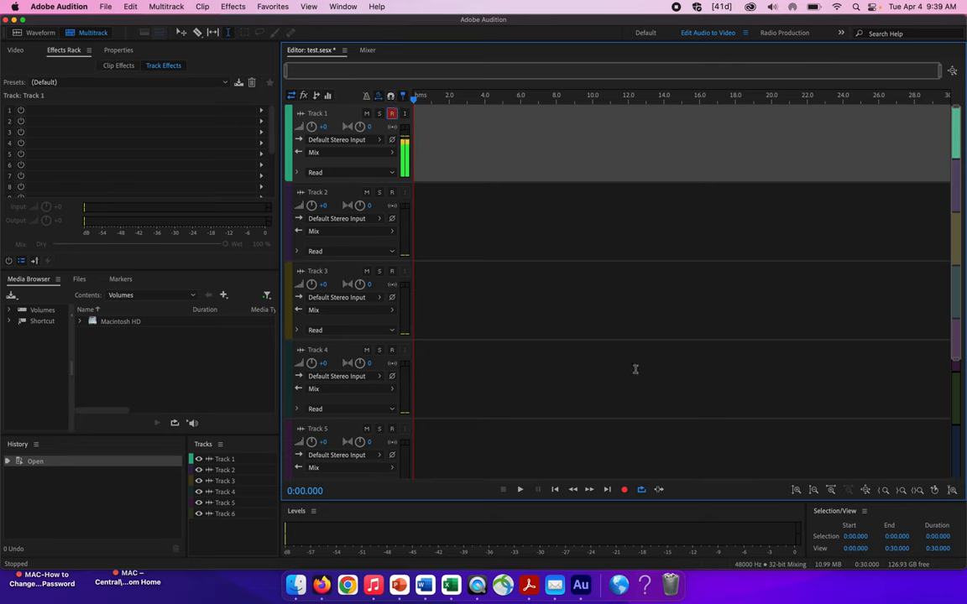
# - Record a voice clip about 9.4 seconds long on Track 1 and return the playhead to the start
pyautogui.click(624, 491)
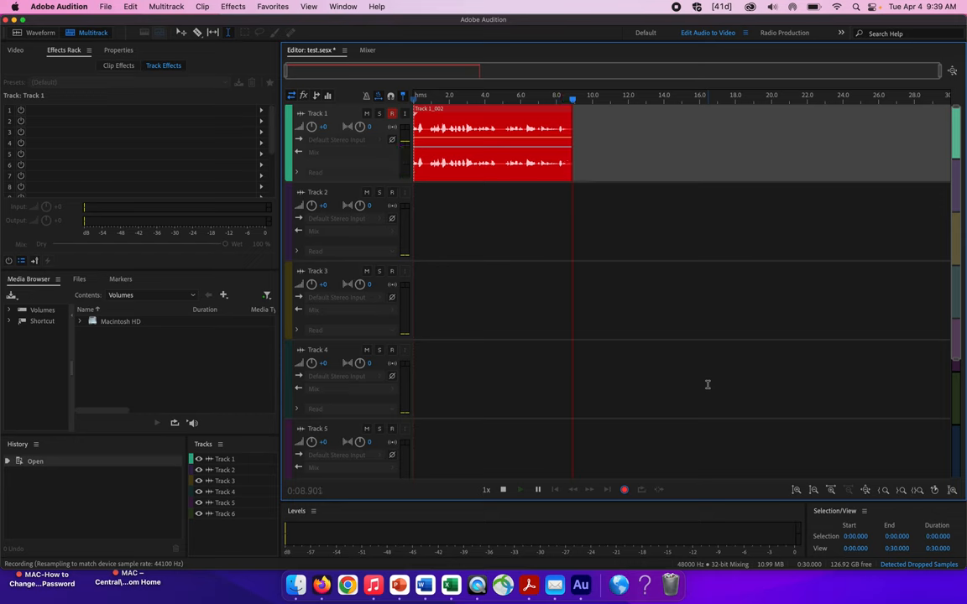
pyautogui.press('space')
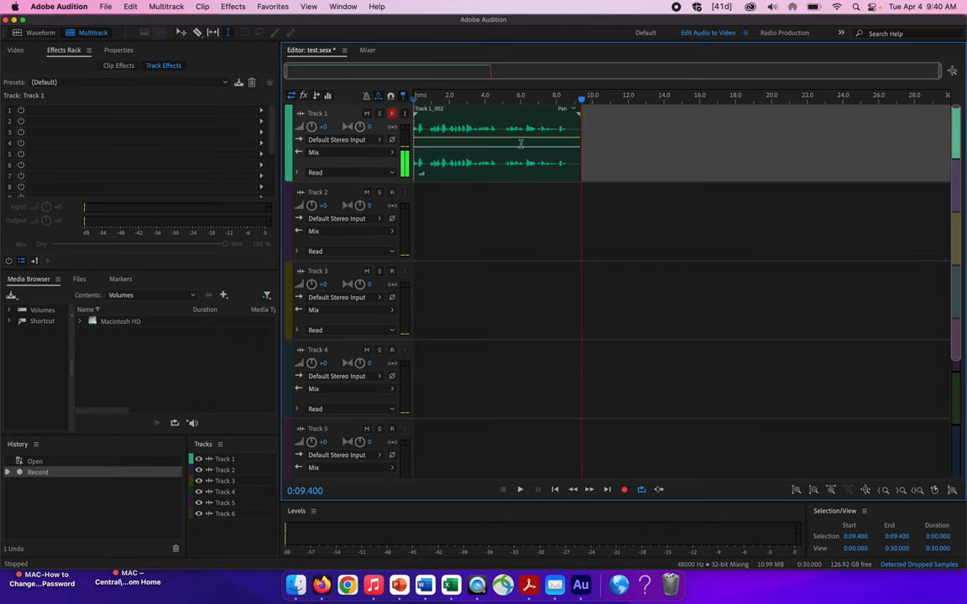
pyautogui.moveTo(584, 100); pyautogui.dragTo(410, 102)
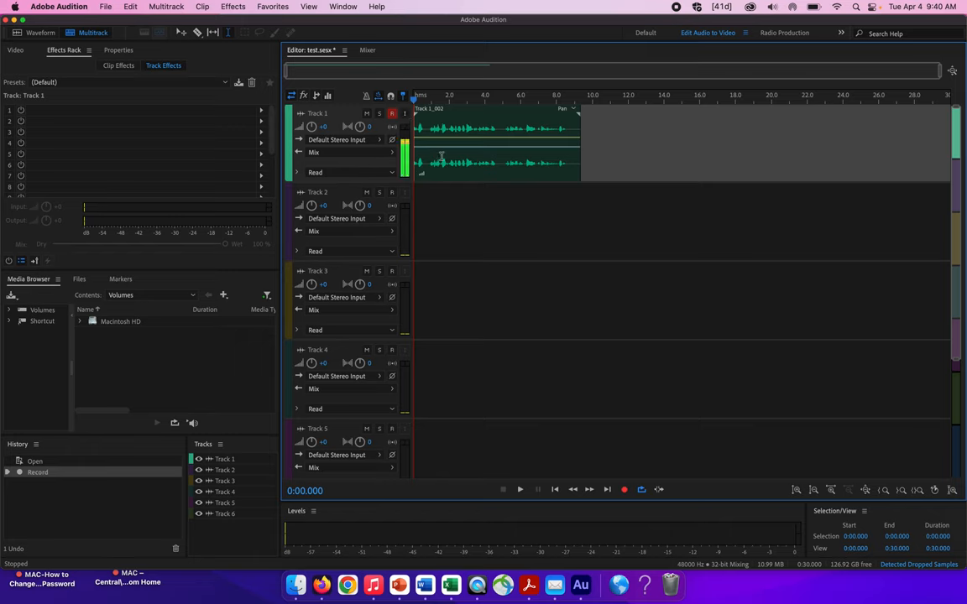
# - Select the recorded clip on Track 1 and add a Multiband Compressor effect to the track
pyautogui.click(443, 124)
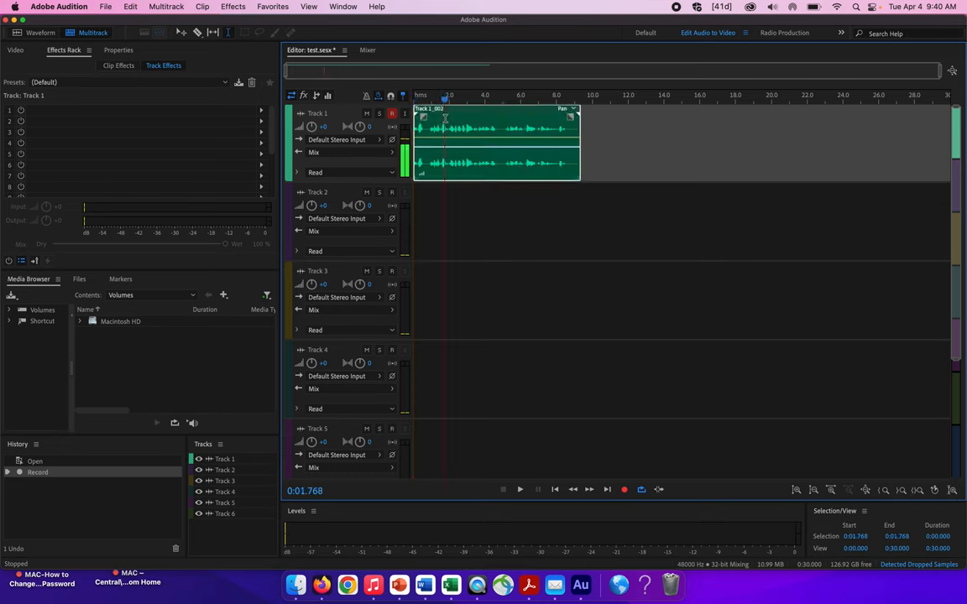
pyautogui.click(234, 8)
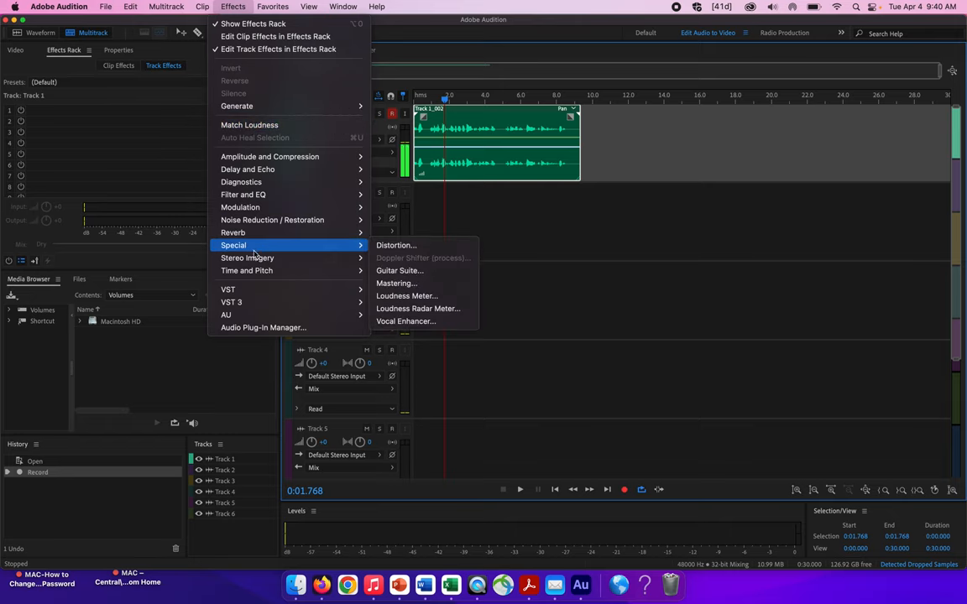
pyautogui.moveTo(257, 275)
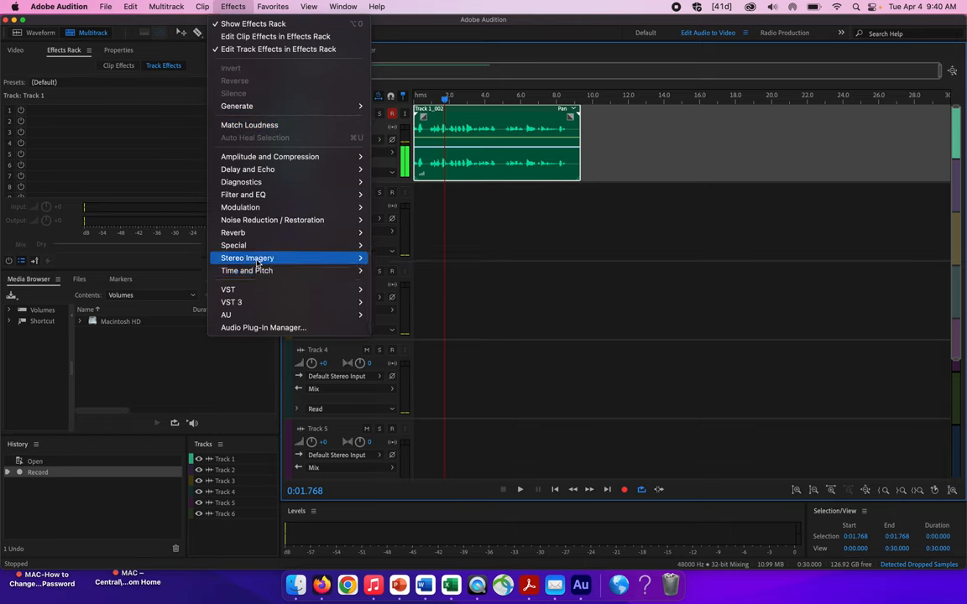
pyautogui.moveTo(270, 160)
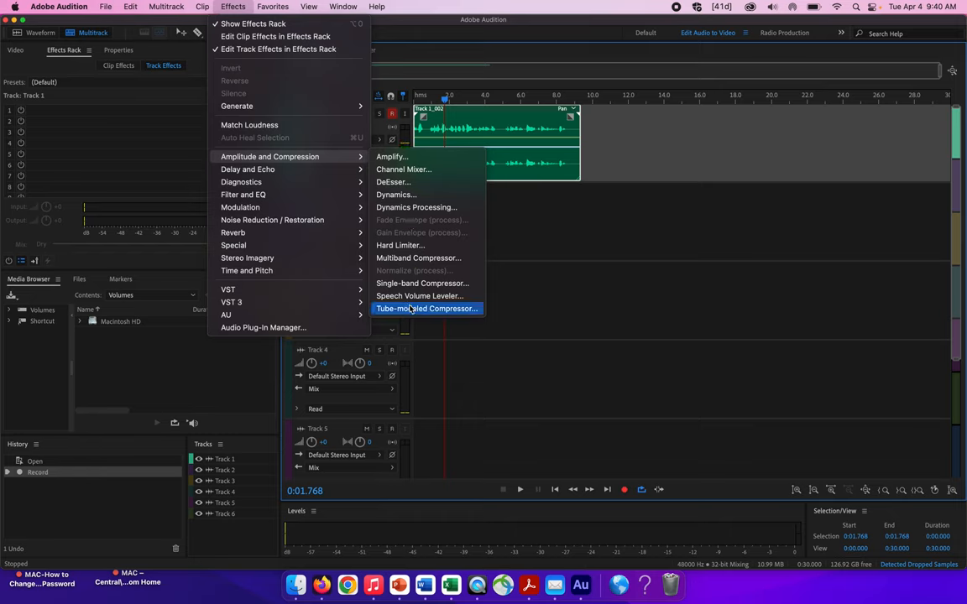
pyautogui.click(417, 259)
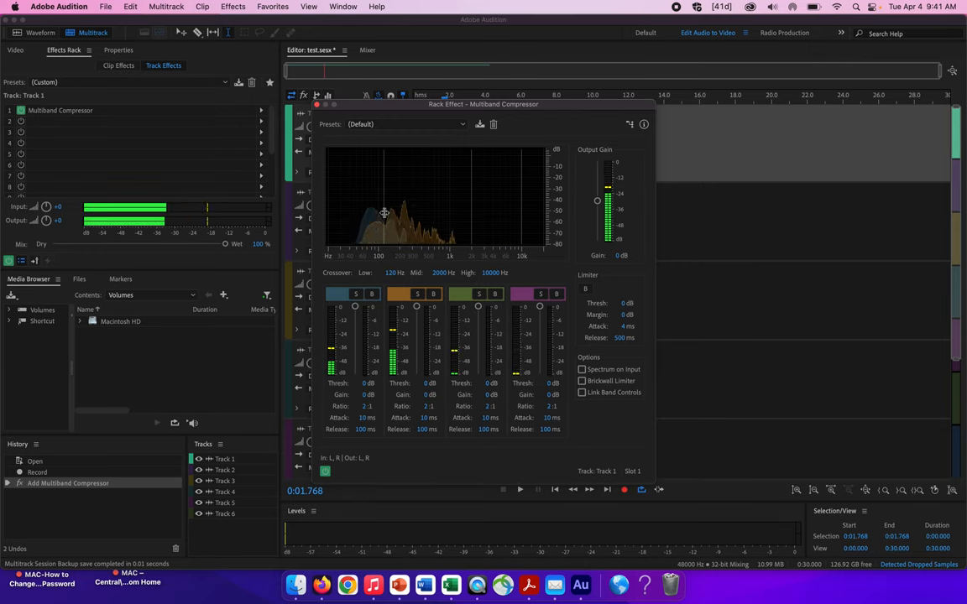
# - Shift the compressor's crossover frequencies to about 159.7 Hz low, 1804.1 Hz mid and 6480.6 Hz high
pyautogui.moveTo(383, 212)
pyautogui.mouseDown()
pyautogui.moveTo(407, 217)
pyautogui.moveTo(391, 223)
pyautogui.mouseUp()
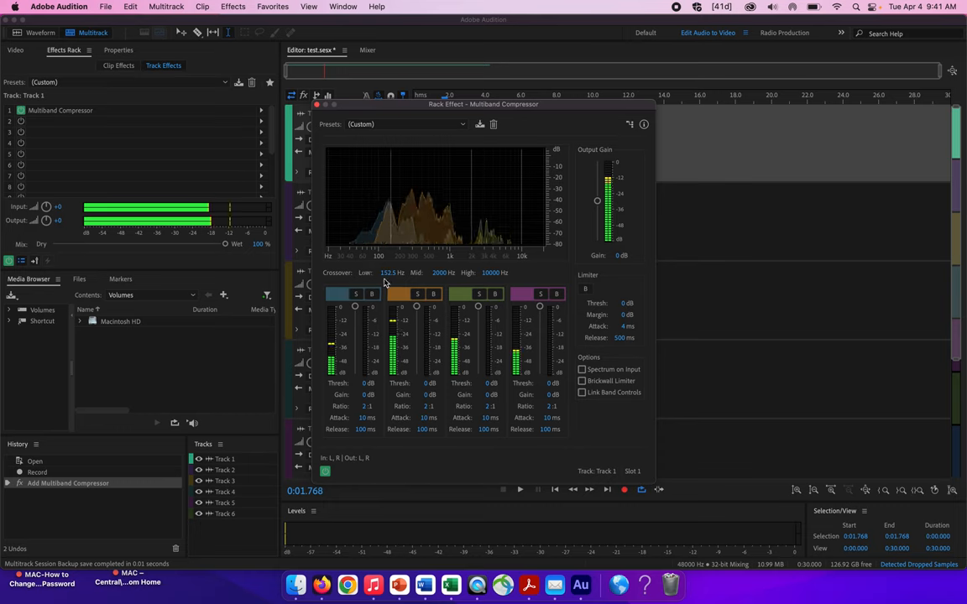
pyautogui.moveTo(390, 197)
pyautogui.mouseDown()
pyautogui.moveTo(335, 205)
pyautogui.moveTo(392, 204)
pyautogui.mouseUp()
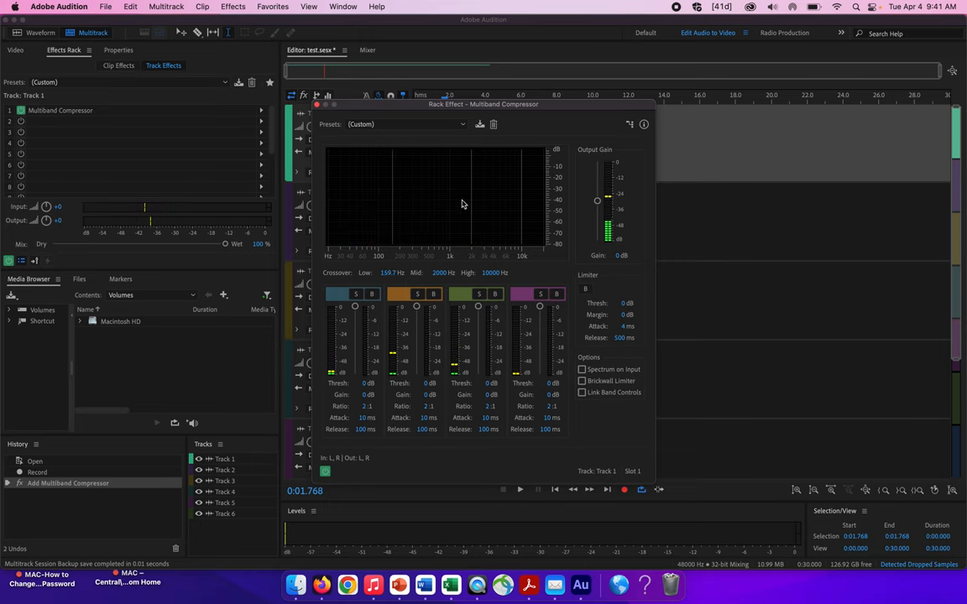
pyautogui.moveTo(470, 199); pyautogui.dragTo(508, 199)
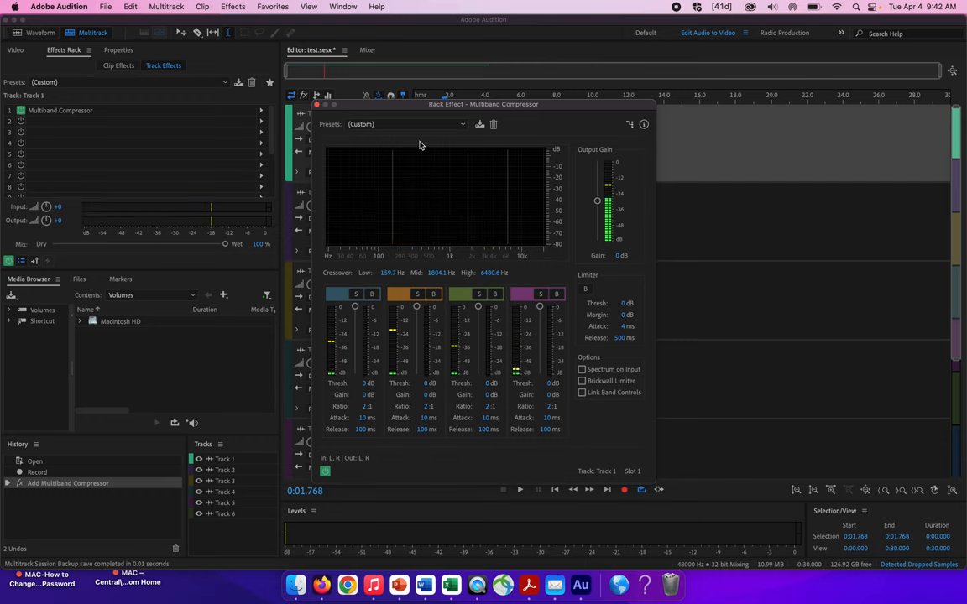
# - Try the Broadcast, Heavy Guitar and Raise Vocals presets on the Multiband Compressor
pyautogui.click(461, 125)
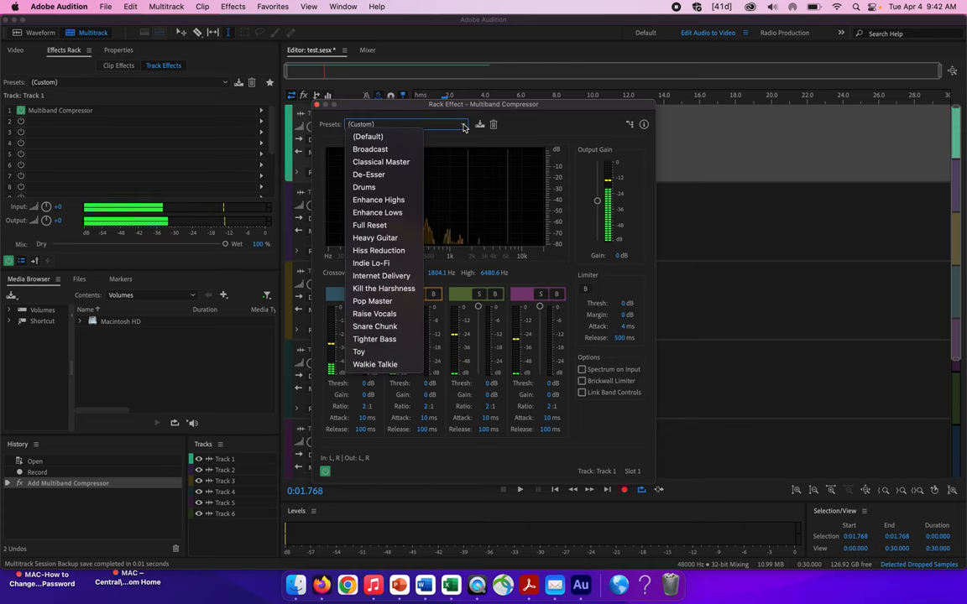
pyautogui.click(394, 150)
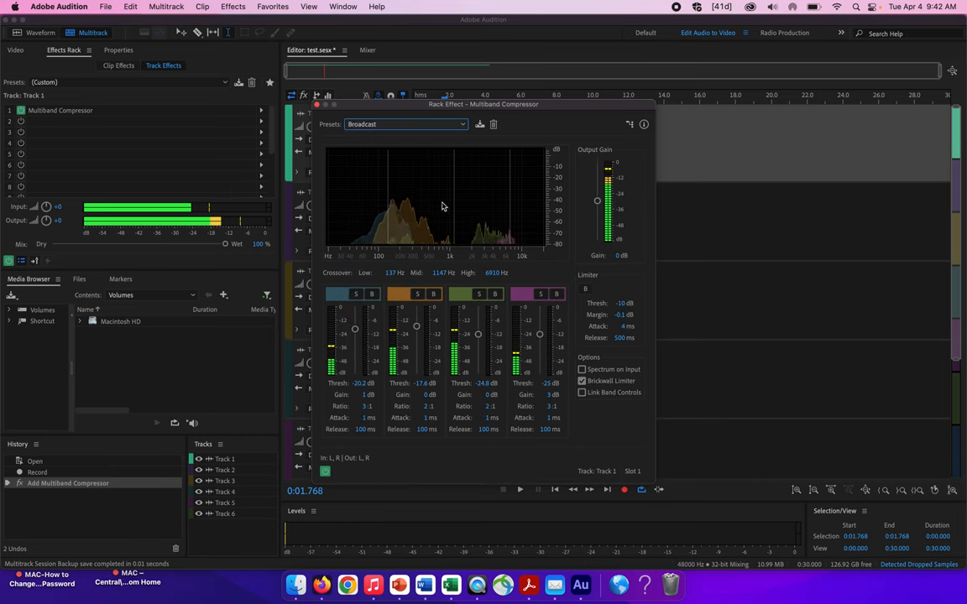
pyautogui.click(464, 124)
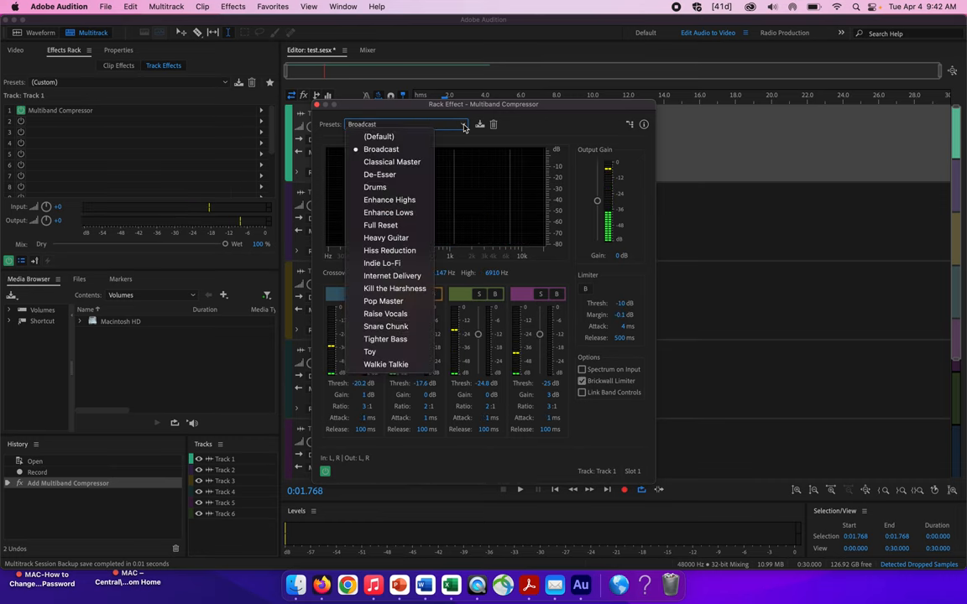
pyautogui.click(408, 237)
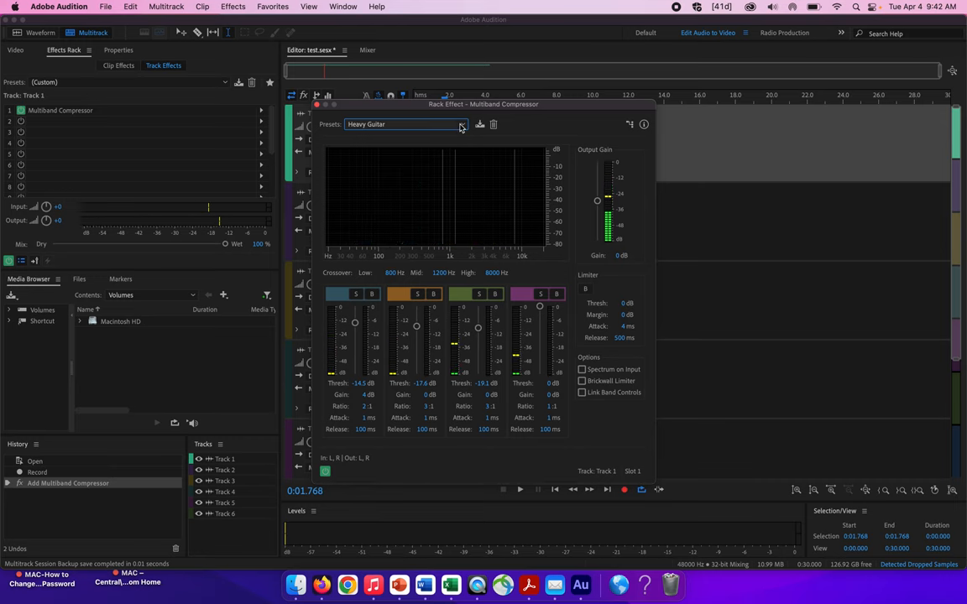
pyautogui.click(461, 124)
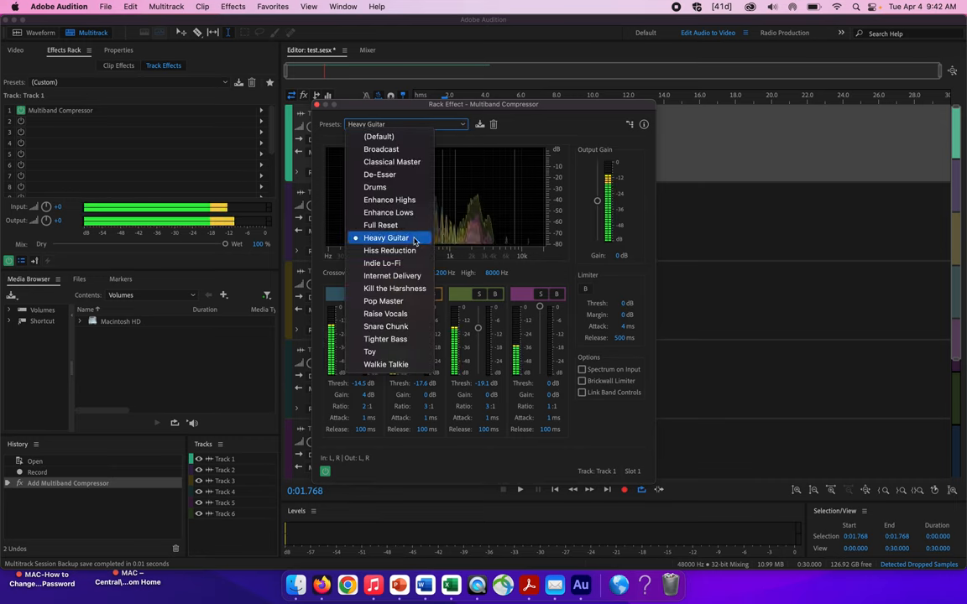
pyautogui.click(409, 315)
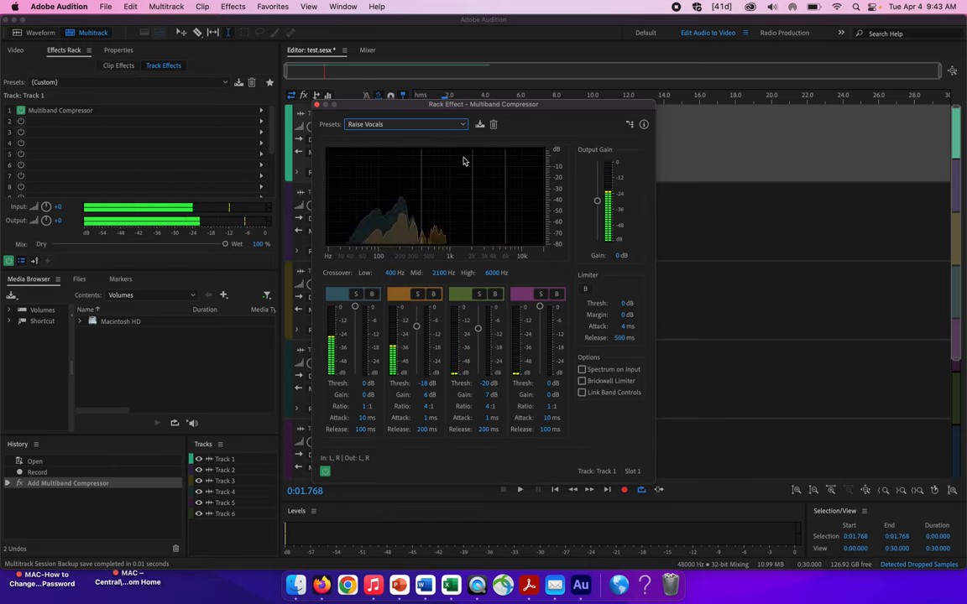
# - Apply the Broadcast preset to the Multiband Compressor and close its settings window
pyautogui.click(460, 124)
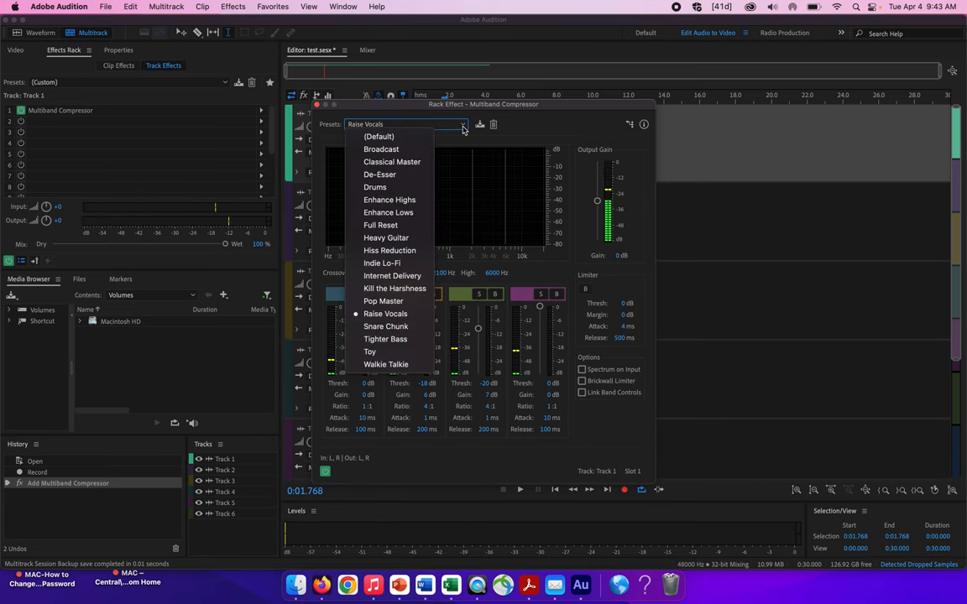
pyautogui.click(411, 150)
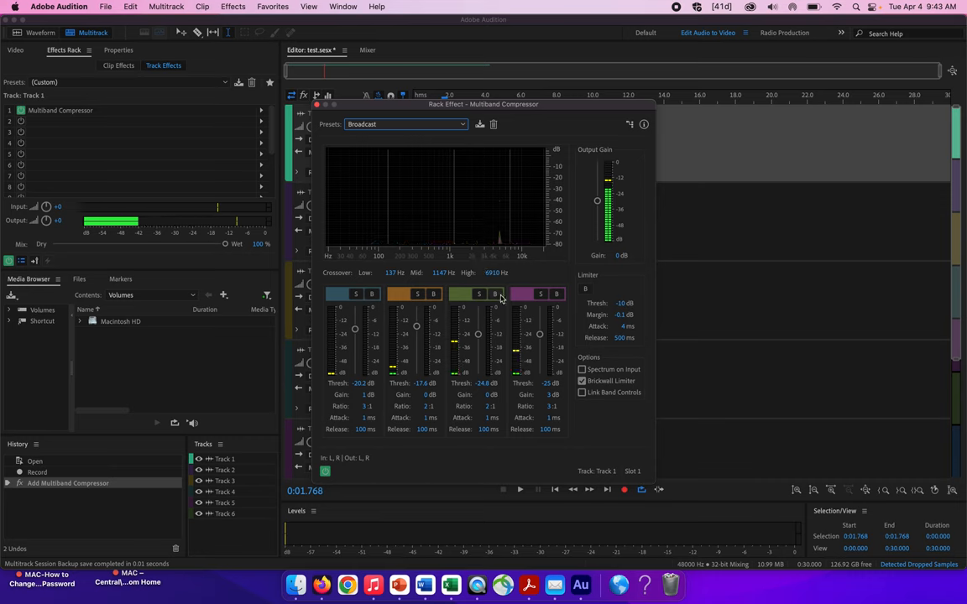
pyautogui.click(317, 104)
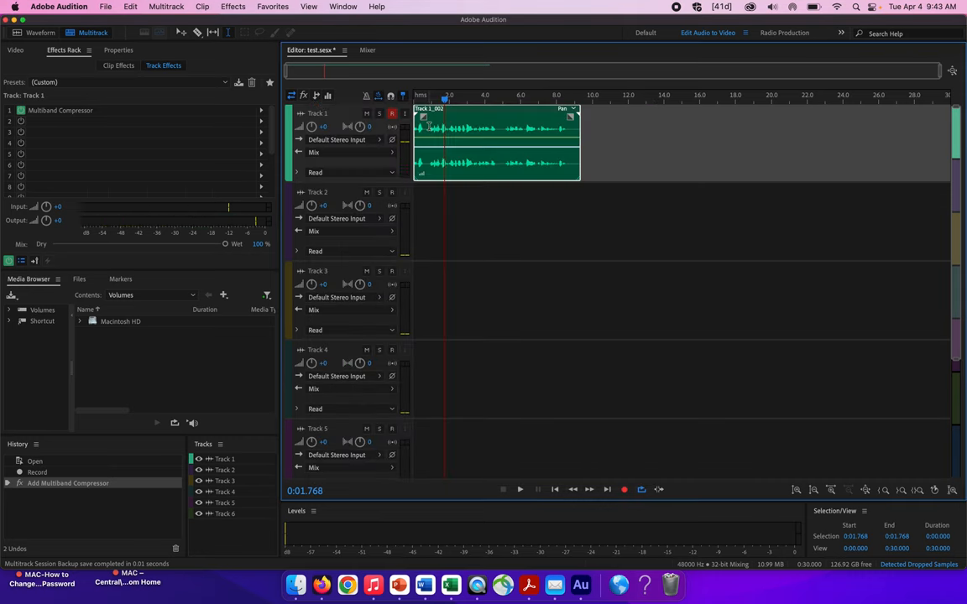
# - Play back the recorded clip on Track 1 to hear the Broadcast compression, and stop playback
pyautogui.press('space')
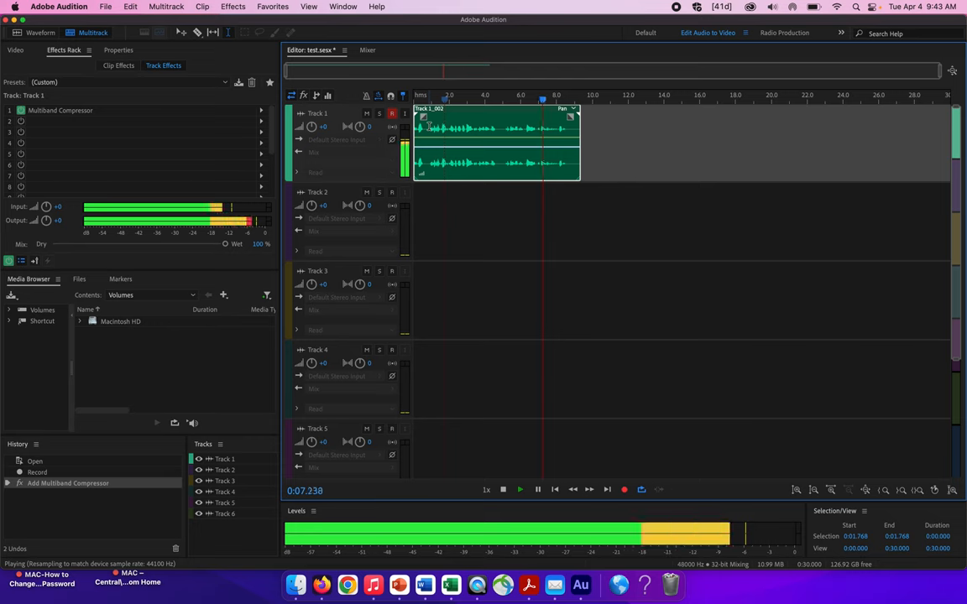
pyautogui.press('space')
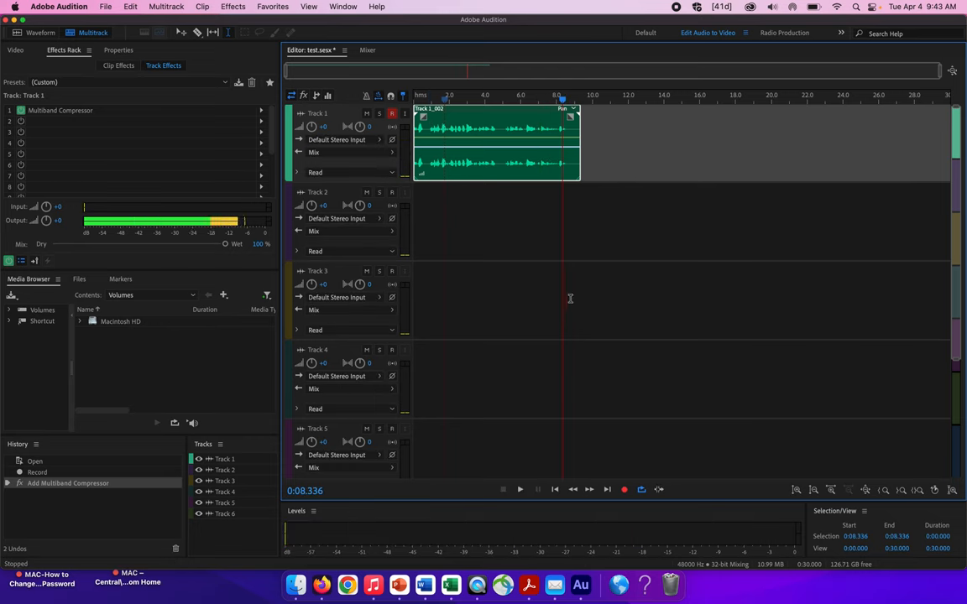
pyautogui.click(641, 490)
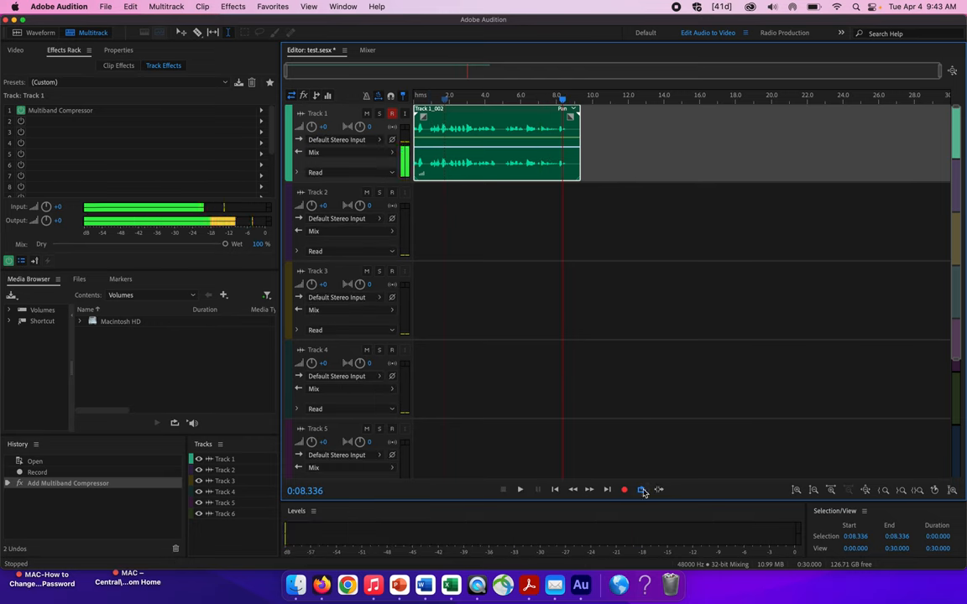
pyautogui.press('space')
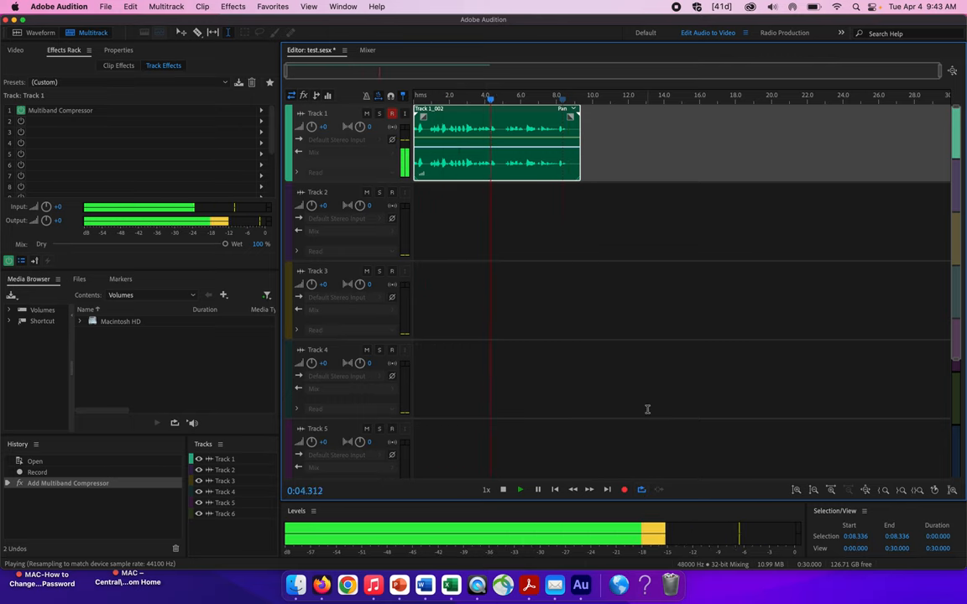
pyautogui.press('space')
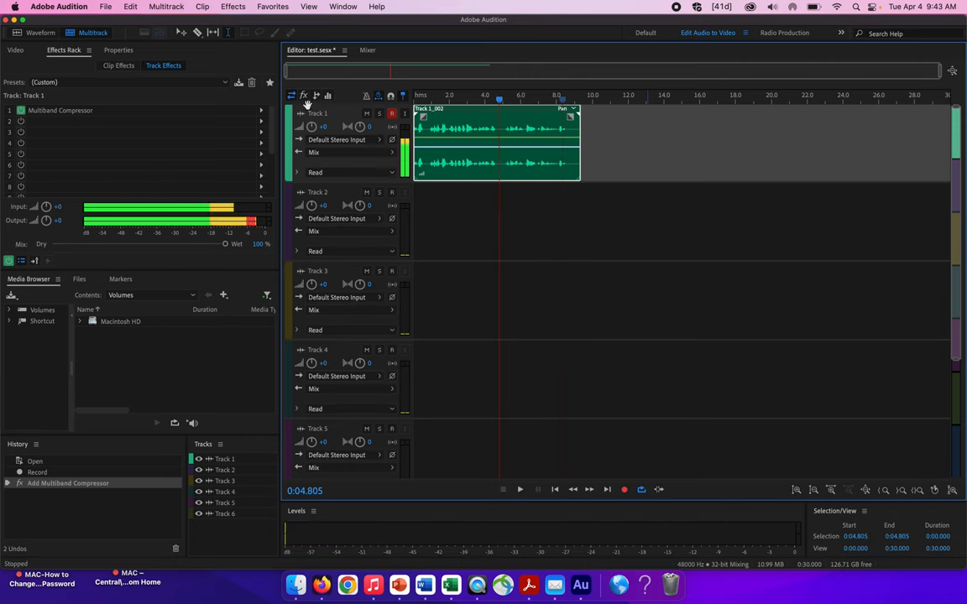
# - Add a second Multiband Compressor to Track 1 with the Heavy Guitar preset and close its settings window
pyautogui.click(232, 6)
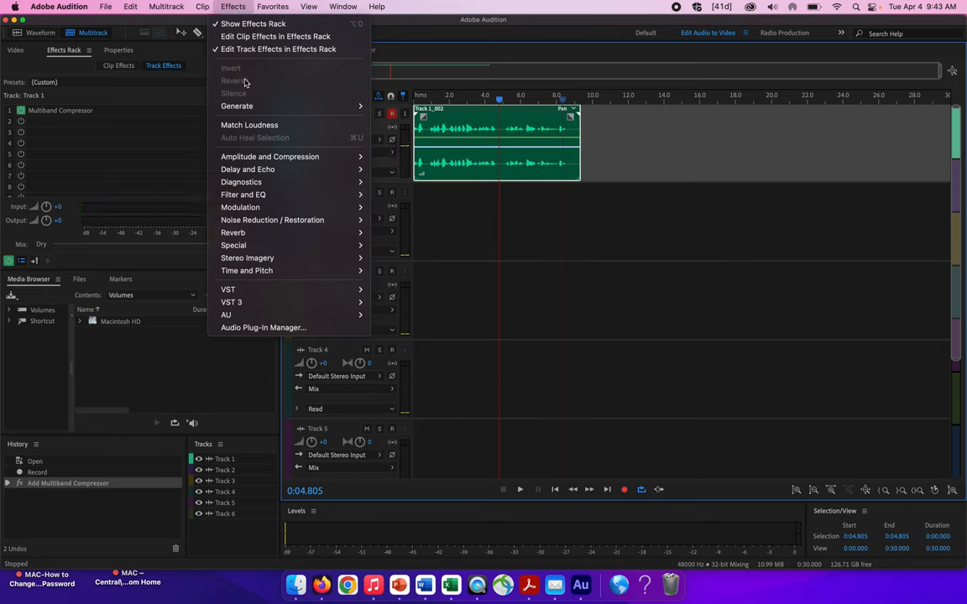
pyautogui.moveTo(257, 158)
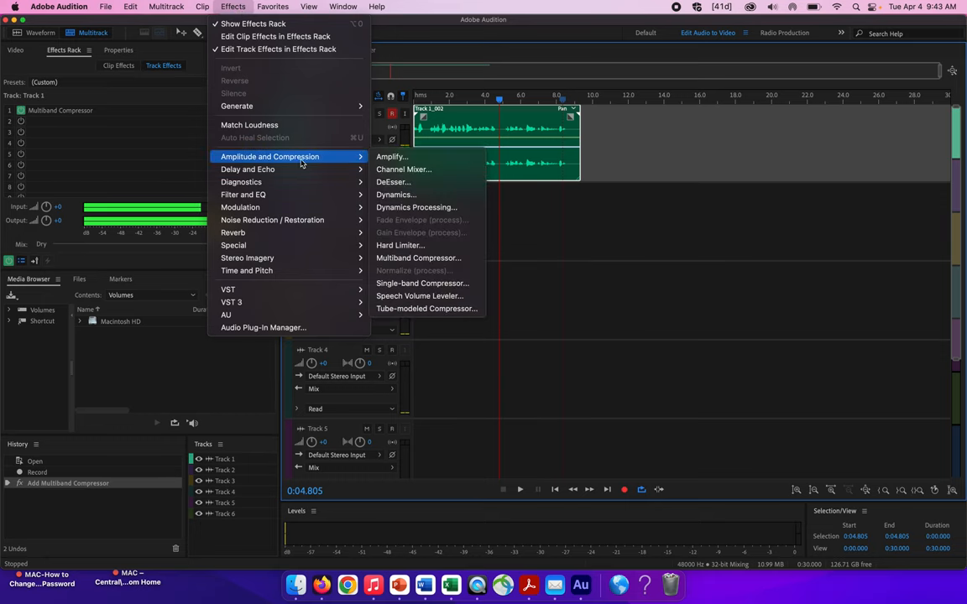
pyautogui.click(410, 259)
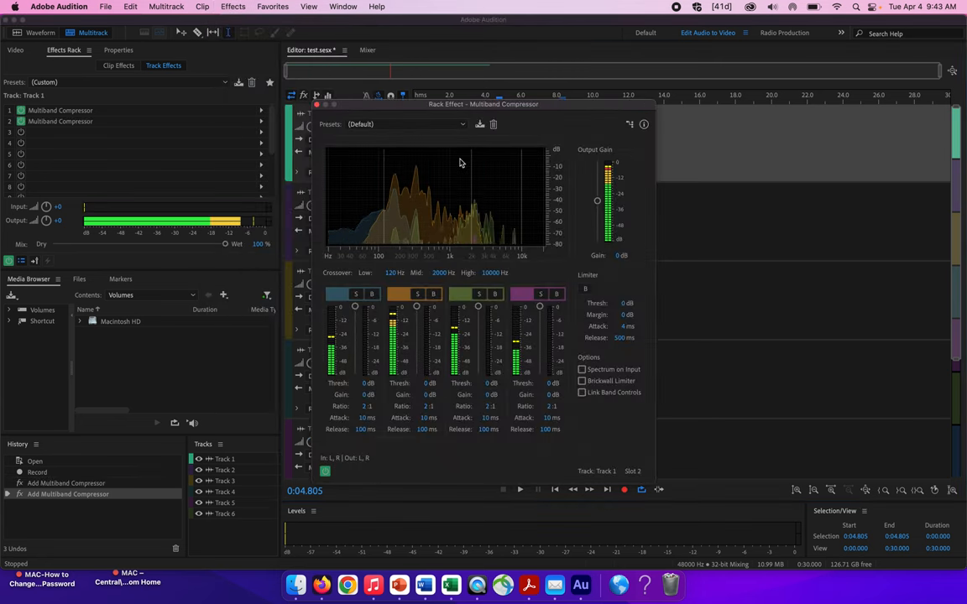
pyautogui.click(451, 127)
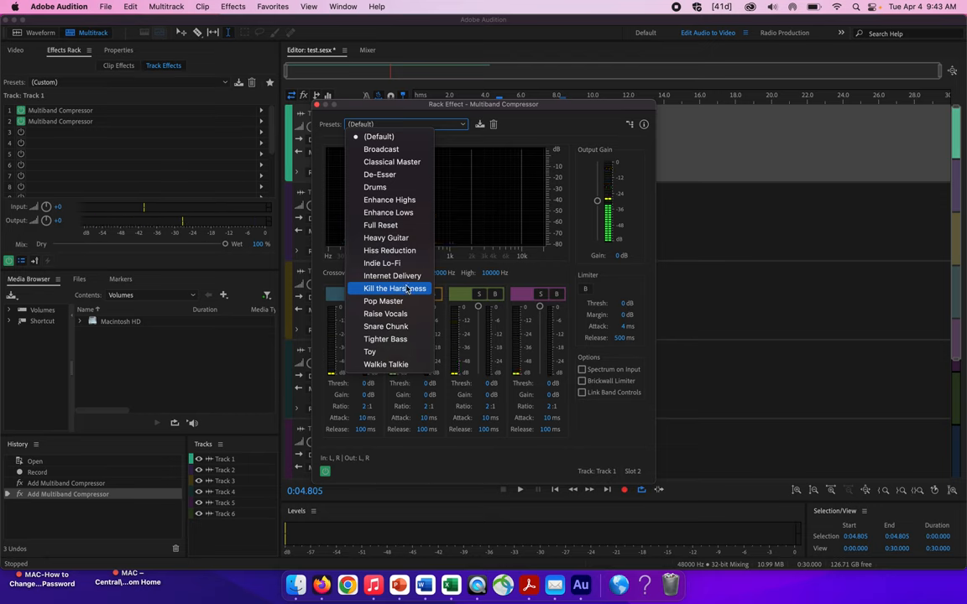
pyautogui.click(395, 238)
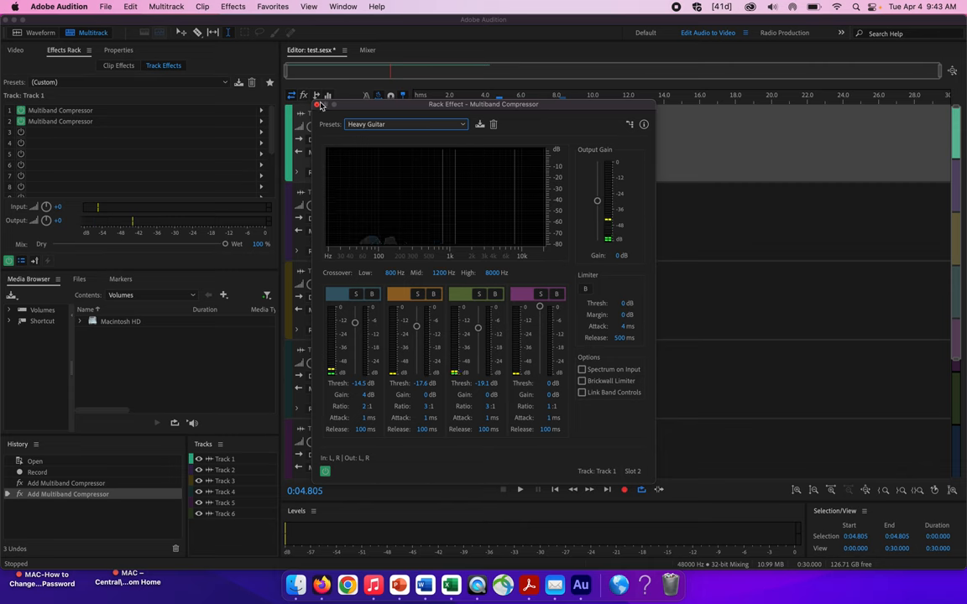
pyautogui.click(318, 104)
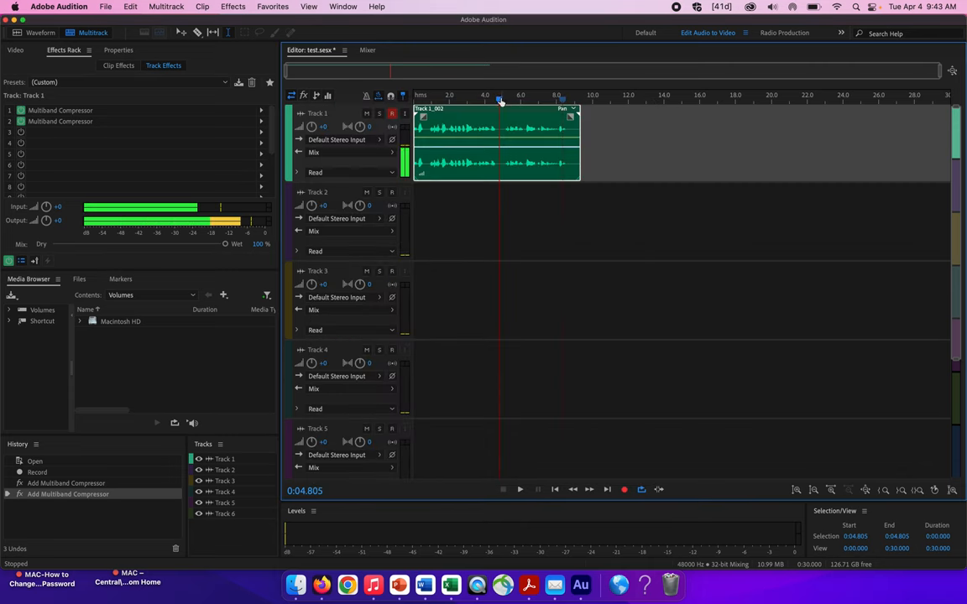
# - Return the playhead to the start, disarm recording on Track 1 and briefly play the clip
pyautogui.moveTo(501, 102); pyautogui.dragTo(405, 101)
pyautogui.click(392, 114)
pyautogui.press('space')
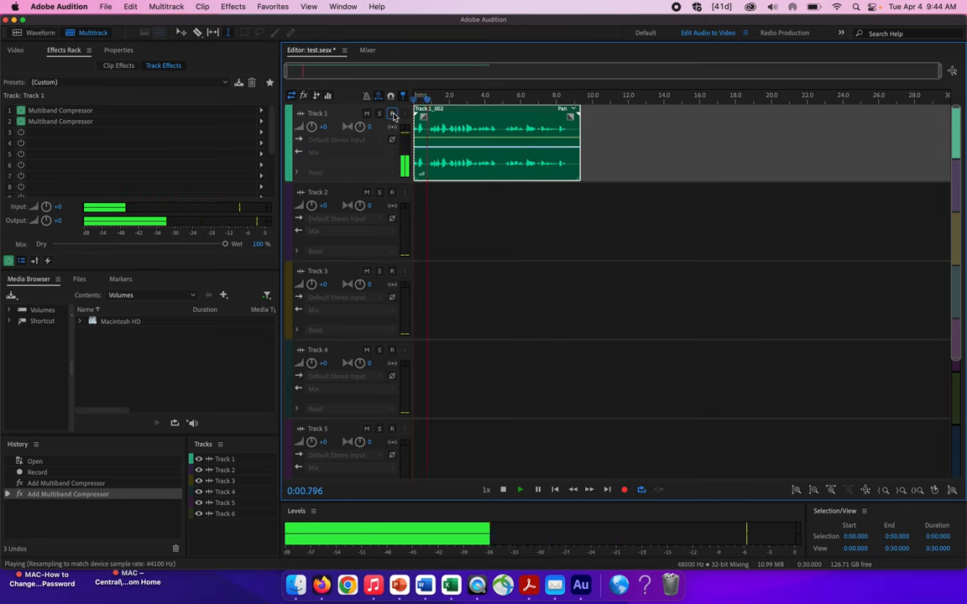
pyautogui.press('space')
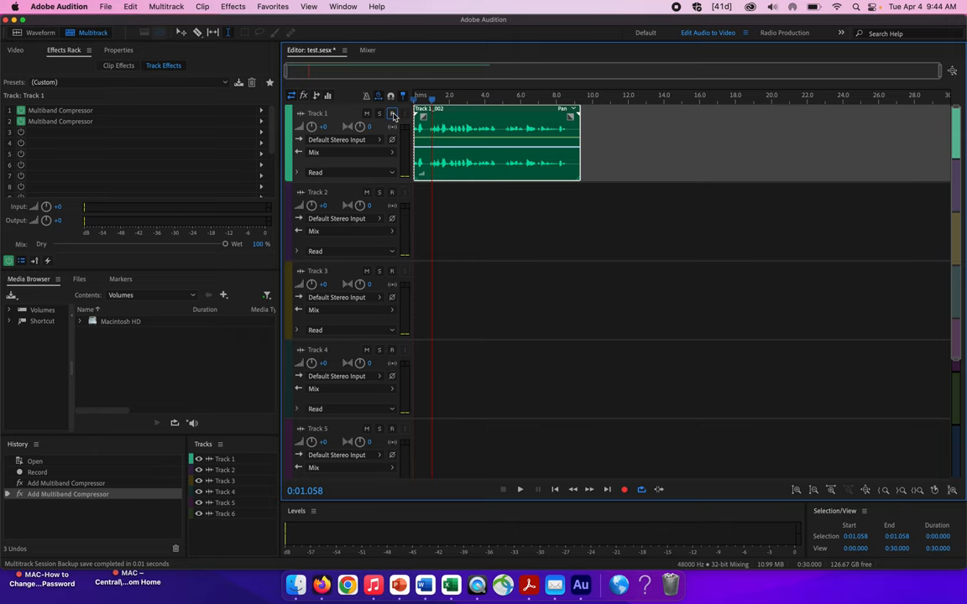
pyautogui.click(392, 114)
# - Add a third Multiband Compressor to Track 1, nudge its output gain slider slightly and close its settings window
pyautogui.click(233, 7)
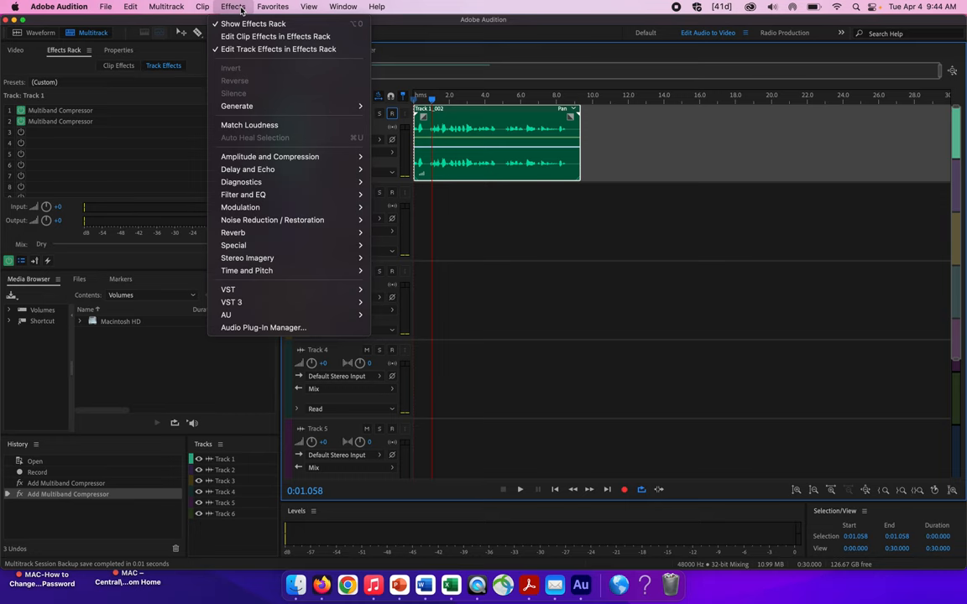
pyautogui.moveTo(264, 160)
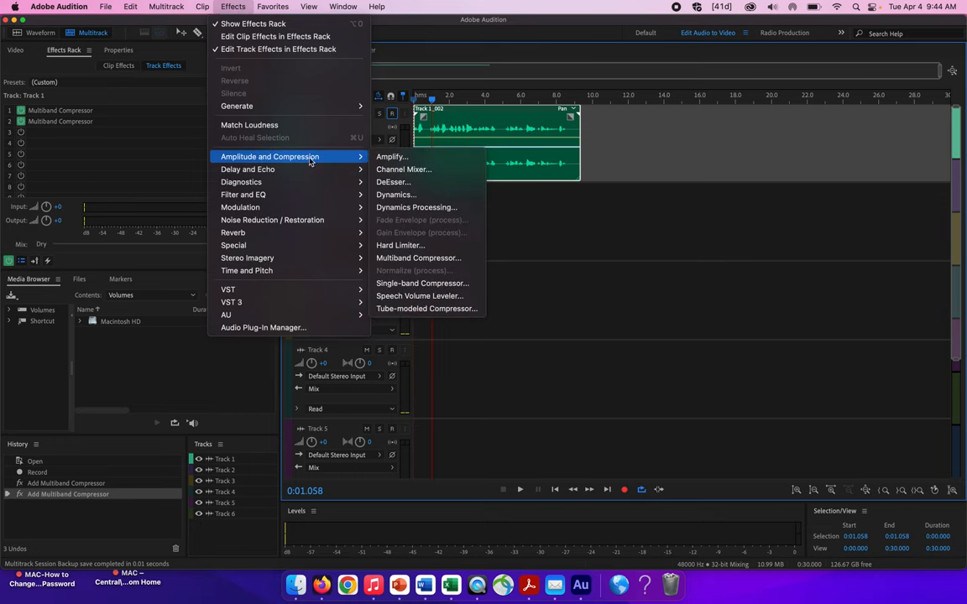
pyautogui.click(420, 258)
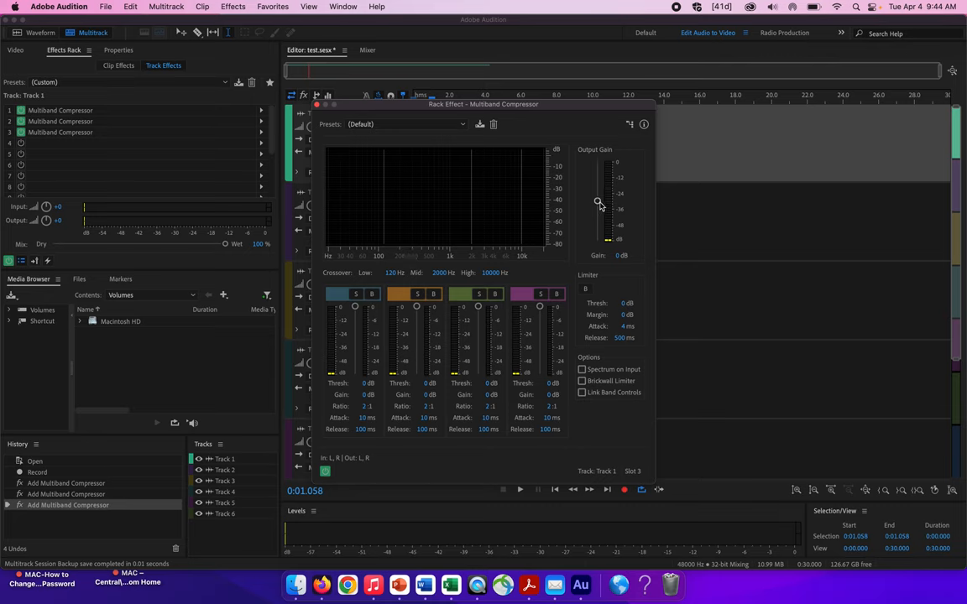
pyautogui.moveTo(599, 204); pyautogui.dragTo(598, 195)
pyautogui.click(317, 105)
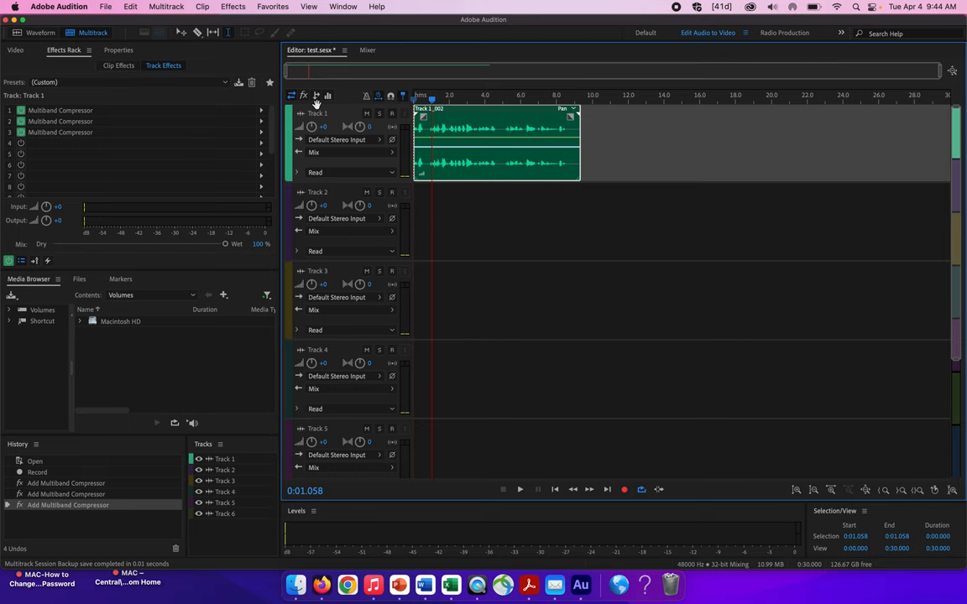
# - Add a Parametric Equalizer to Track 1 and enable its high-pass and low-pass bands
pyautogui.click(234, 6)
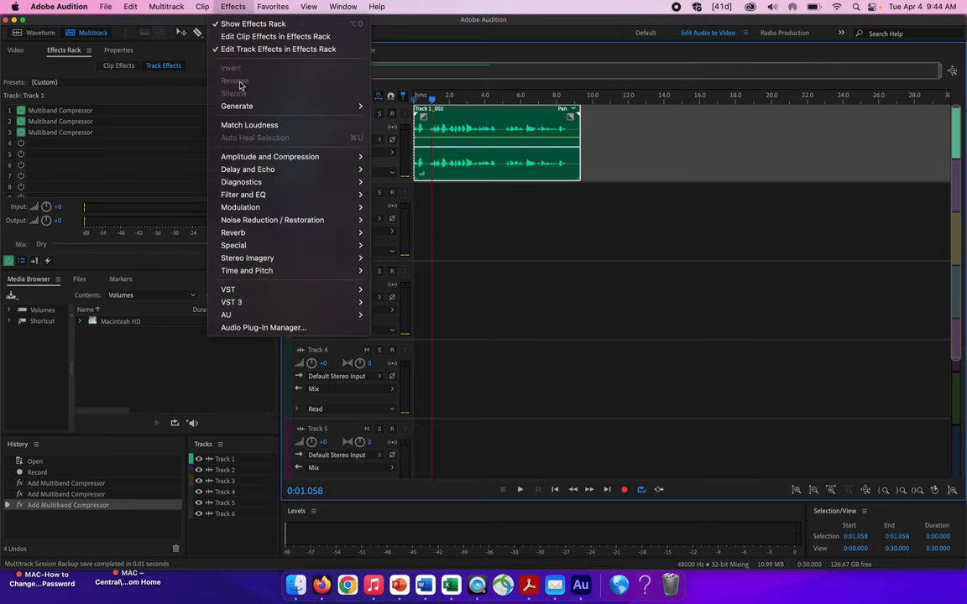
pyautogui.moveTo(260, 173)
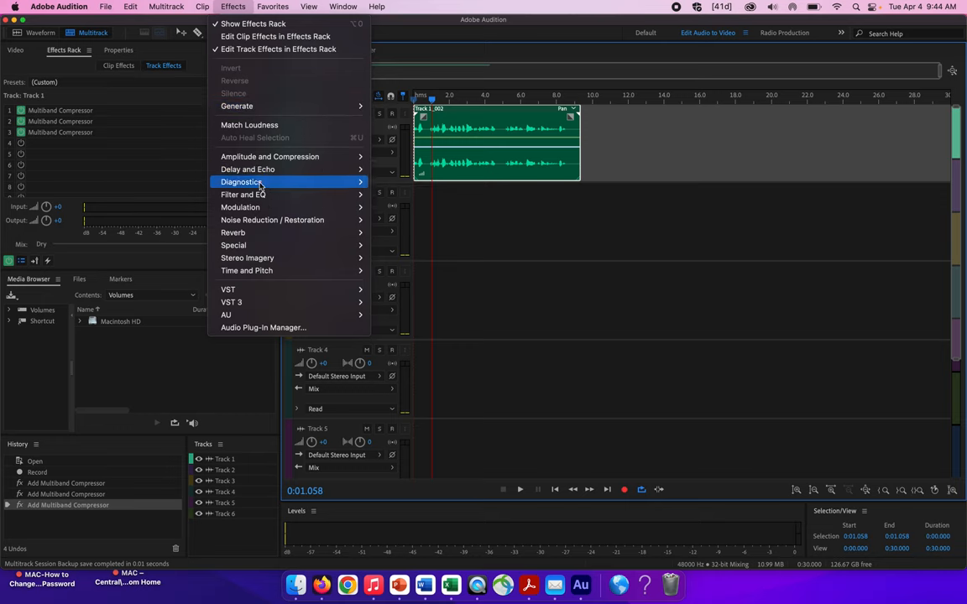
pyautogui.moveTo(260, 197)
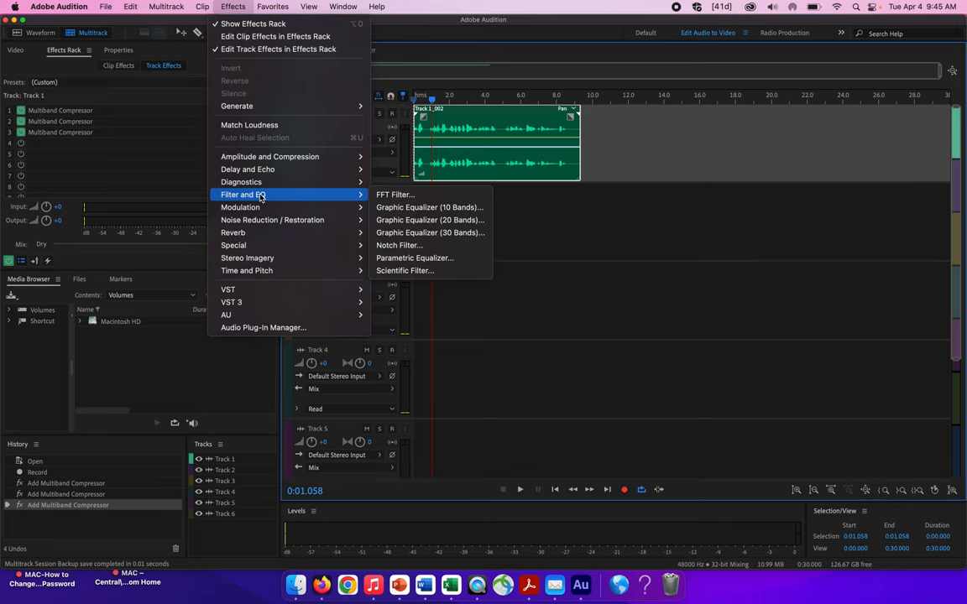
pyautogui.click(424, 258)
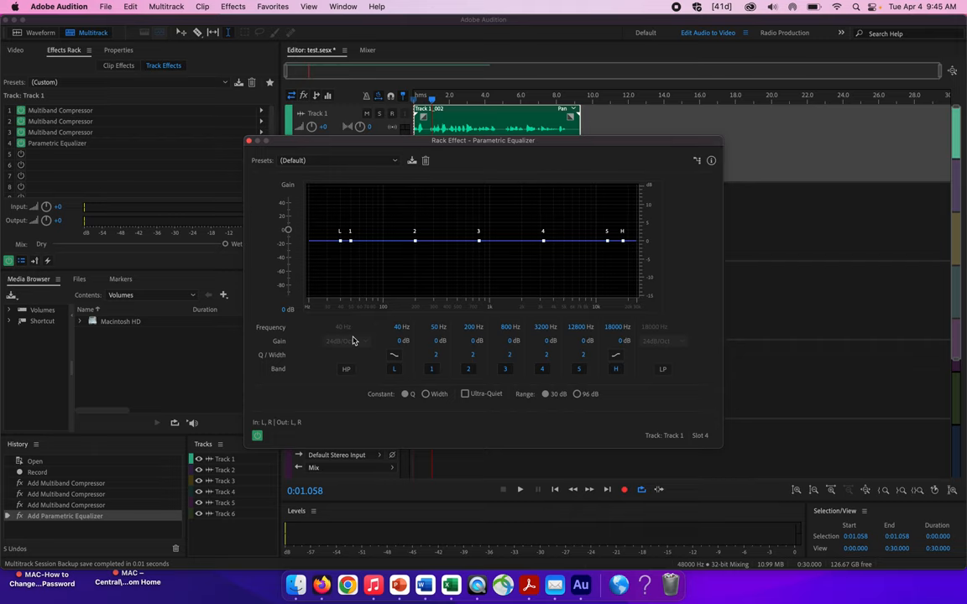
pyautogui.click(345, 370)
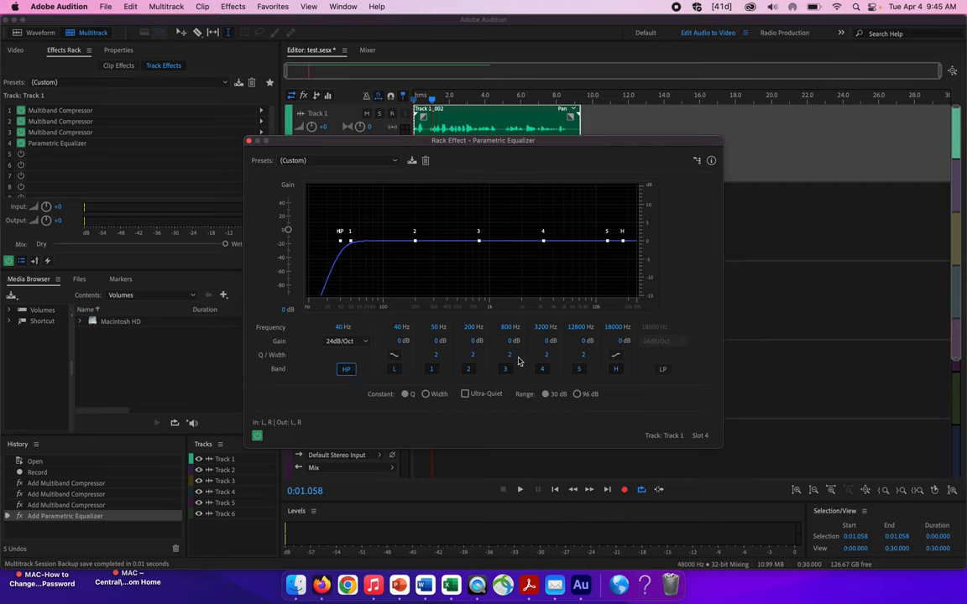
pyautogui.click(661, 370)
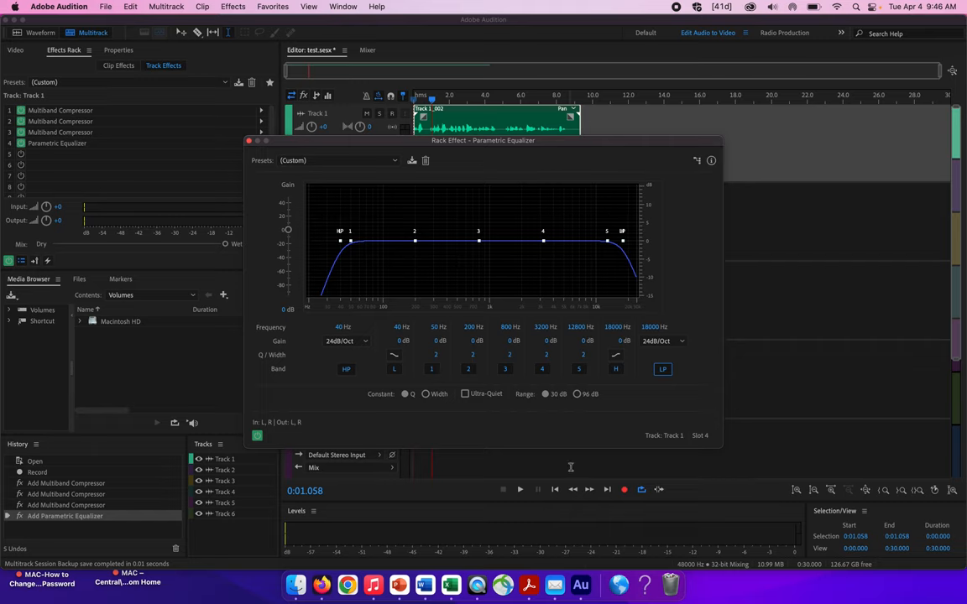
# - Play the clip from about 5 seconds while sweeping the high-pass cutoff up to about 465 Hz and down to about 35 Hz, and stop playback
pyautogui.click(504, 119)
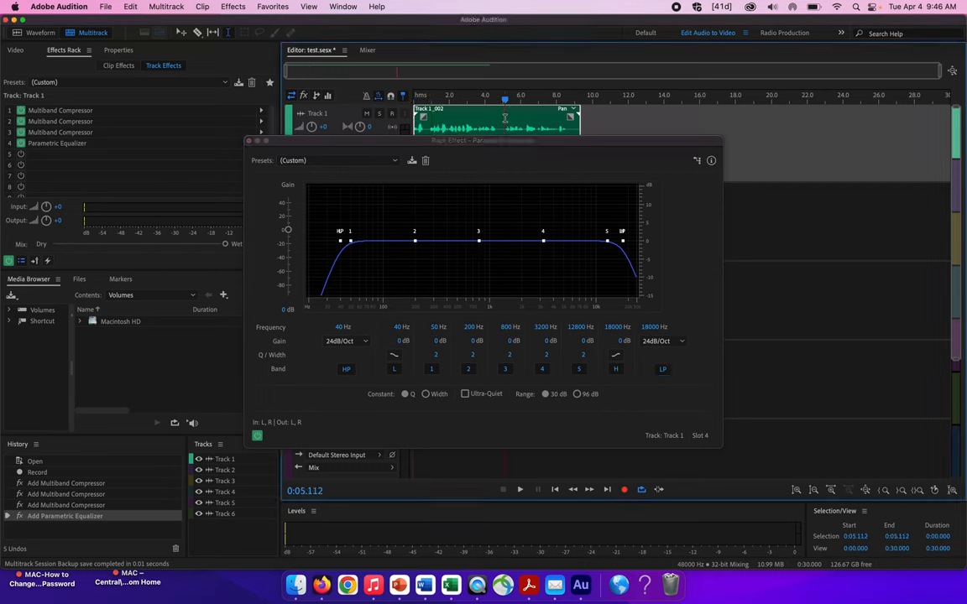
pyautogui.press('space')
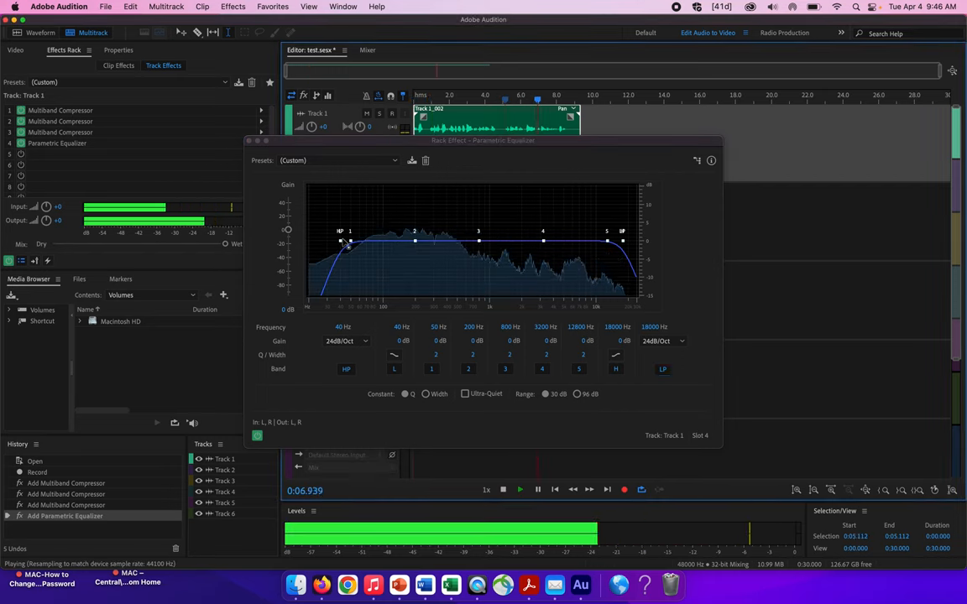
pyautogui.moveTo(341, 241)
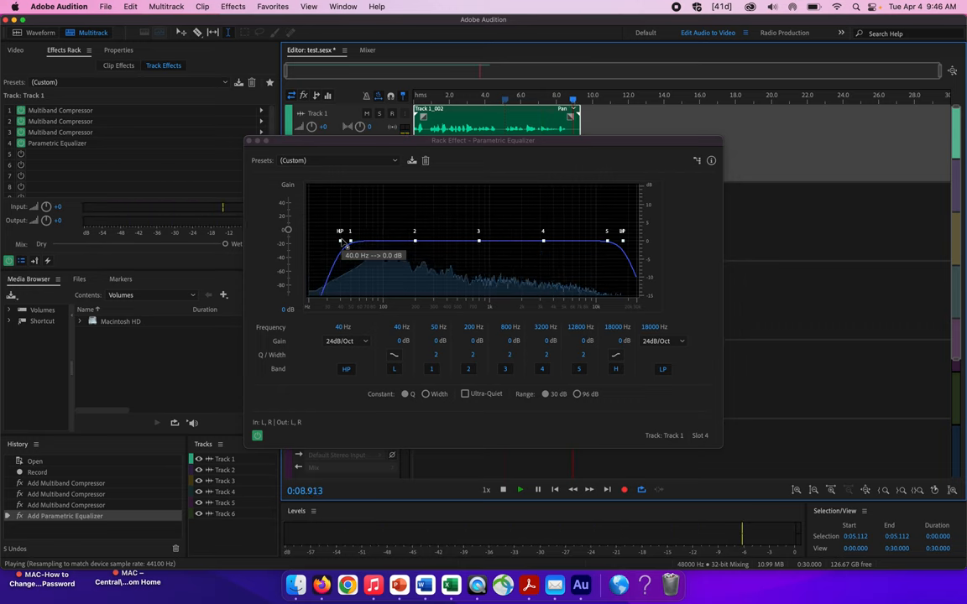
pyautogui.press('XF86AudioRaiseVolume')
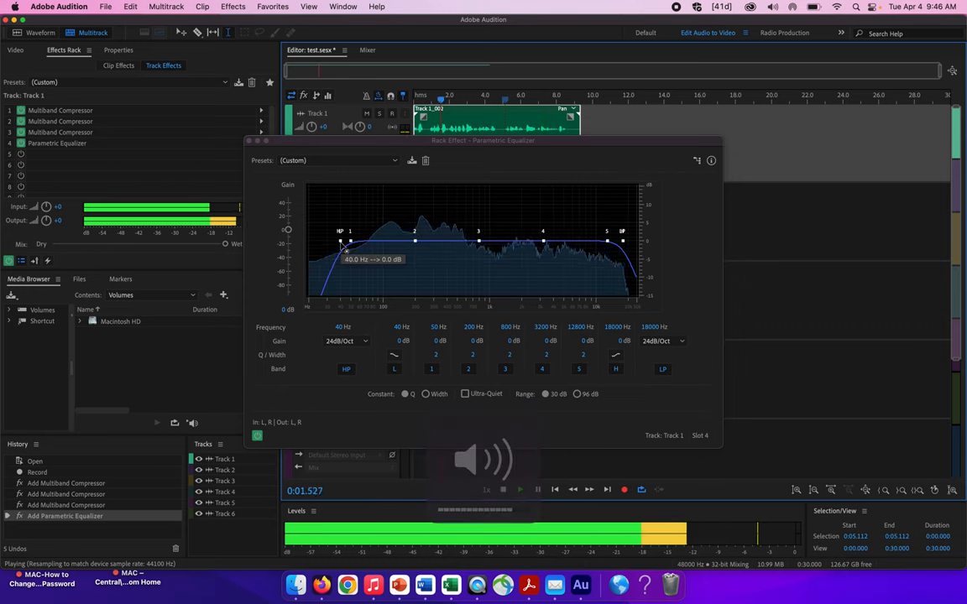
pyautogui.moveTo(342, 242); pyautogui.dragTo(457, 257)
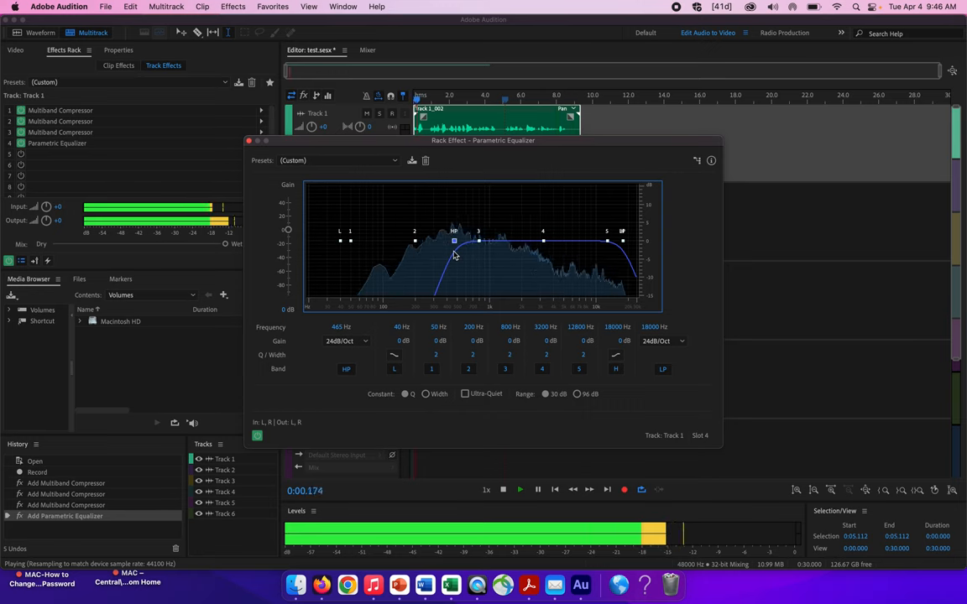
pyautogui.moveTo(455, 247)
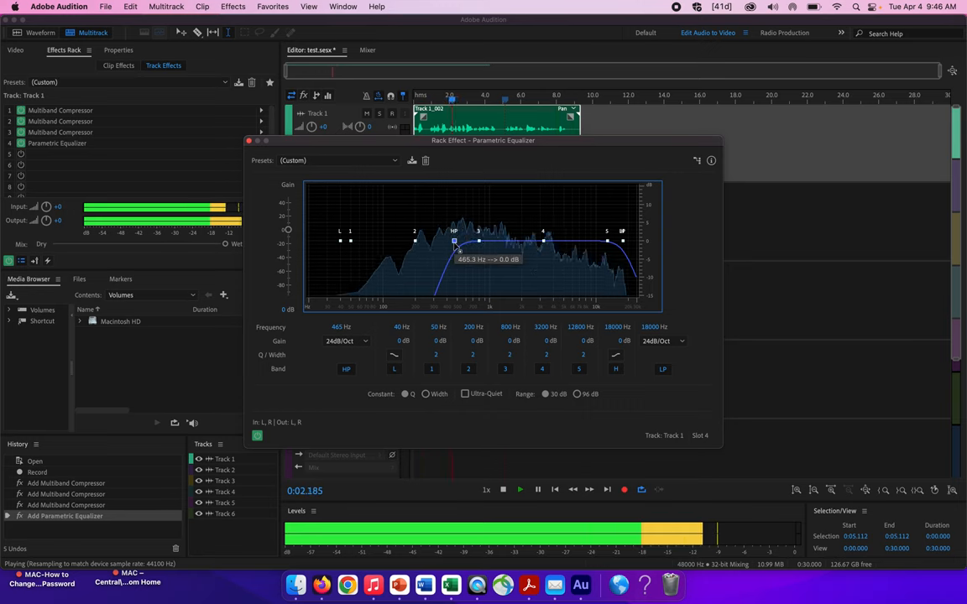
pyautogui.moveTo(458, 250); pyautogui.dragTo(334, 261)
pyautogui.press('space')
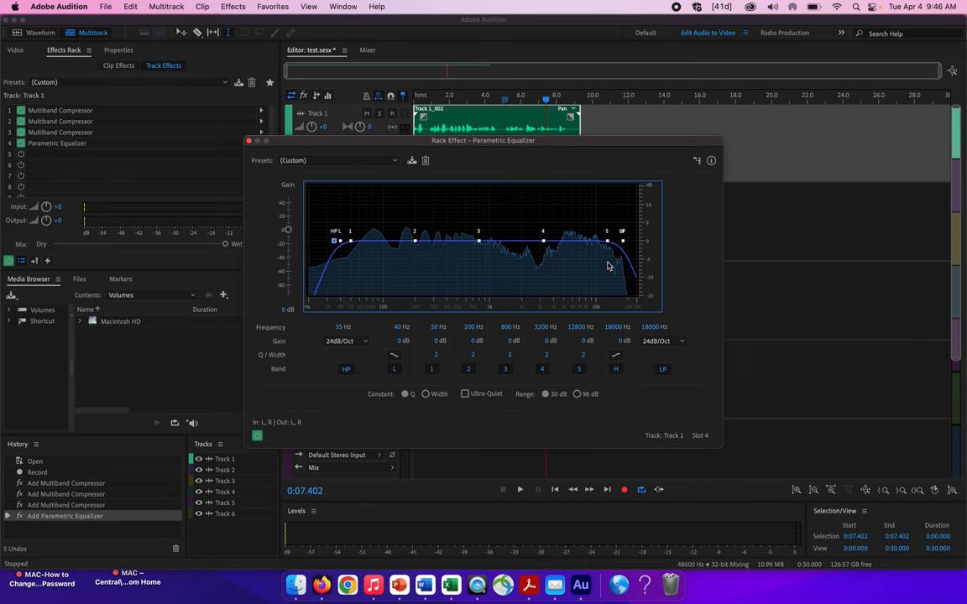
# - Sweep the low-pass cutoff down to about 381 Hz and back up to about 15920 Hz during playback, and stop playback
pyautogui.press('space')
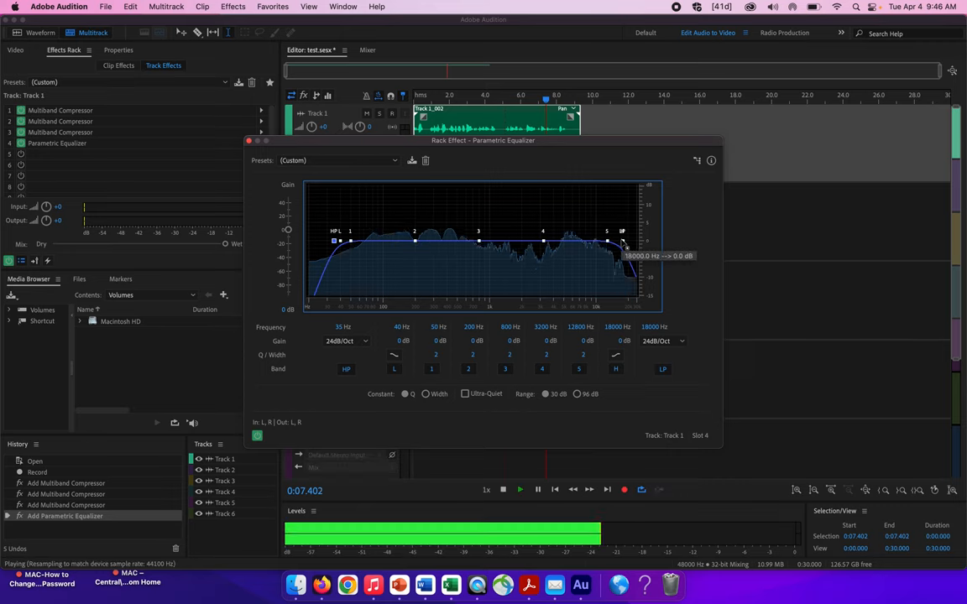
pyautogui.moveTo(625, 247); pyautogui.dragTo(447, 256)
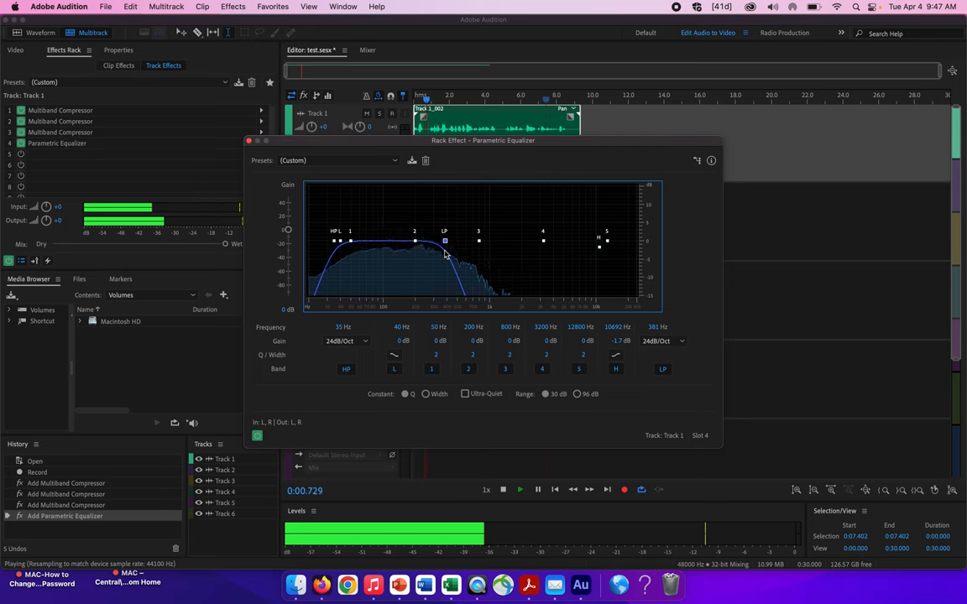
pyautogui.press('space')
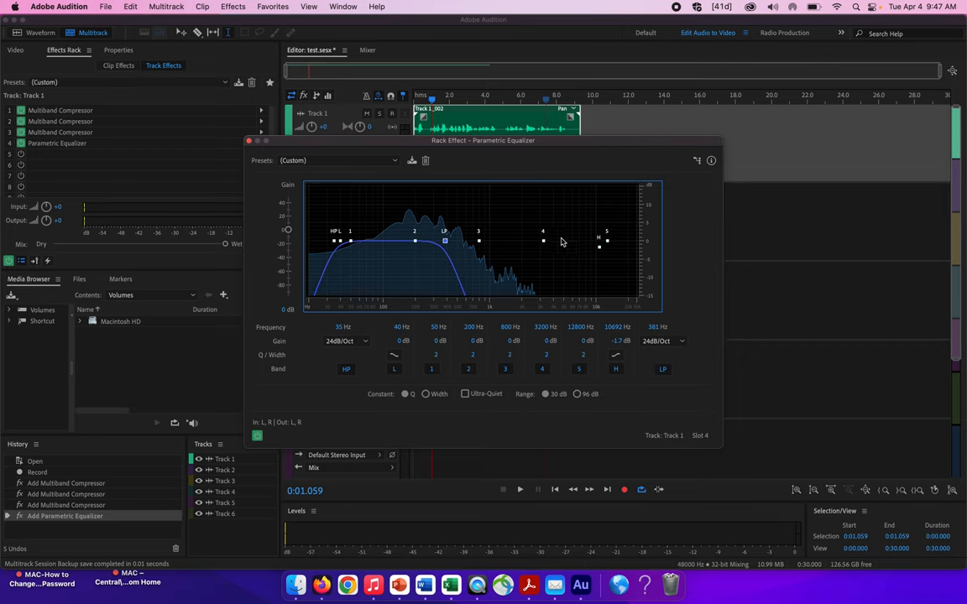
pyautogui.press('space')
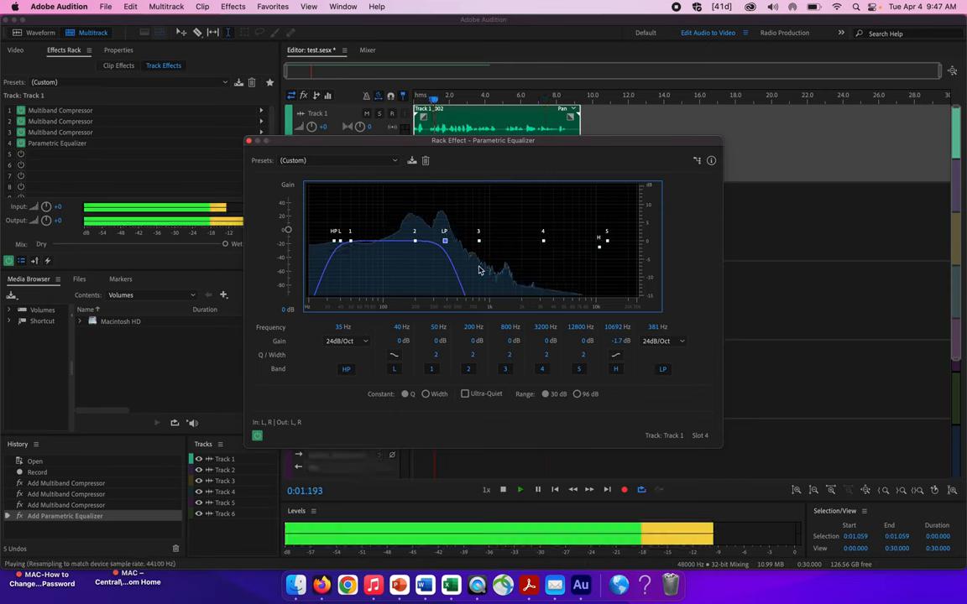
pyautogui.moveTo(444, 242); pyautogui.dragTo(618, 241)
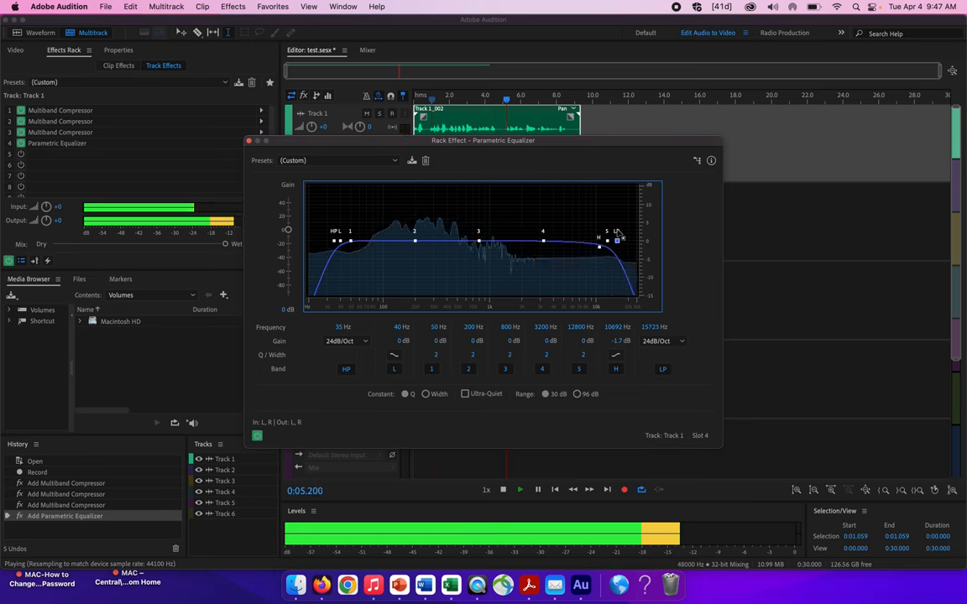
pyautogui.press('space')
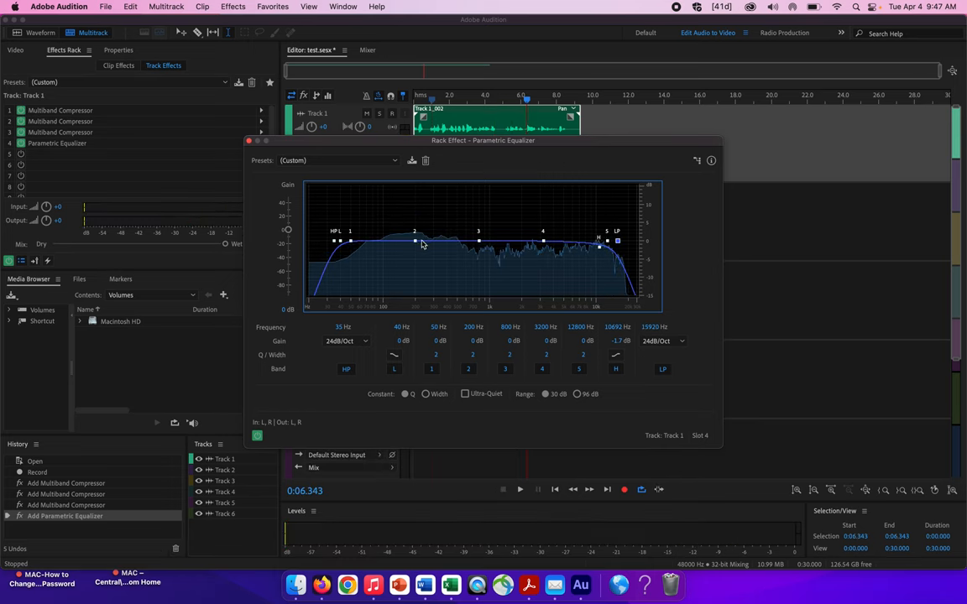
# - Boost equalizer band 2 to 6 dB near 132 Hz, cut band 3 to -6.3 dB near 756 Hz and boost band 4 to 6 dB near 4647 Hz
pyautogui.moveTo(415, 241); pyautogui.dragTo(413, 266)
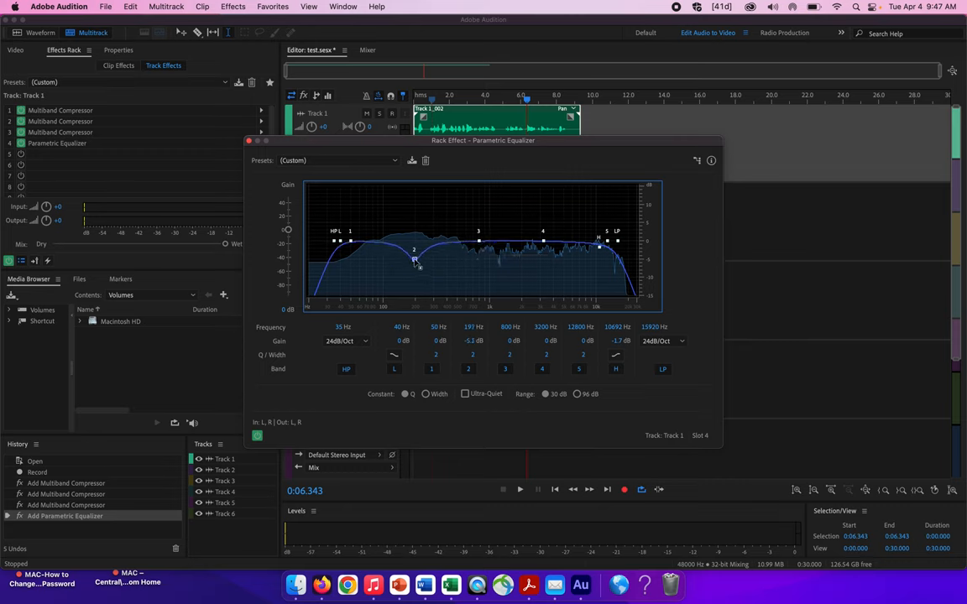
pyautogui.moveTo(352, 244)
pyautogui.mouseDown()
pyautogui.moveTo(355, 256)
pyautogui.moveTo(353, 243)
pyautogui.mouseUp()
pyautogui.moveTo(413, 267); pyautogui.dragTo(399, 224)
pyautogui.moveTo(479, 244); pyautogui.dragTo(476, 263)
pyautogui.moveTo(544, 244); pyautogui.dragTo(564, 223)
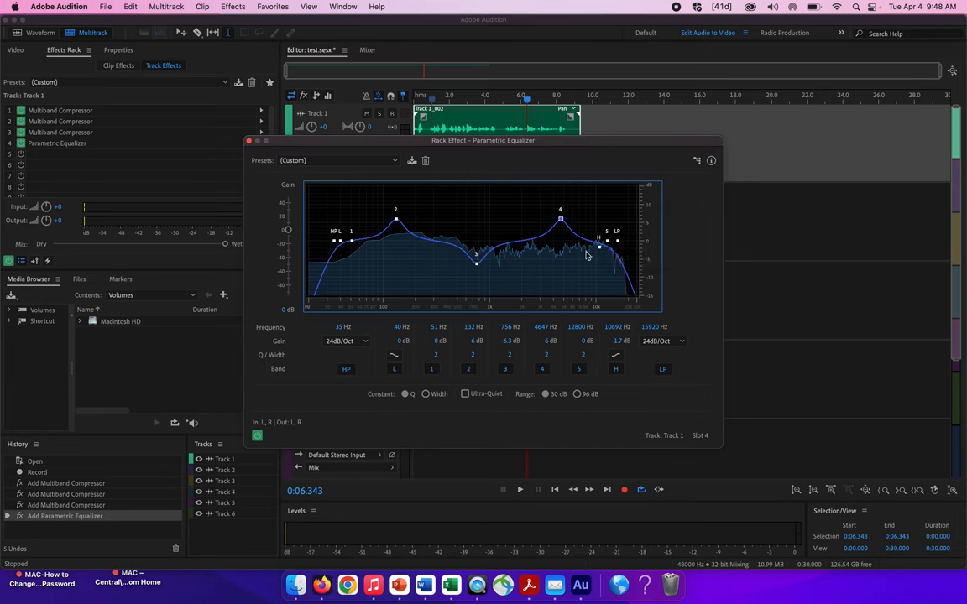
# - During playback, move band 3 to about 878 Hz at 0.6 dB, band 4 to 6109 Hz at 9.2 dB and band 2 to 152 Hz at 8.1 dB
pyautogui.press('space')
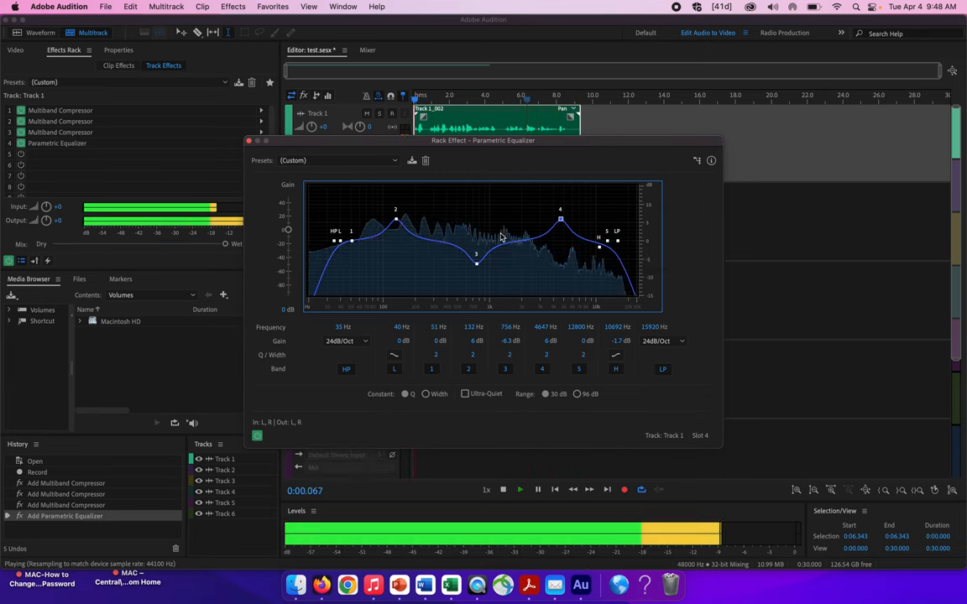
pyautogui.press('space')
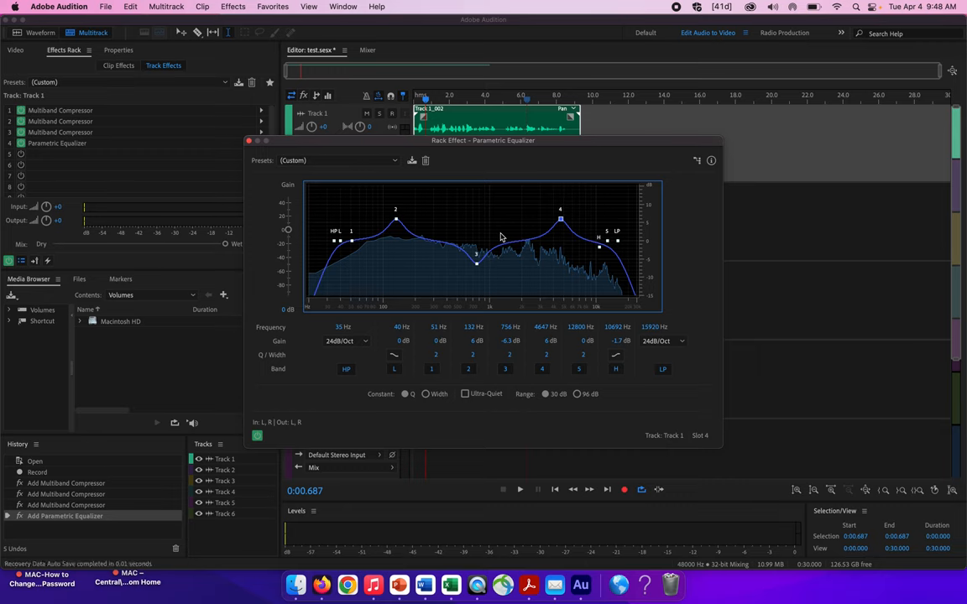
pyautogui.press('space')
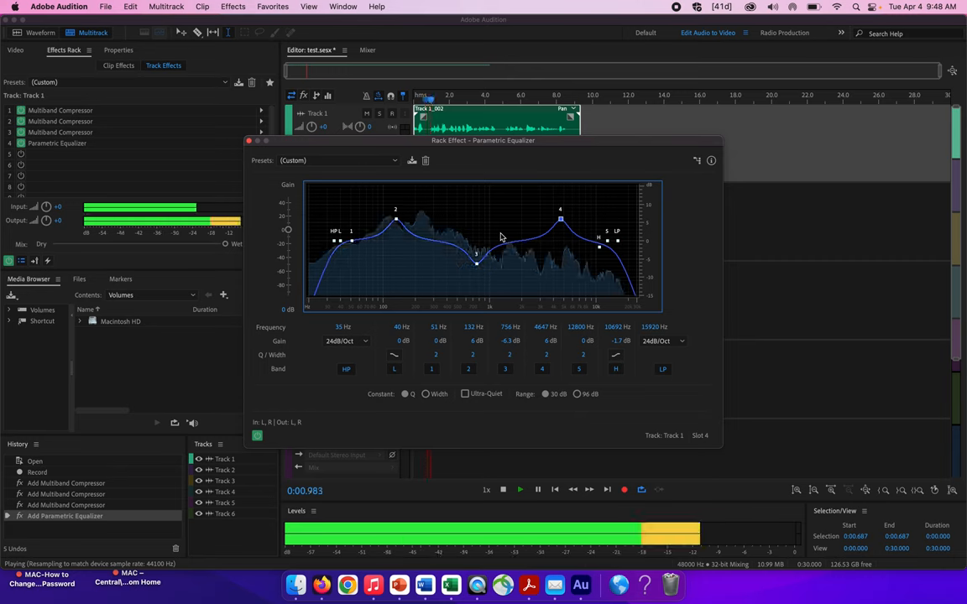
pyautogui.moveTo(476, 262); pyautogui.dragTo(484, 240)
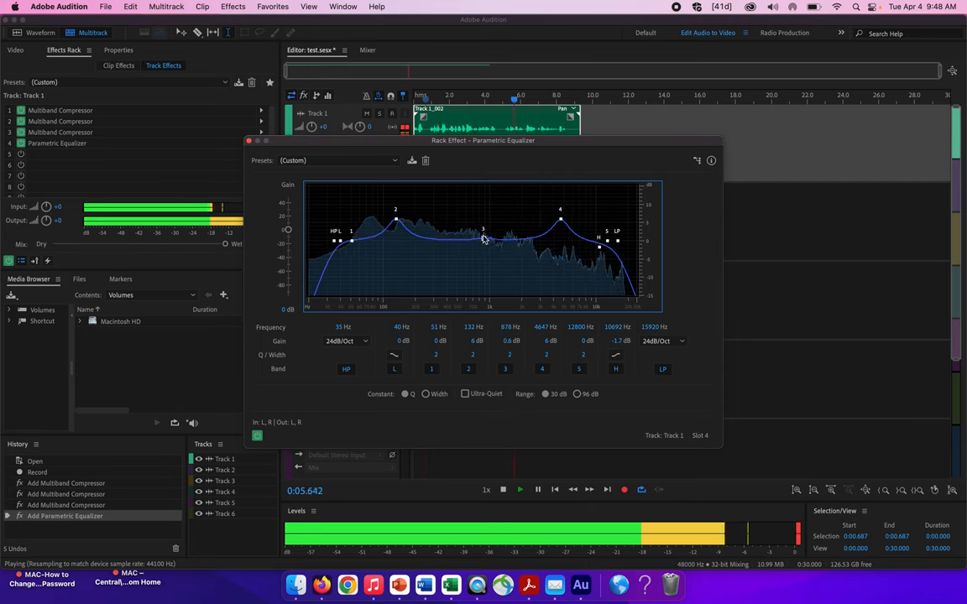
pyautogui.moveTo(562, 224); pyautogui.dragTo(576, 212)
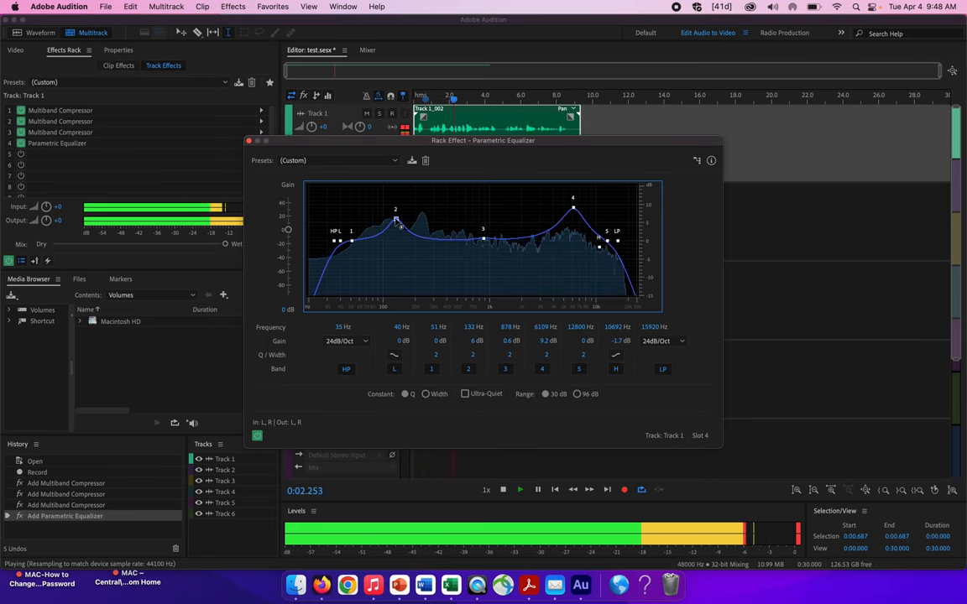
pyautogui.moveTo(391, 232); pyautogui.dragTo(407, 216)
pyautogui.press('space')
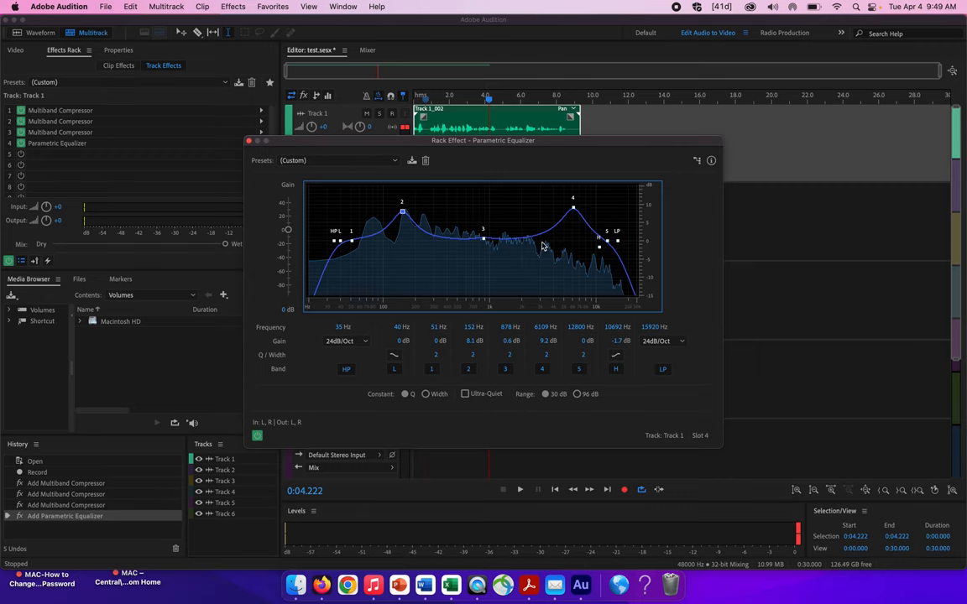
# - Play the clip while lowering the low-pass cutoff to about 350 Hz and raising it to about 520 Hz, and resume playback to listen
pyautogui.press('space')
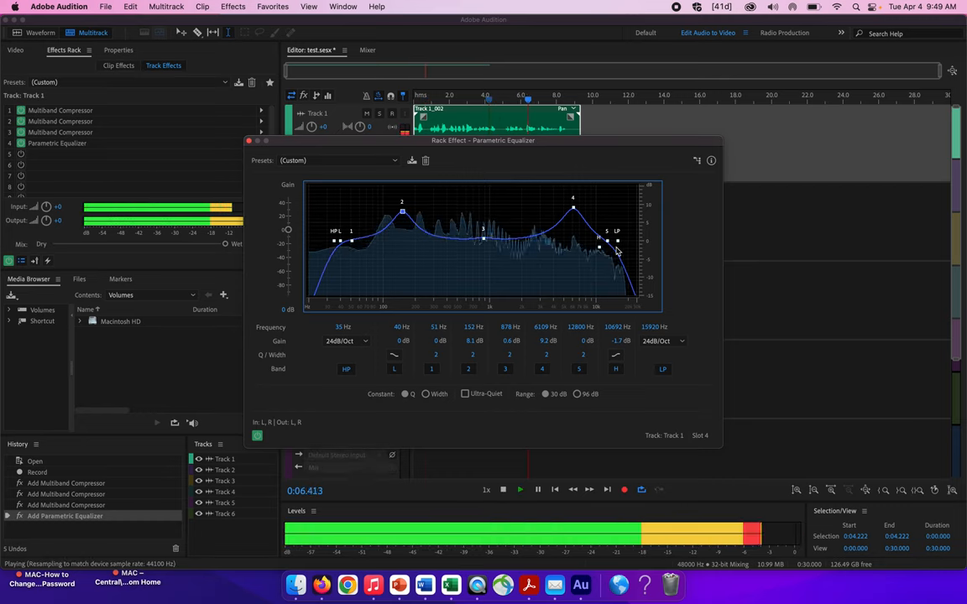
pyautogui.moveTo(617, 242); pyautogui.dragTo(441, 270)
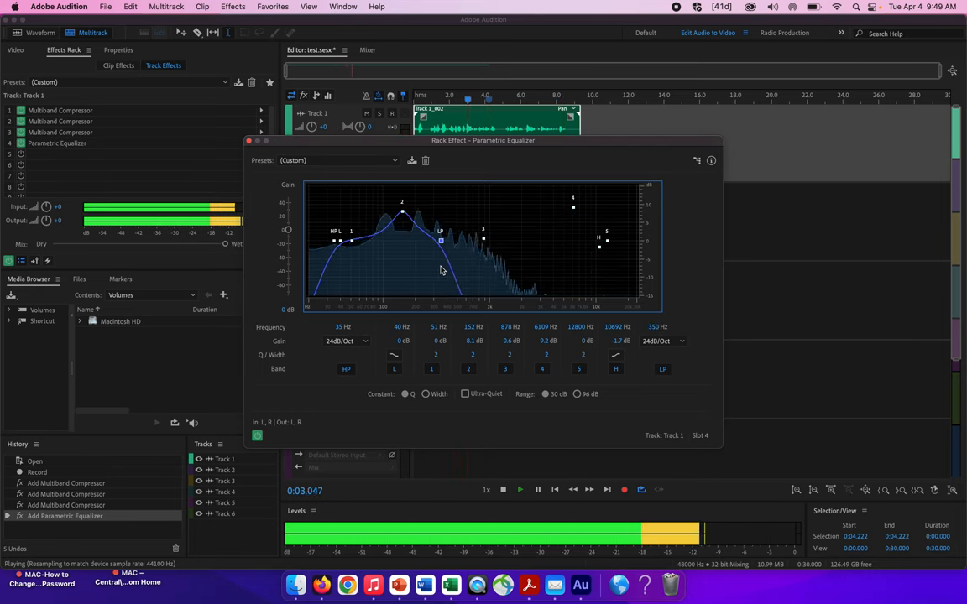
pyautogui.moveTo(444, 248); pyautogui.dragTo(463, 250)
pyautogui.press('space')
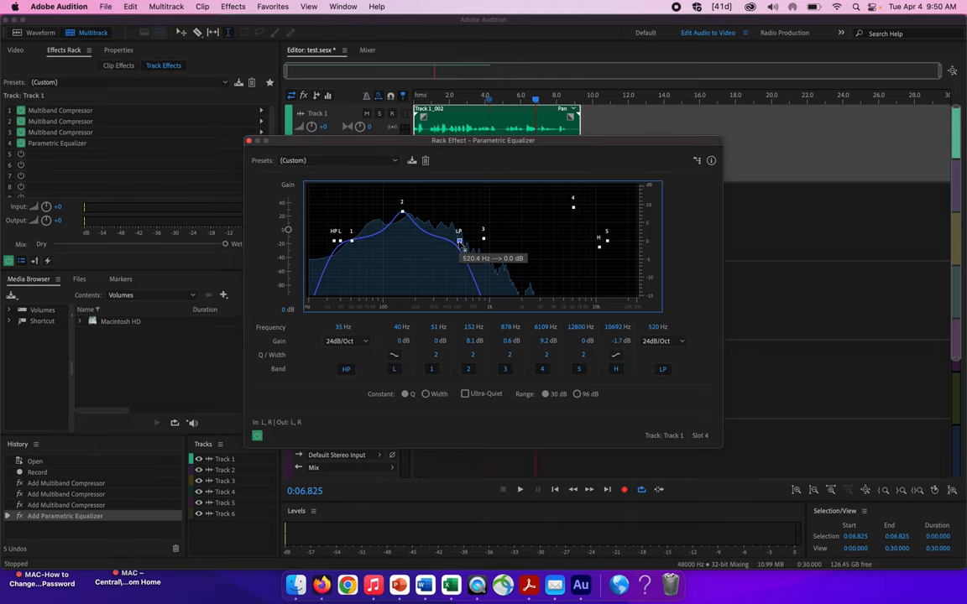
pyautogui.press('space')
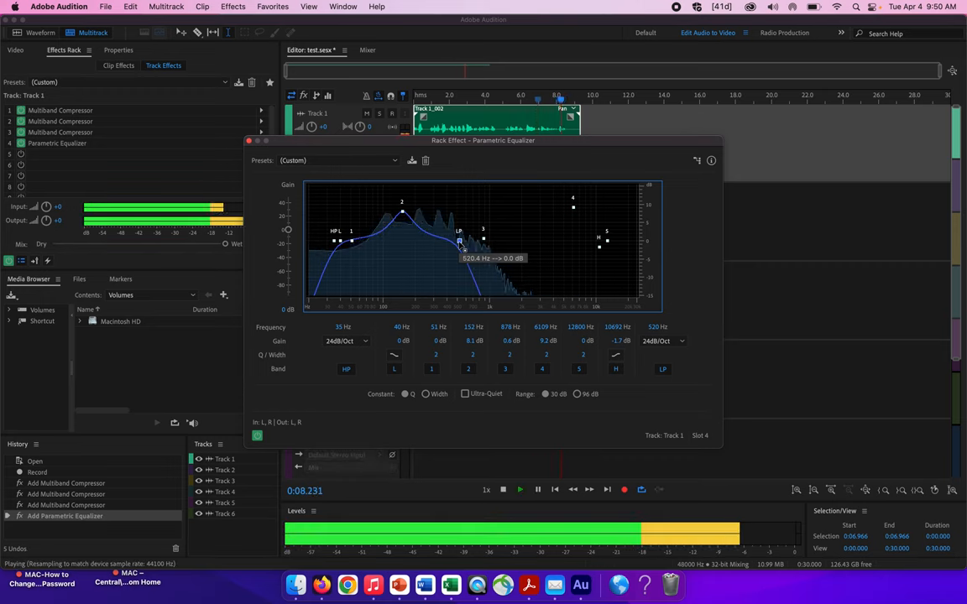
# - Stop playback and raise the equalizer's low-pass cutoff to about 10560 Hz
pyautogui.press('space')
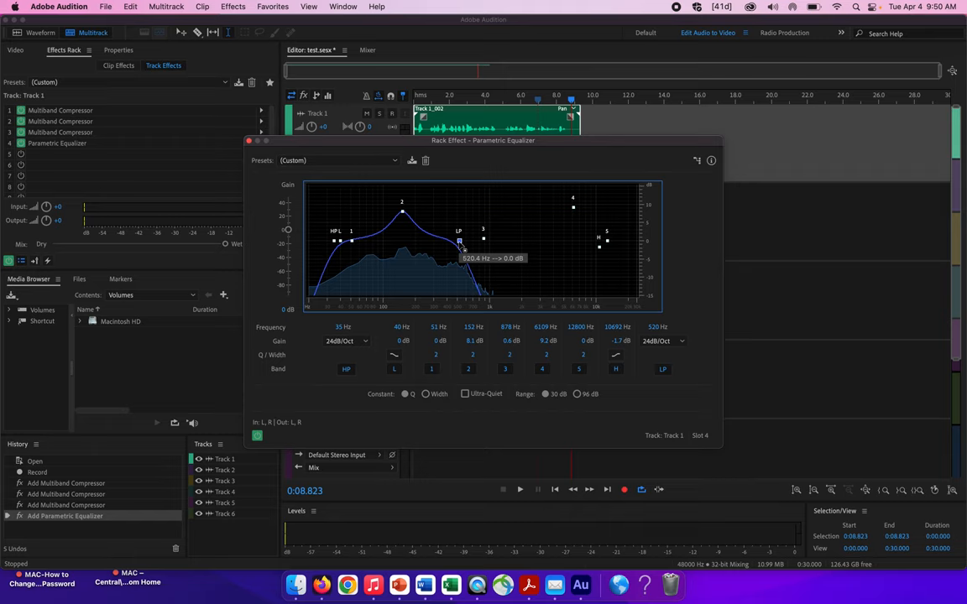
pyautogui.moveTo(464, 249); pyautogui.dragTo(599, 221)
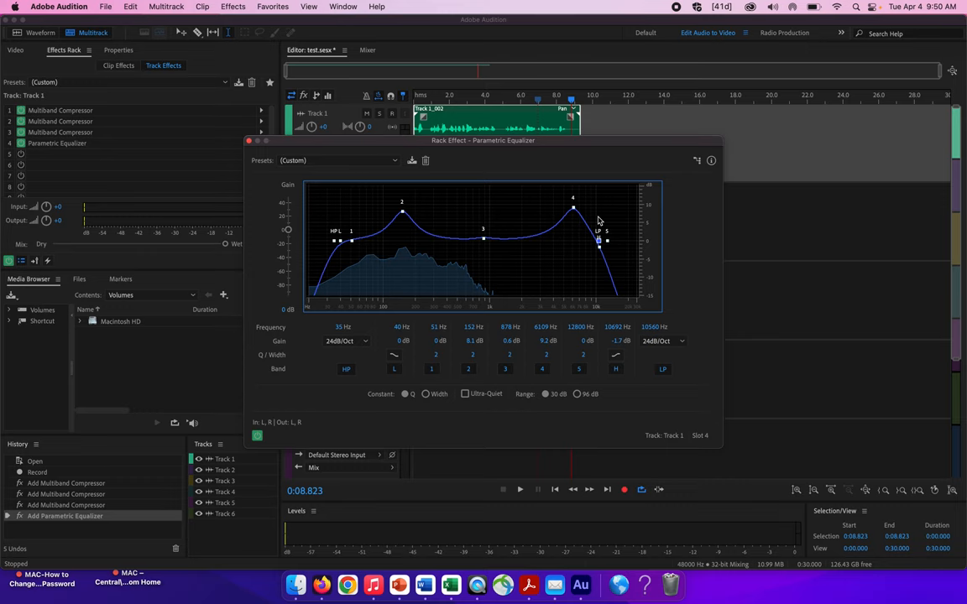
# - Load the Old Time Radio preset in the Parametric Equalizer and play part of the clip to audition it
pyautogui.click(306, 163)
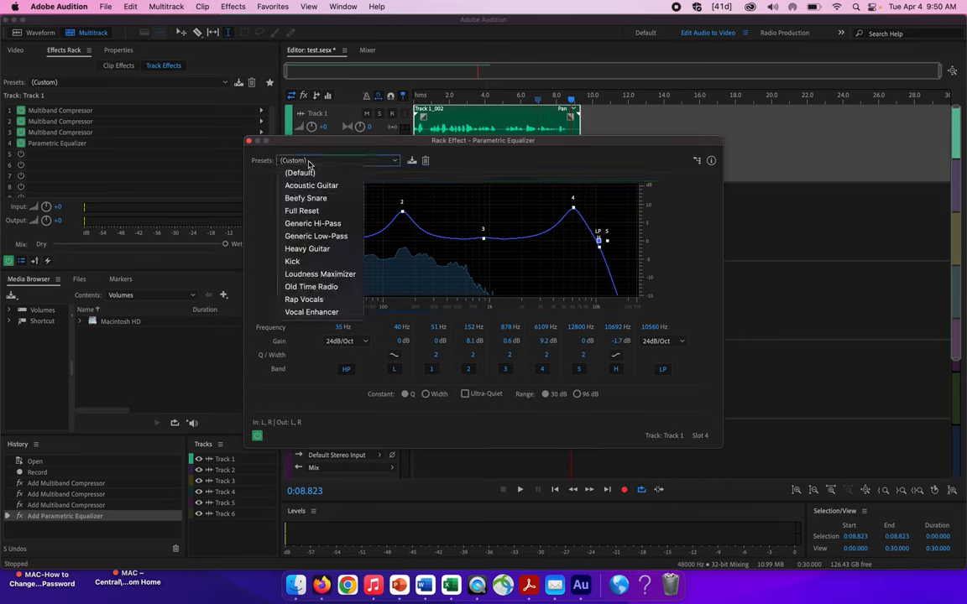
pyautogui.click(325, 288)
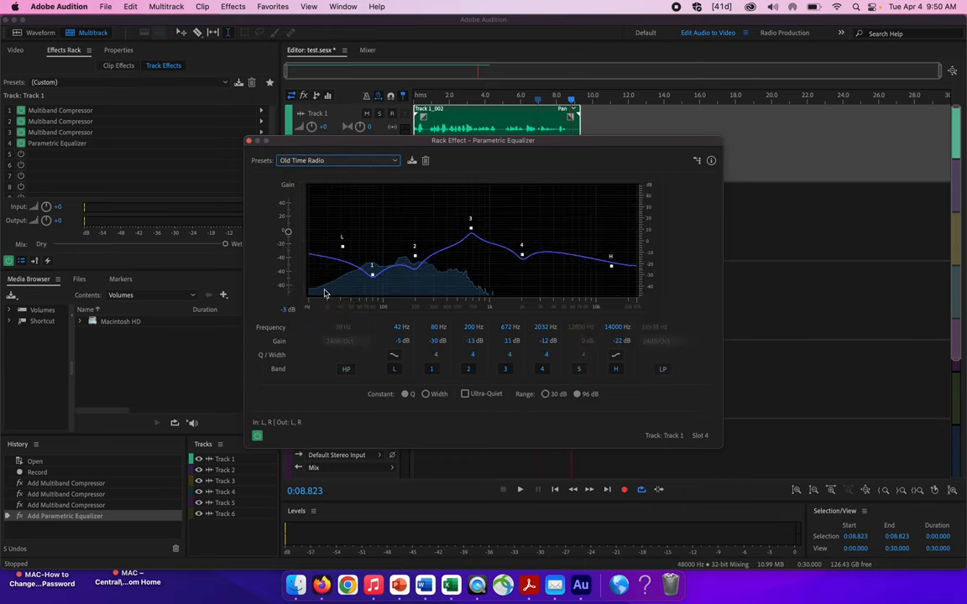
pyautogui.press('space')
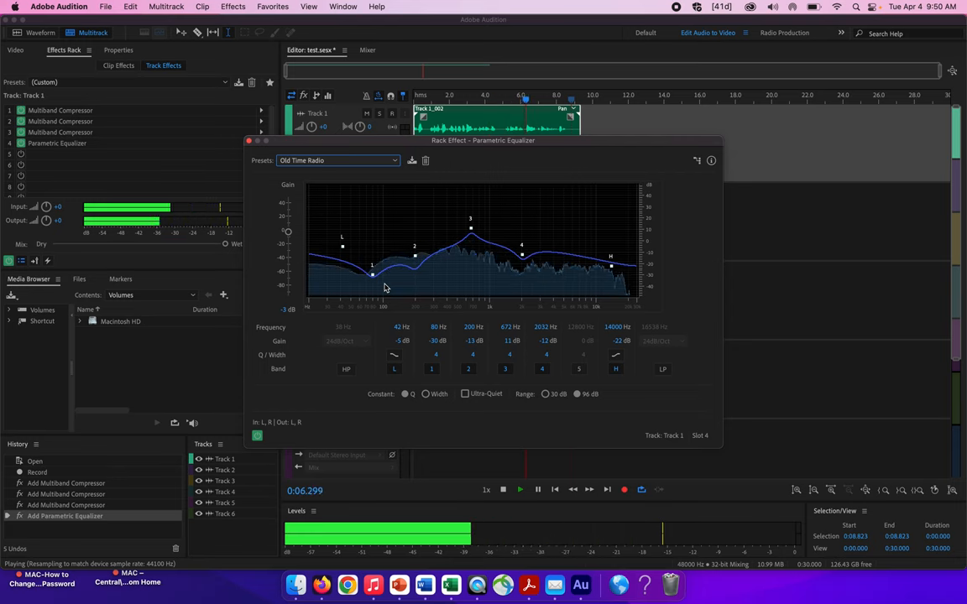
pyautogui.press('space')
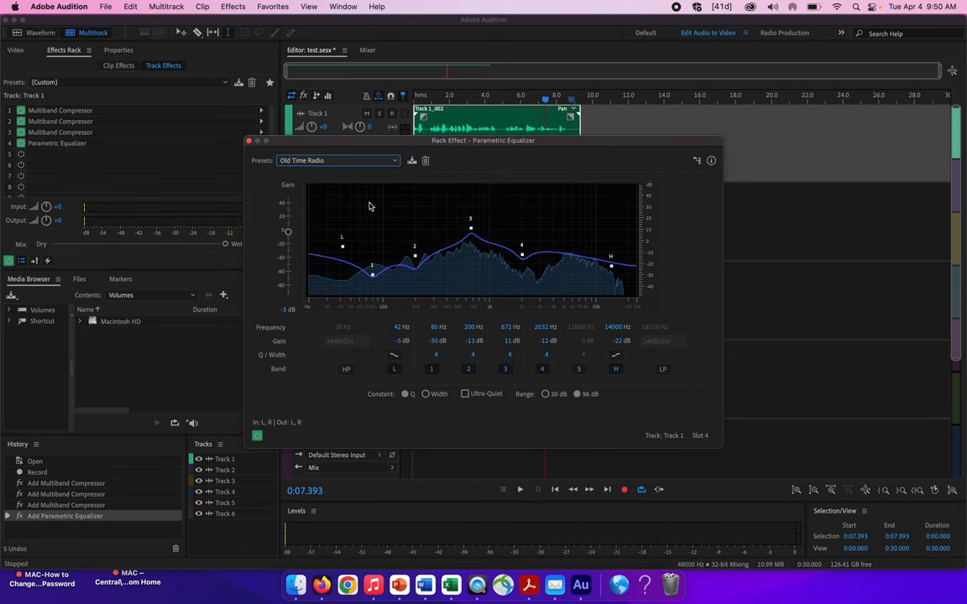
# - Load the Beefy Snare equalizer preset, audition it on the clip, and close the Parametric Equalizer
pyautogui.click(388, 164)
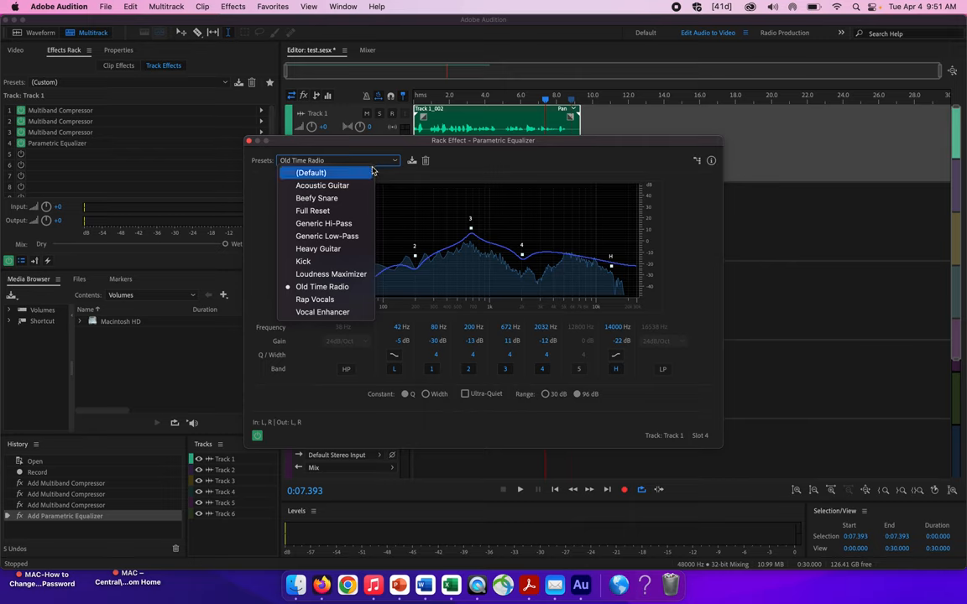
pyautogui.click(342, 198)
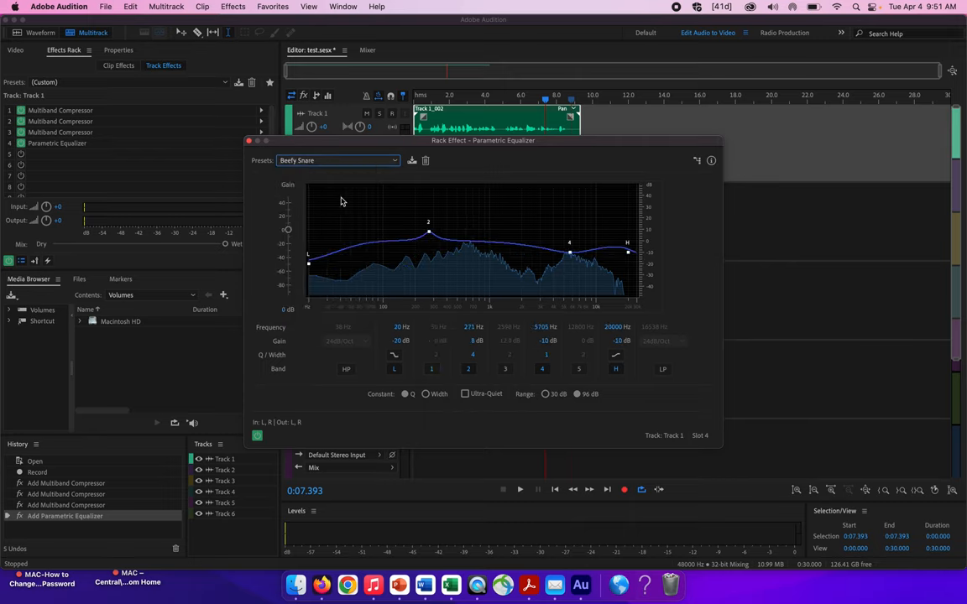
pyautogui.press('space')
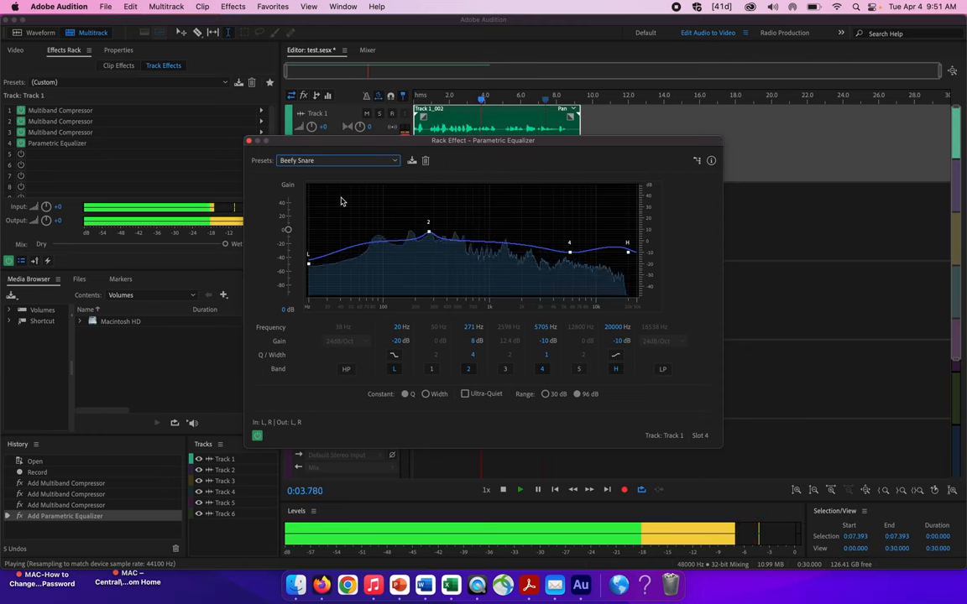
pyautogui.press('space')
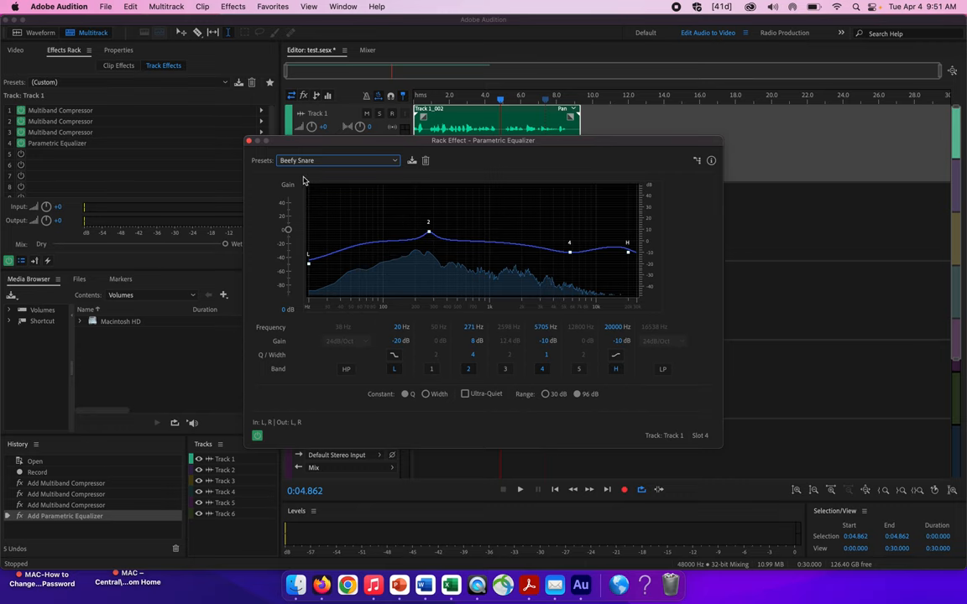
pyautogui.click(249, 142)
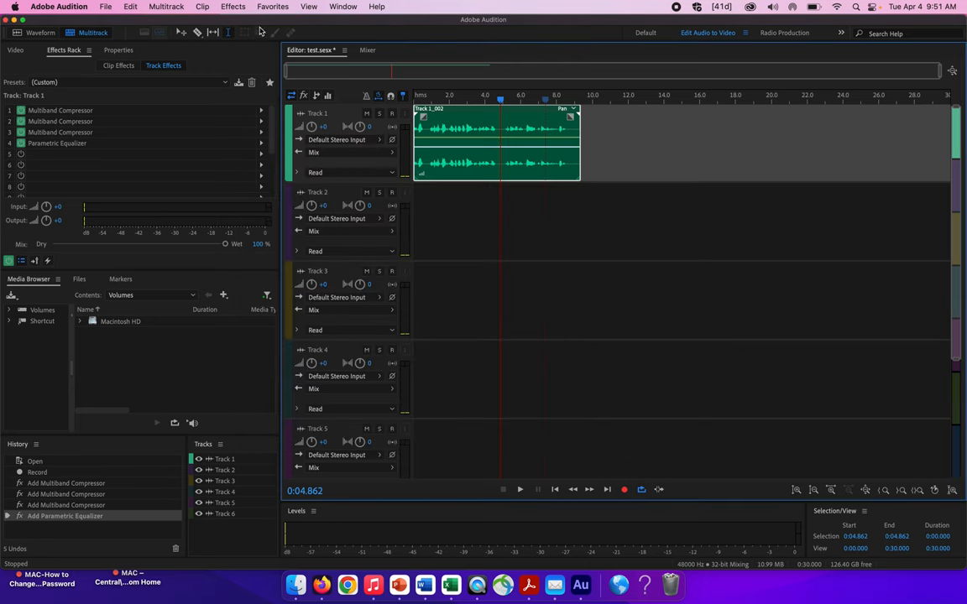
# - Add a Studio Reverb effect to Track 1
pyautogui.click(239, 9)
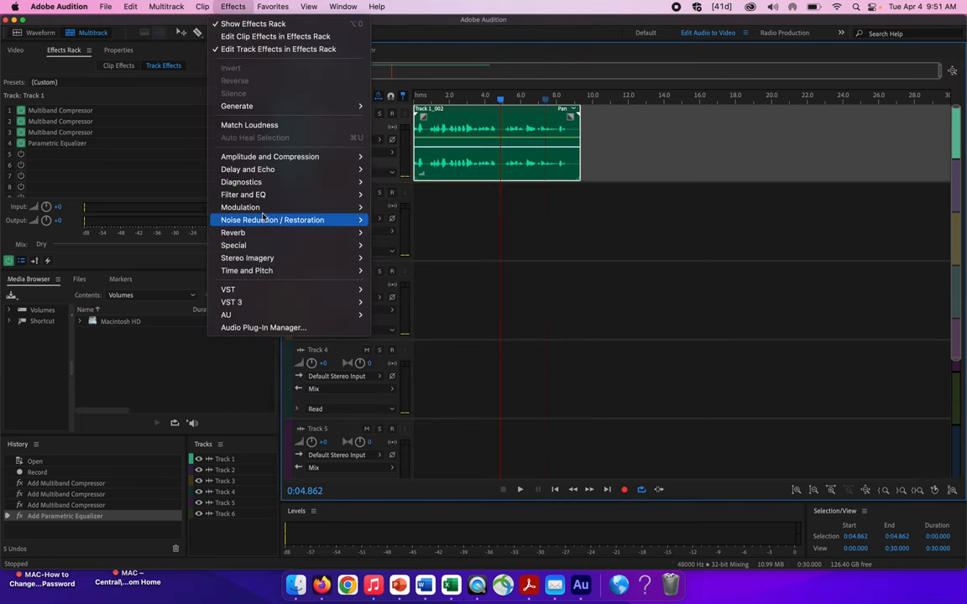
pyautogui.moveTo(263, 234)
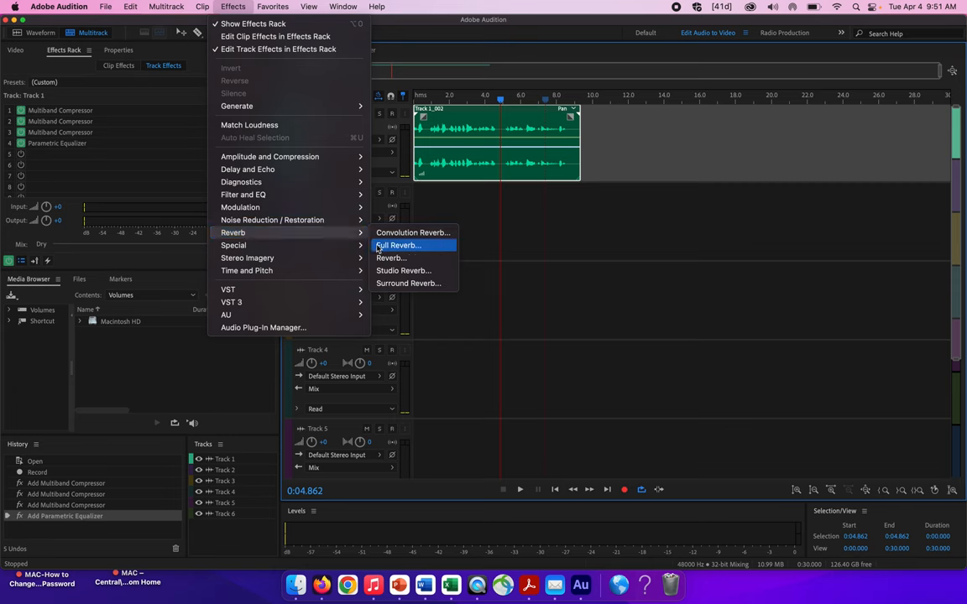
pyautogui.click(391, 271)
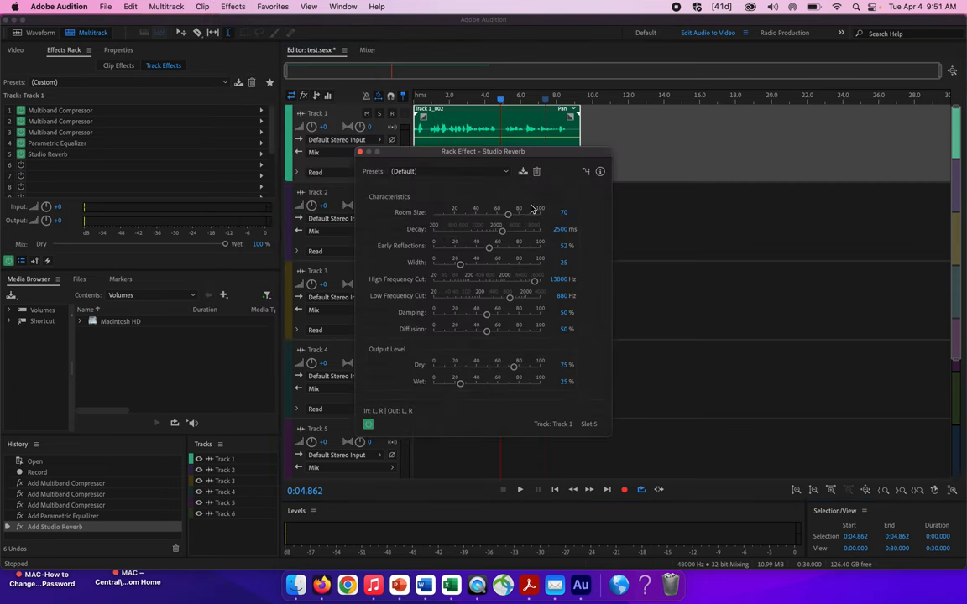
# - Load the Outside Club preset in the Studio Reverb and play the clip to audition it
pyautogui.click(499, 173)
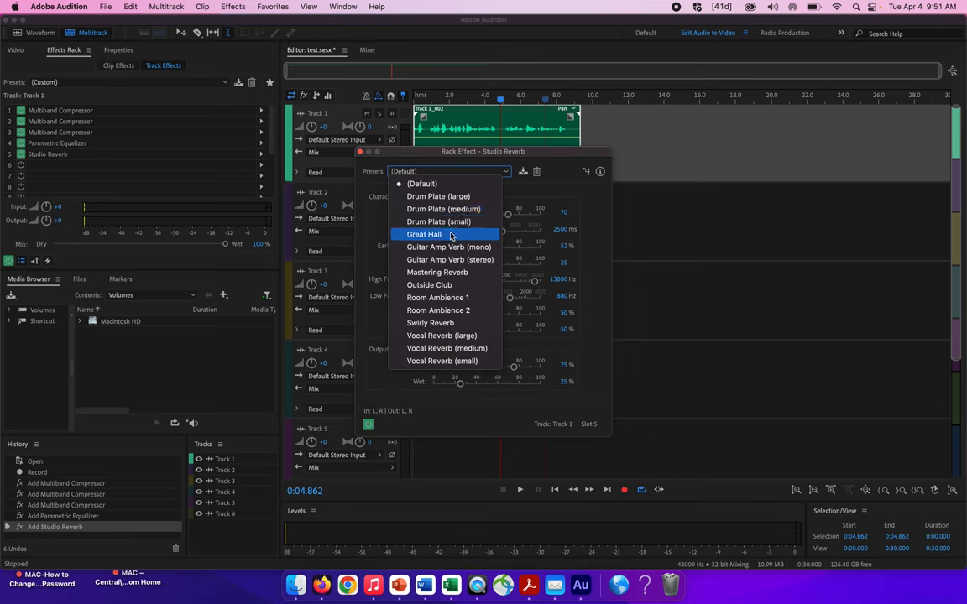
pyautogui.click(451, 286)
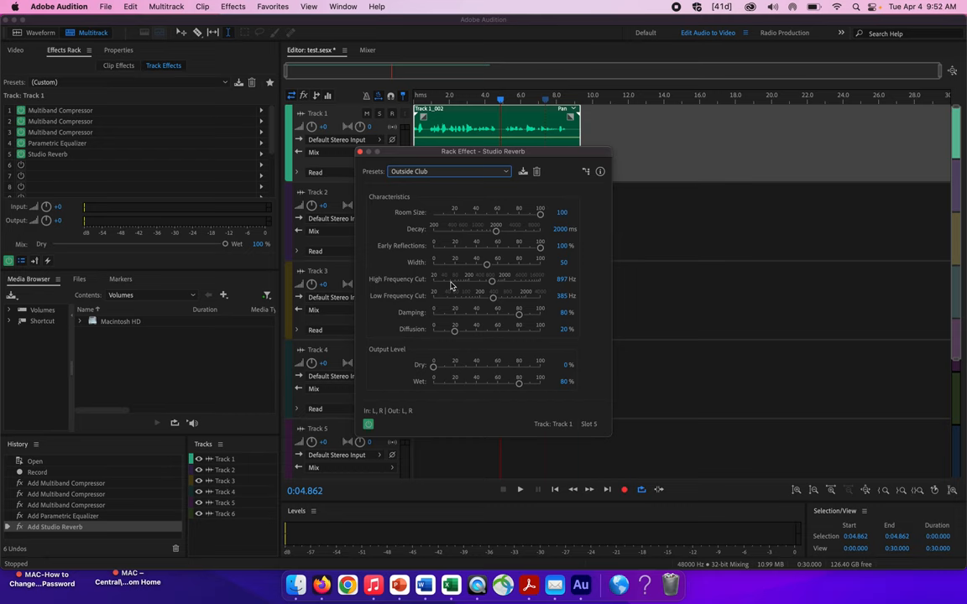
pyautogui.press('space')
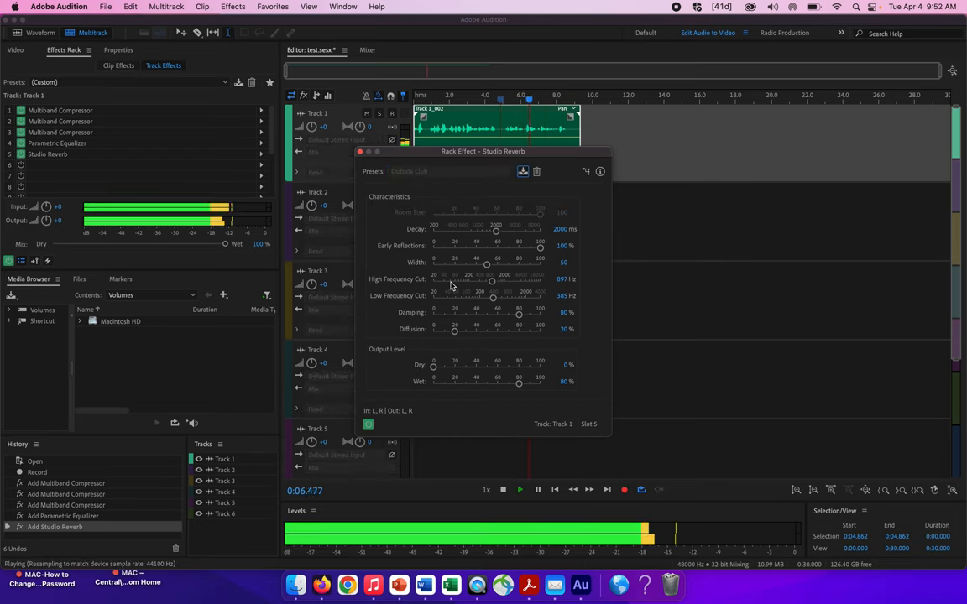
pyautogui.press('space')
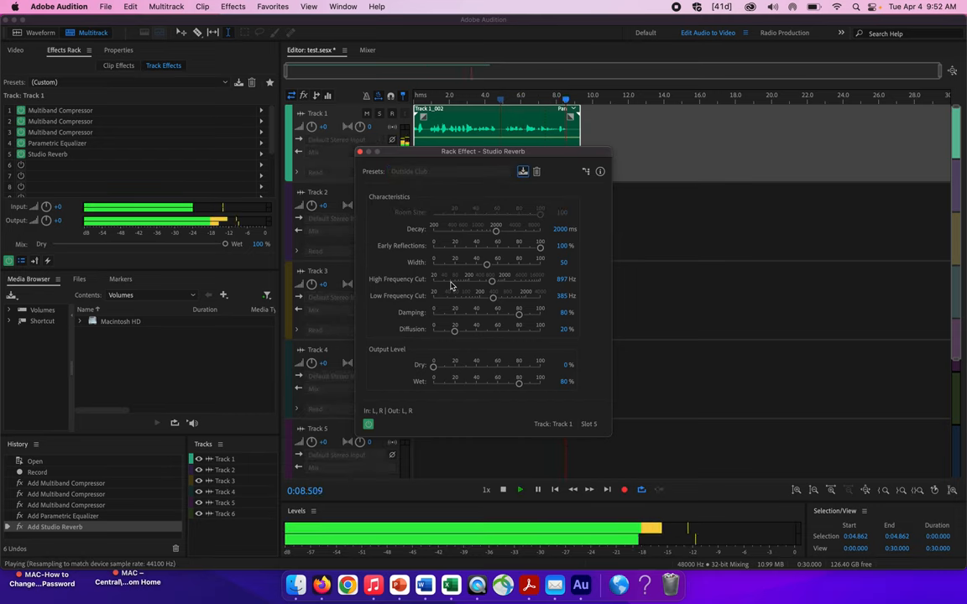
pyautogui.press('space')
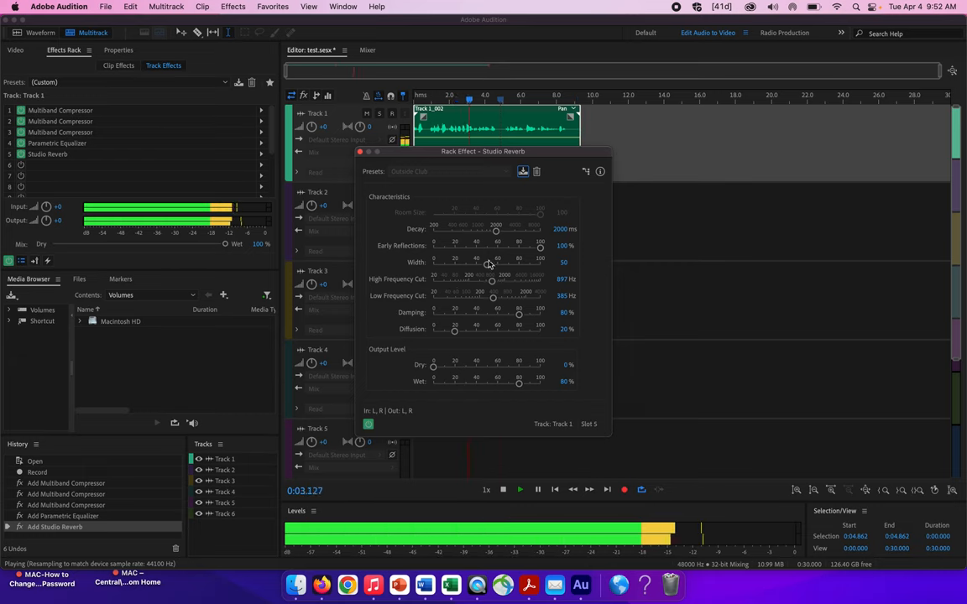
# - During playback, set reverb Width to 29.9, Decay to 392.3 ms, Early Reflections to 49.8%, Diffusion to 73.5% and Damping to 75%, and stop playback
pyautogui.moveTo(486, 265); pyautogui.dragTo(465, 265)
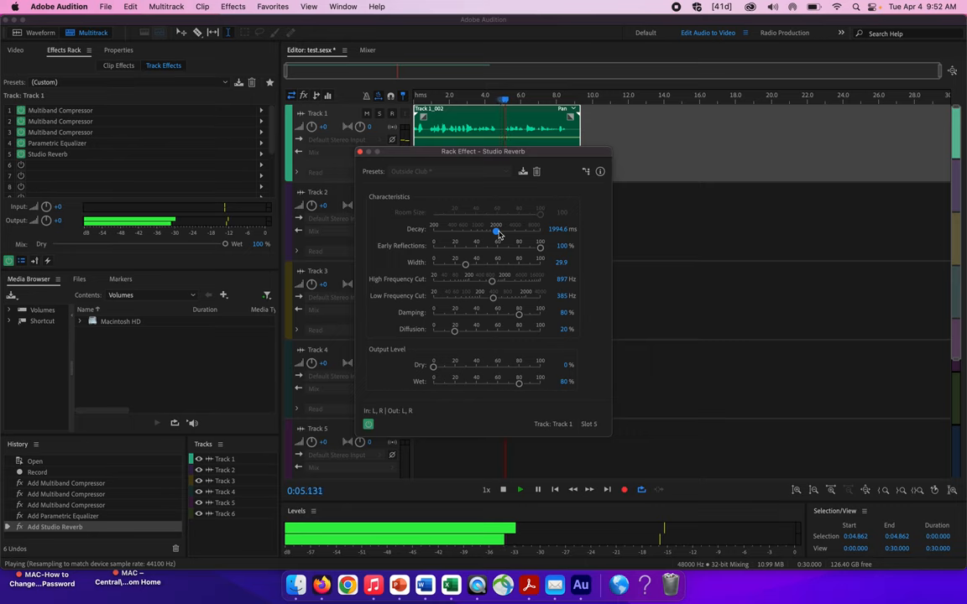
pyautogui.moveTo(496, 229); pyautogui.dragTo(452, 233)
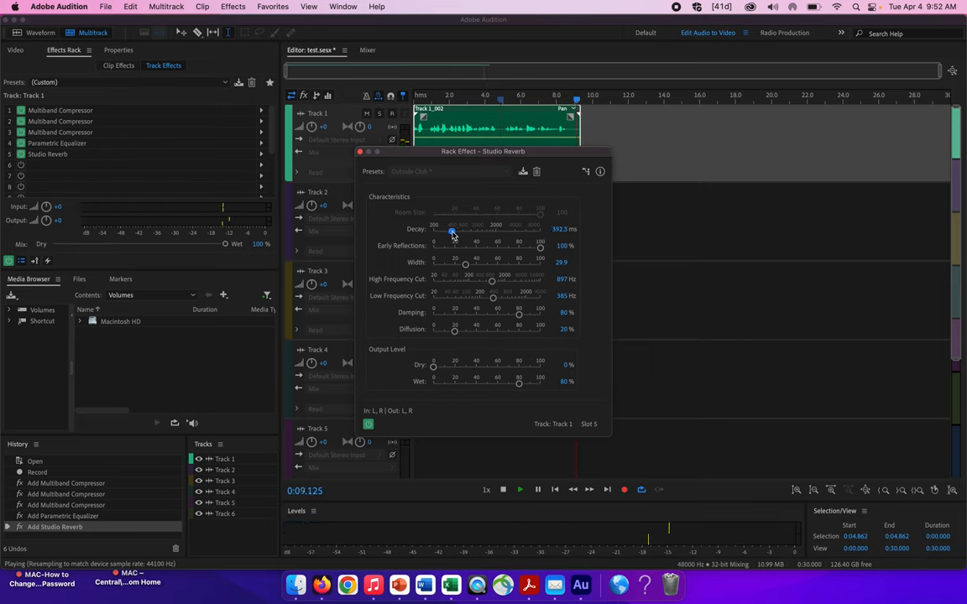
pyautogui.moveTo(542, 252); pyautogui.dragTo(489, 256)
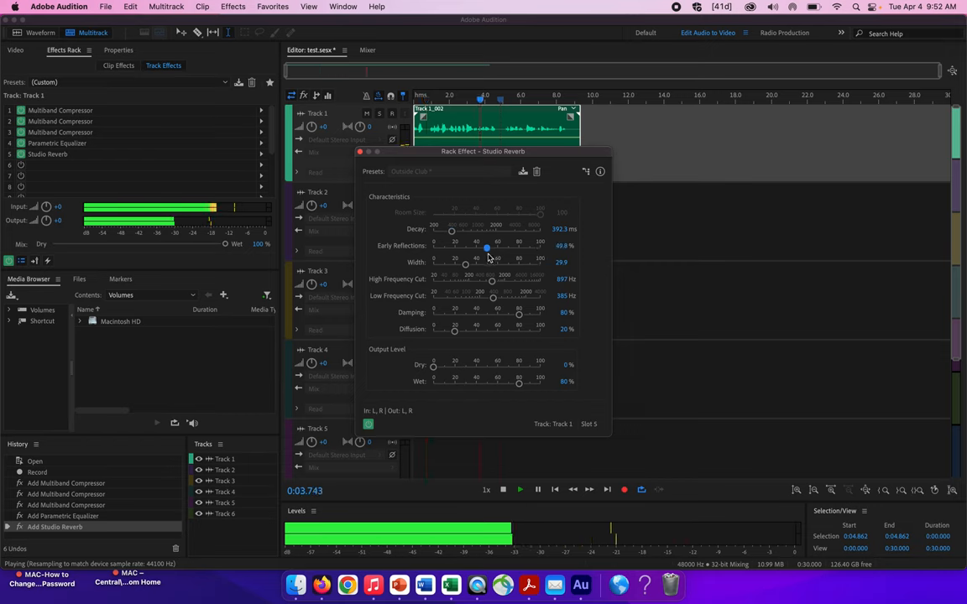
pyautogui.moveTo(454, 332); pyautogui.dragTo(514, 334)
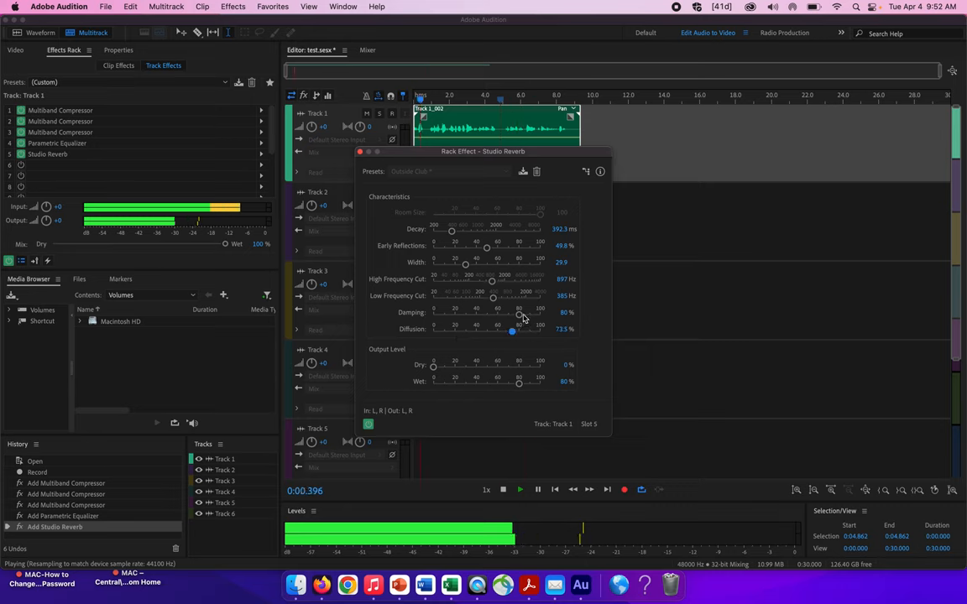
pyautogui.moveTo(518, 317); pyautogui.dragTo(495, 304)
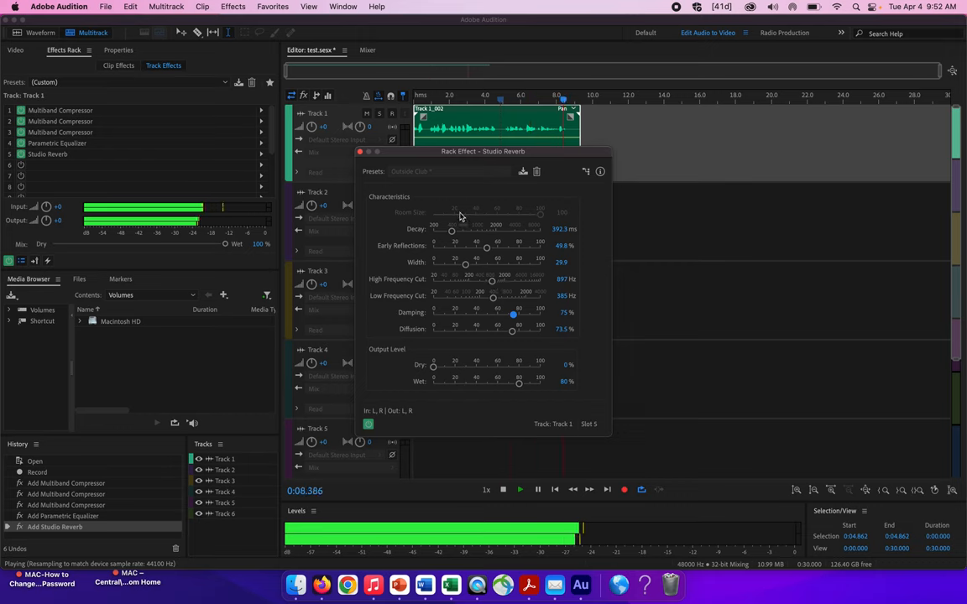
pyautogui.press('space')
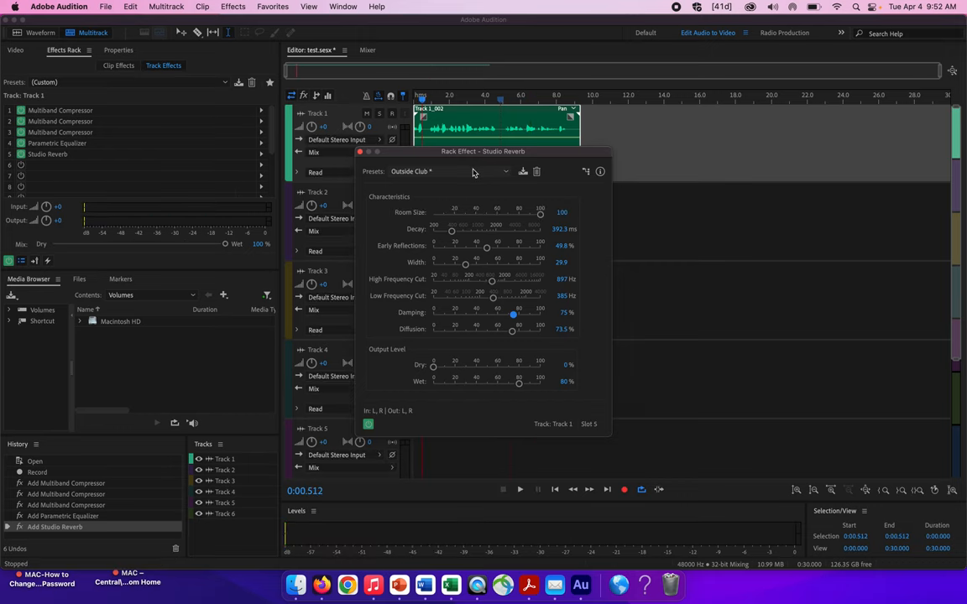
# - Load the Room Ambience 1 reverb preset, audition it on the clip, and close the Studio Reverb
pyautogui.click(480, 173)
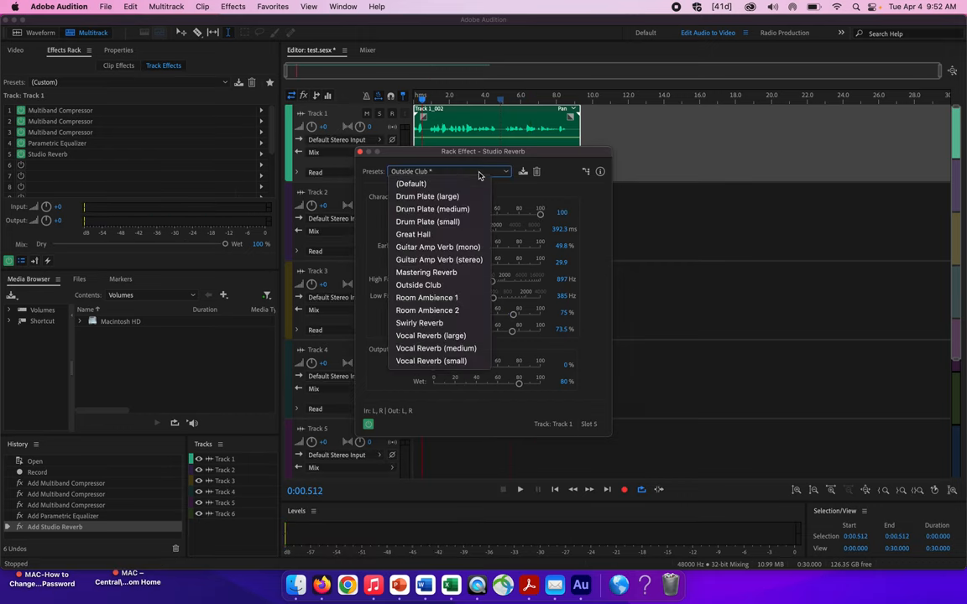
pyautogui.click(453, 299)
pyautogui.press('space')
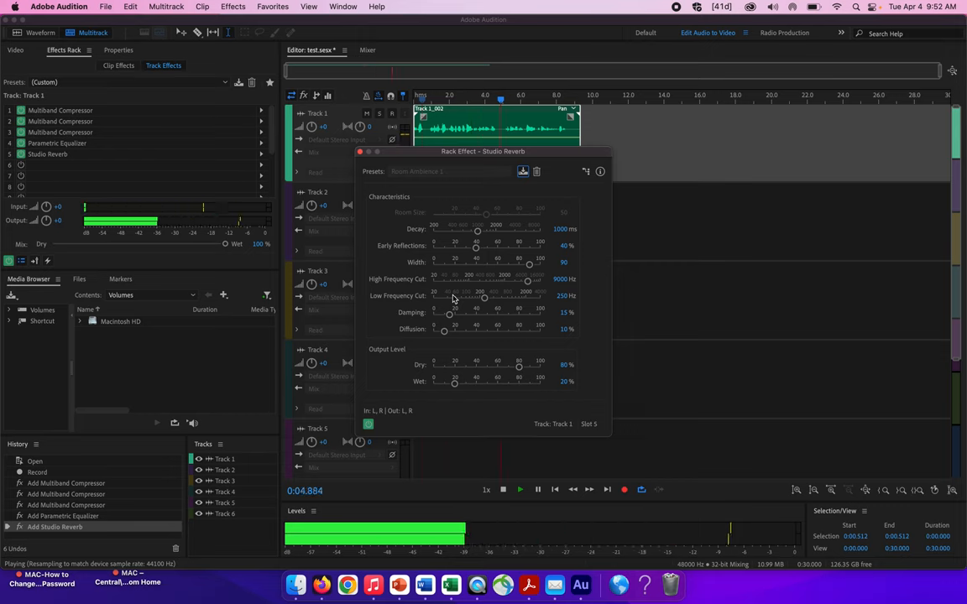
pyautogui.press('space')
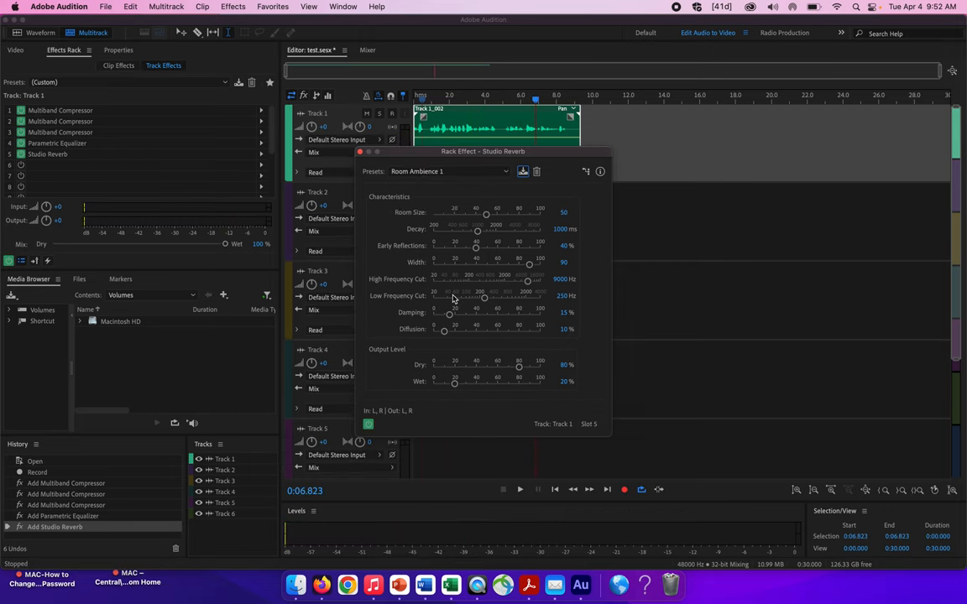
pyautogui.click(360, 151)
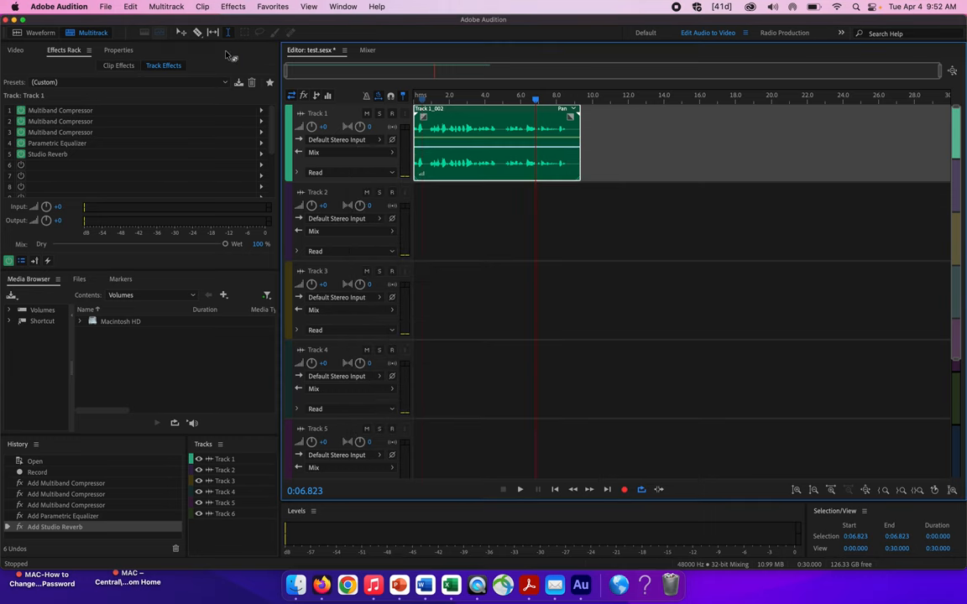
# - Add a Phaser modulation effect to Track 1
pyautogui.click(232, 6)
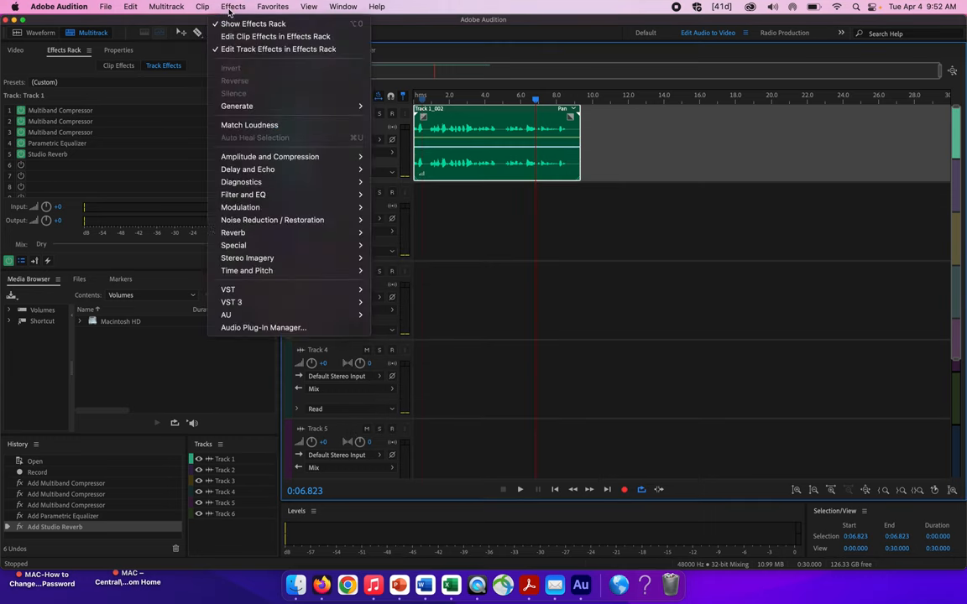
pyautogui.moveTo(262, 206)
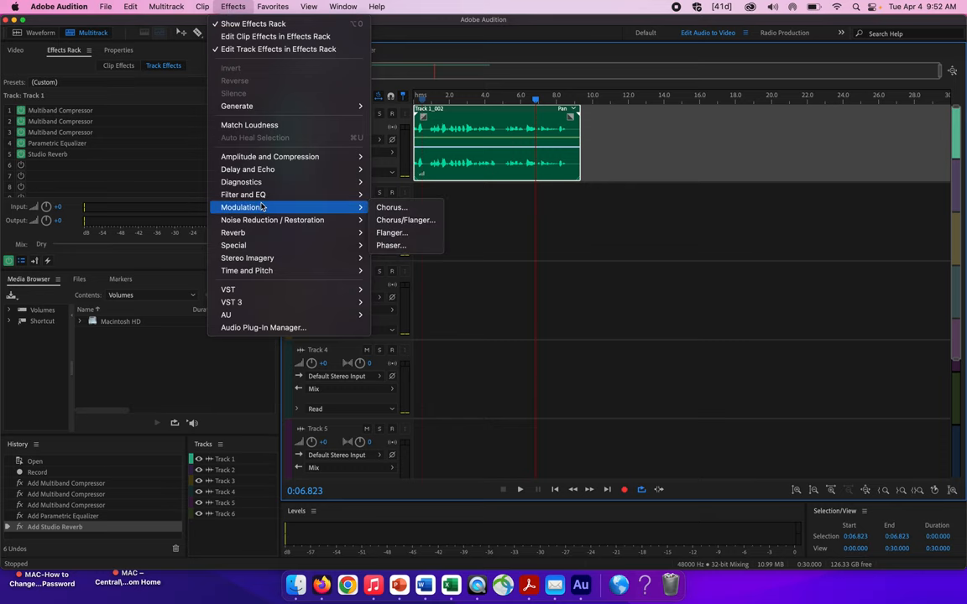
pyautogui.click(388, 245)
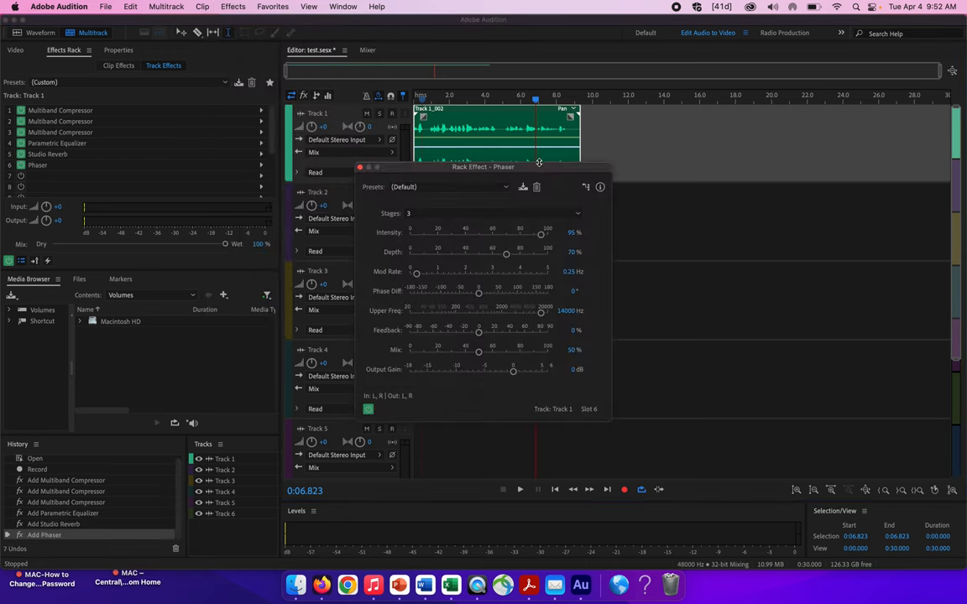
# - Play the clip from near its start and load the Bubble Popper preset in the Phaser during playback
pyautogui.moveTo(535, 102); pyautogui.dragTo(414, 103)
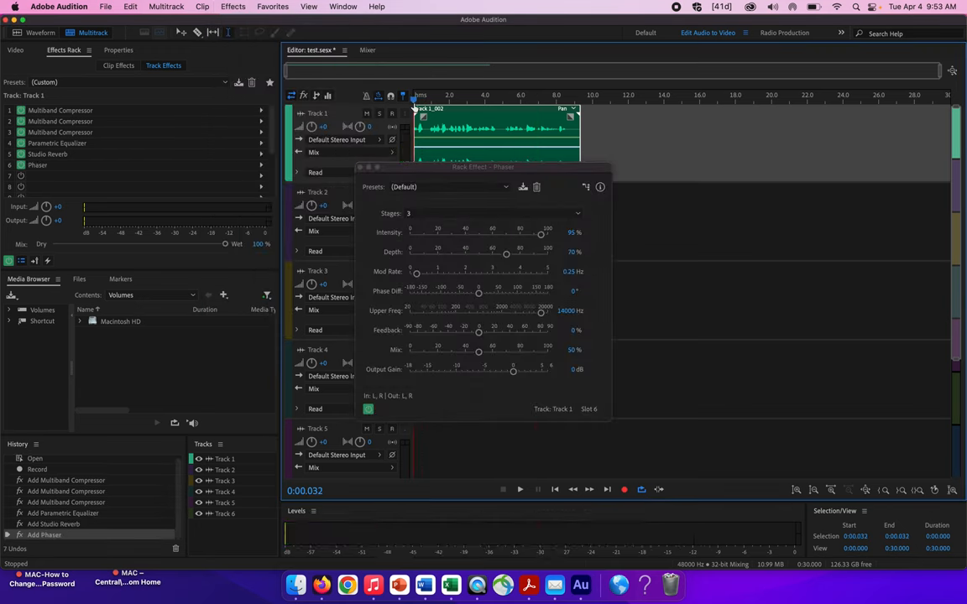
pyautogui.press('space')
pyautogui.click(505, 186)
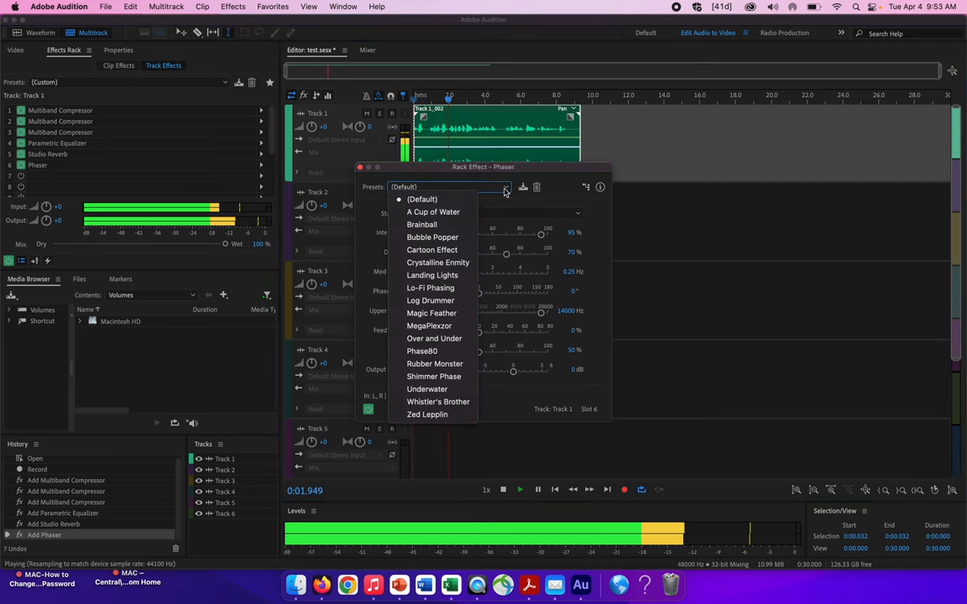
pyautogui.click(444, 237)
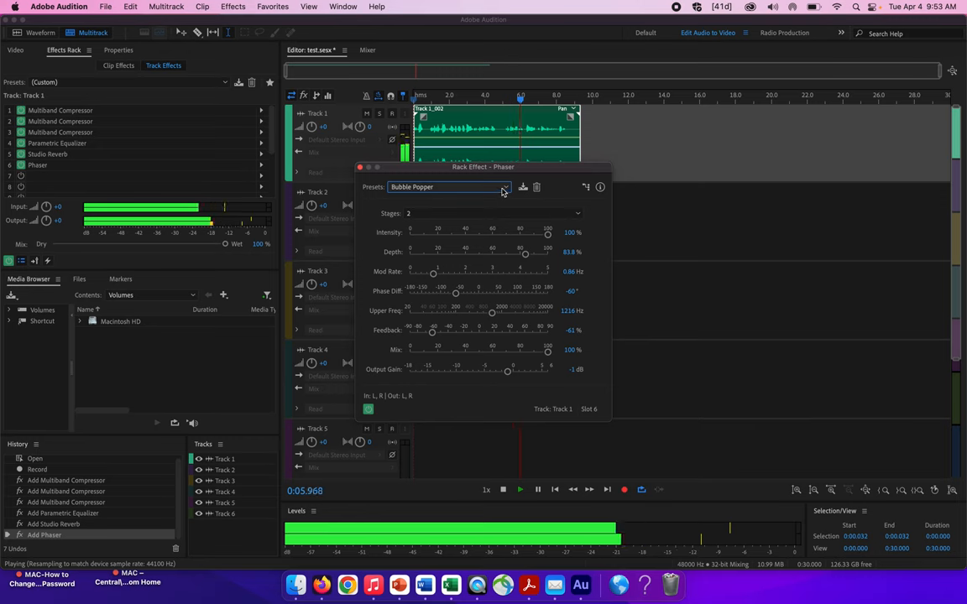
# - Stop playback, load the Zed Lepplin preset in the Phaser, audition it on the clip, and close the Phaser
pyautogui.press('space')
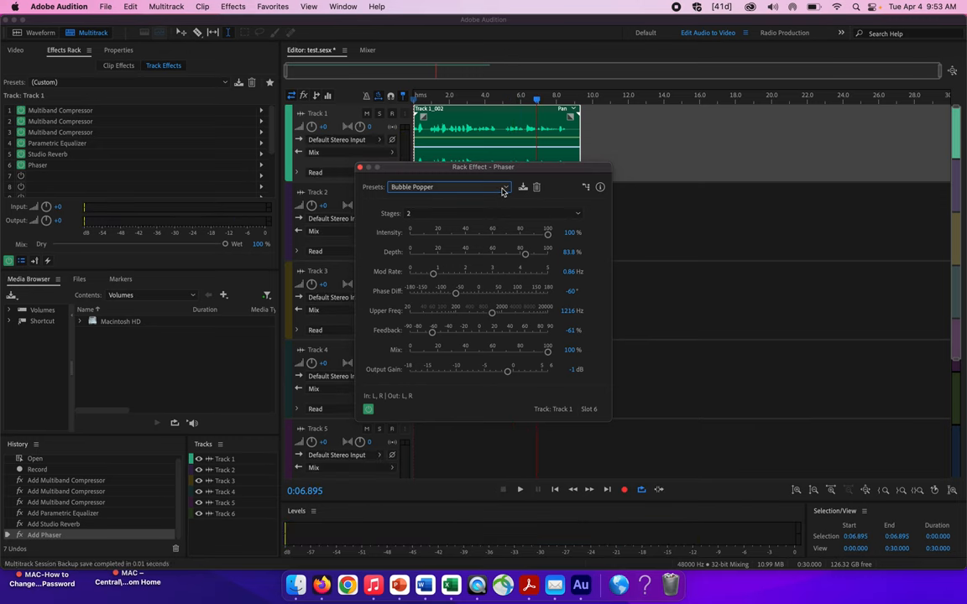
pyautogui.click(501, 190)
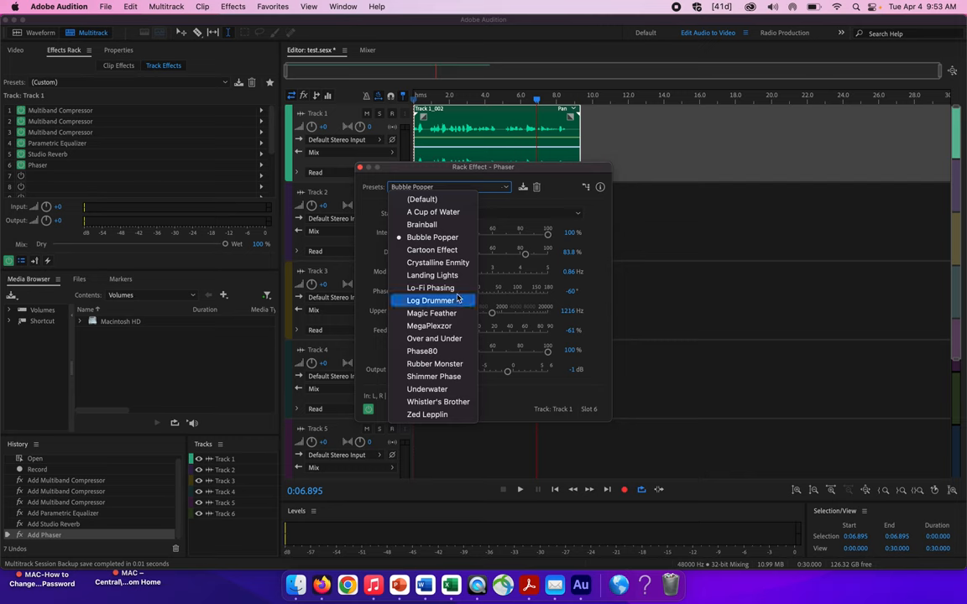
pyautogui.click(449, 415)
pyautogui.press('space')
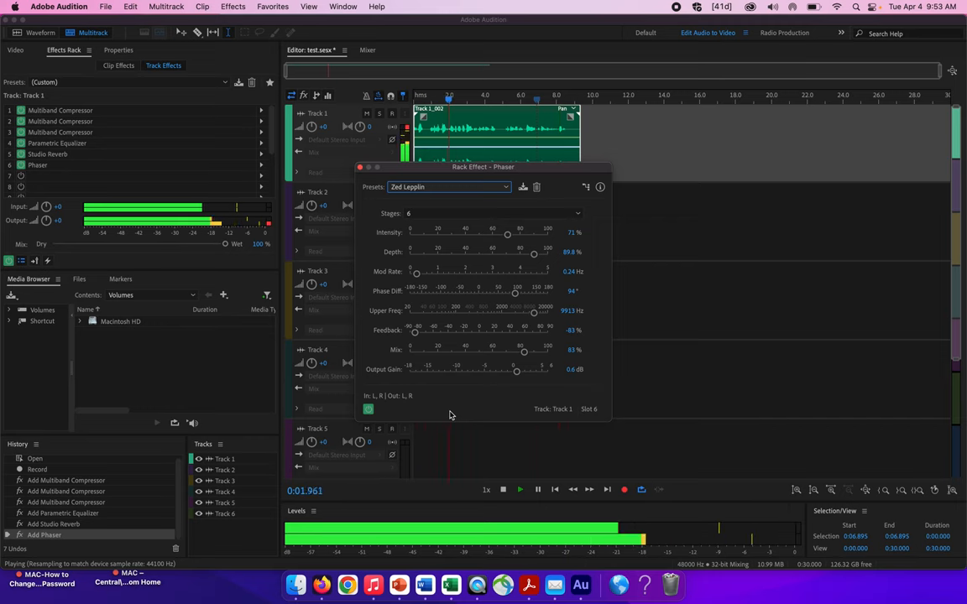
pyautogui.press('space')
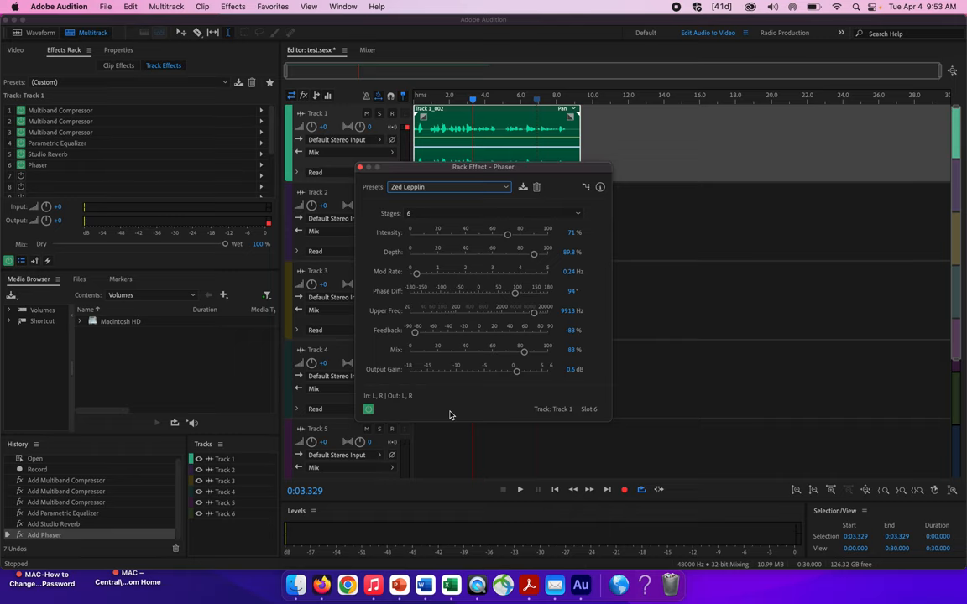
pyautogui.click(359, 167)
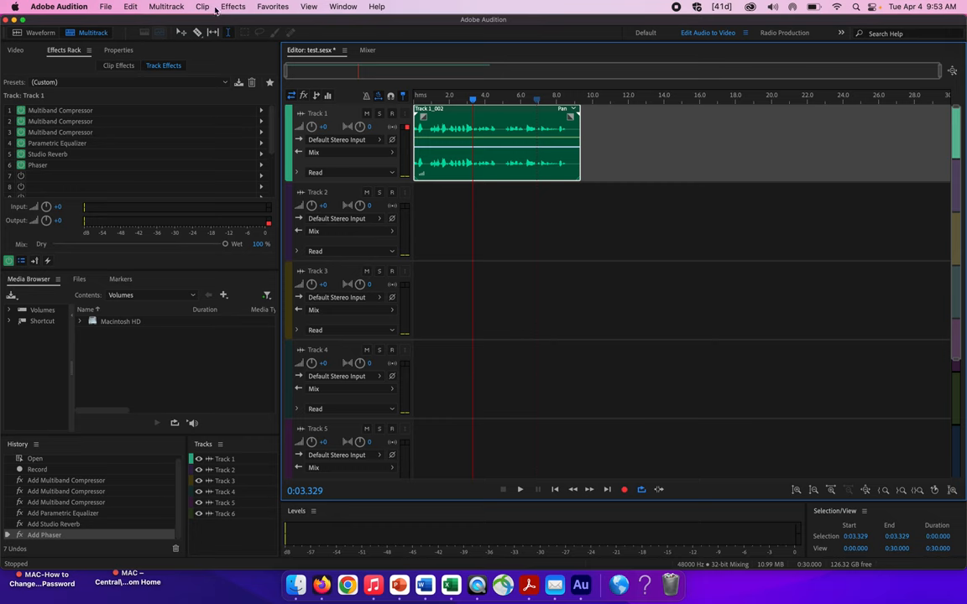
# - Add Dynamics Processing to Track 1 and, with the clip playing, raise the curve at about -61 dB input to about -35 dB output
pyautogui.click(234, 6)
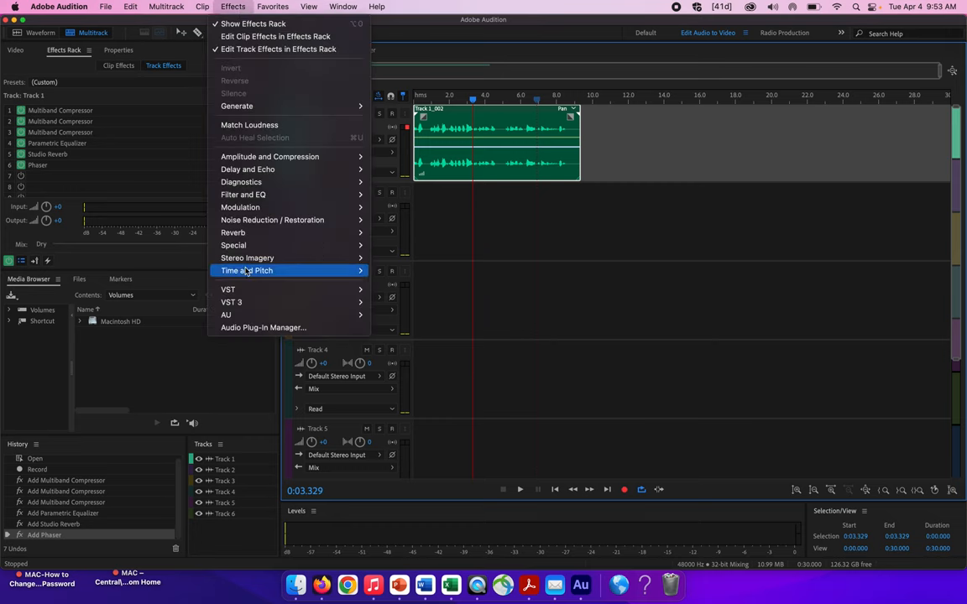
pyautogui.moveTo(247, 271)
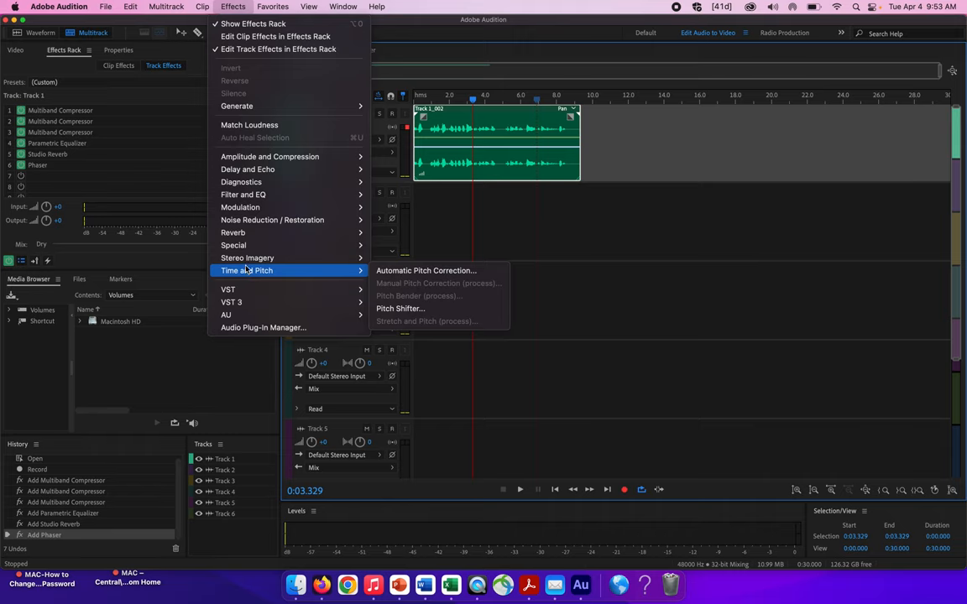
pyautogui.moveTo(246, 248)
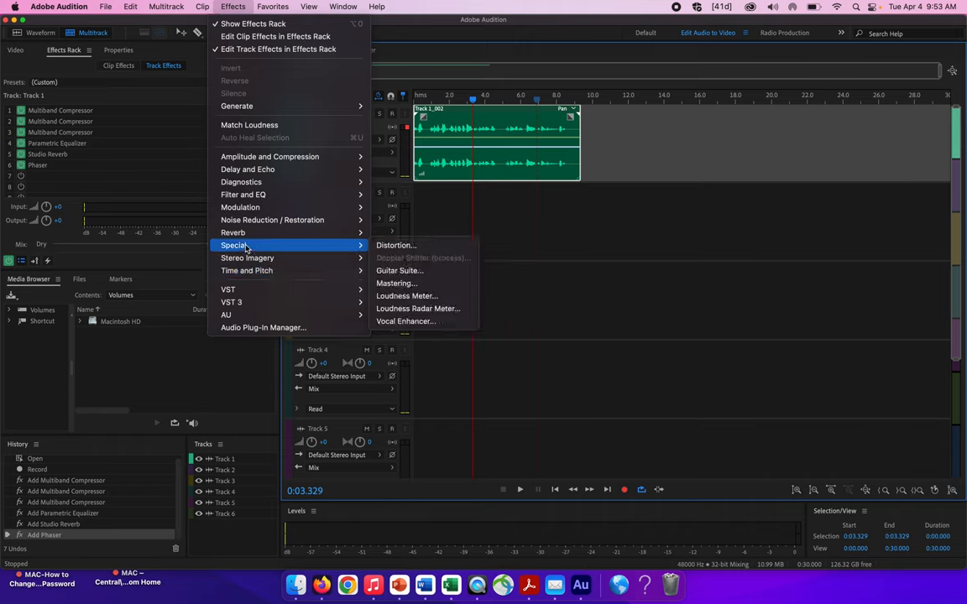
pyautogui.moveTo(263, 174)
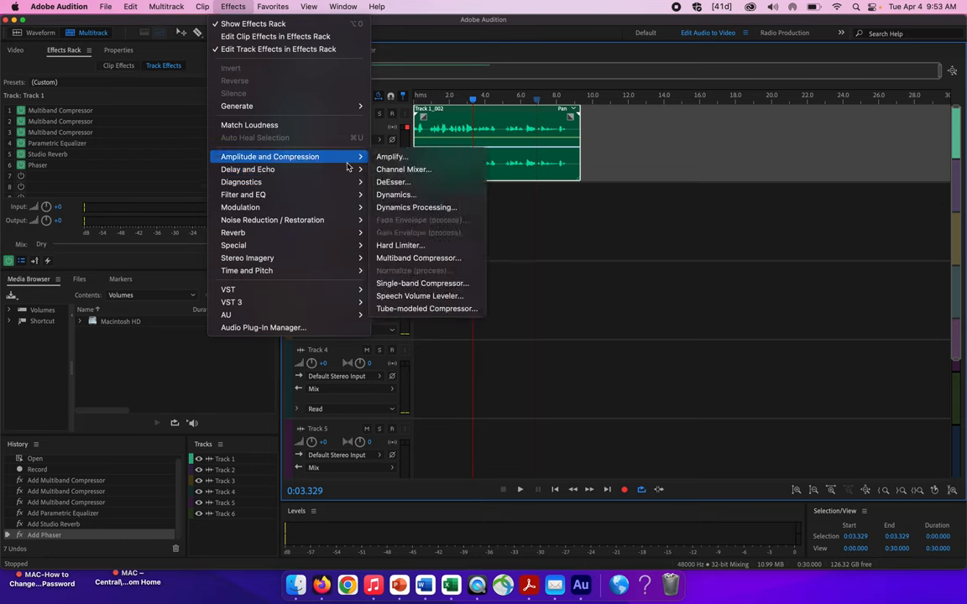
pyautogui.click(429, 211)
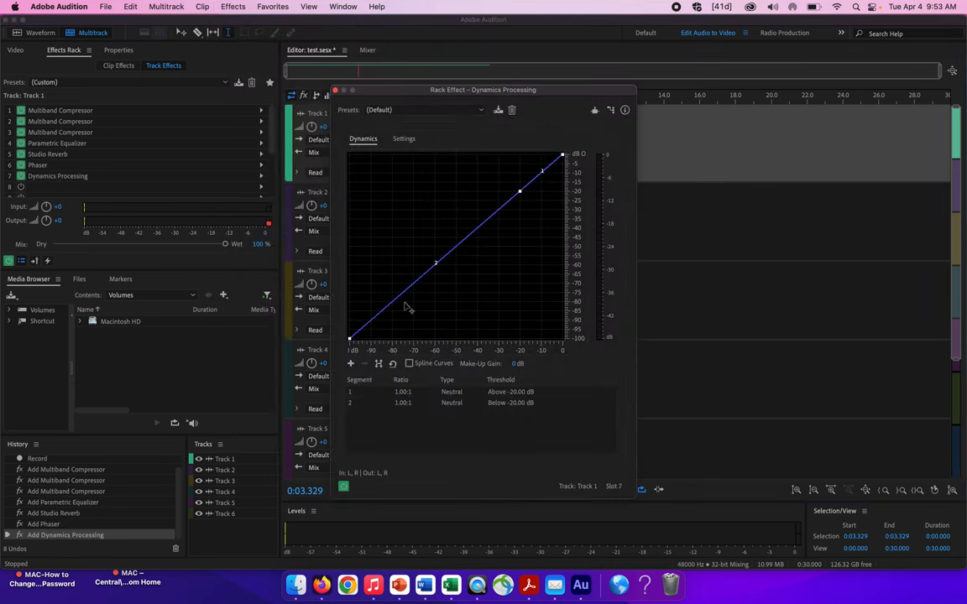
pyautogui.press('space')
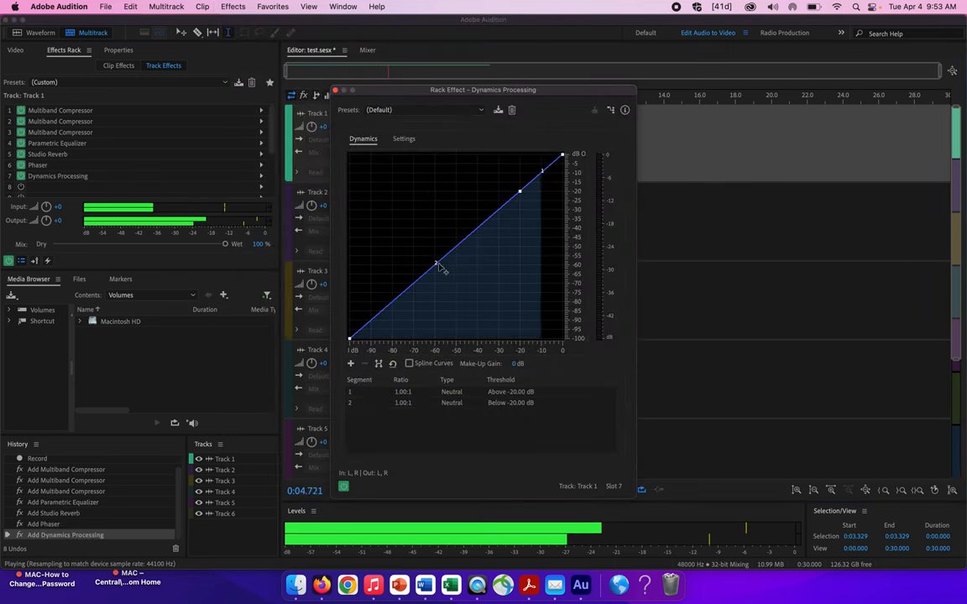
pyautogui.moveTo(433, 266); pyautogui.dragTo(433, 219)
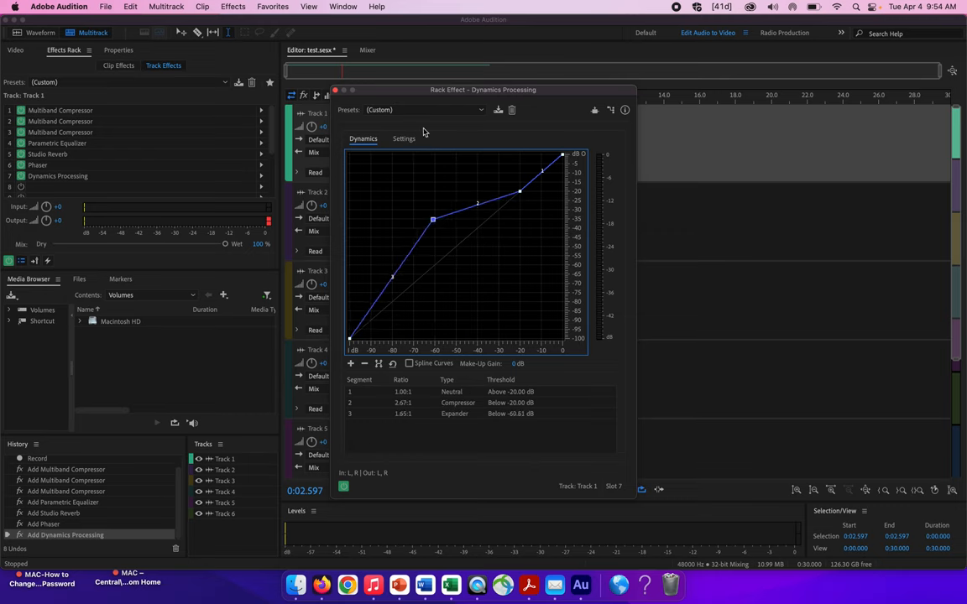
# - Load the Rock Vocal preset in Dynamics Processing, audition it on the clip, and close the effect
pyautogui.click(441, 110)
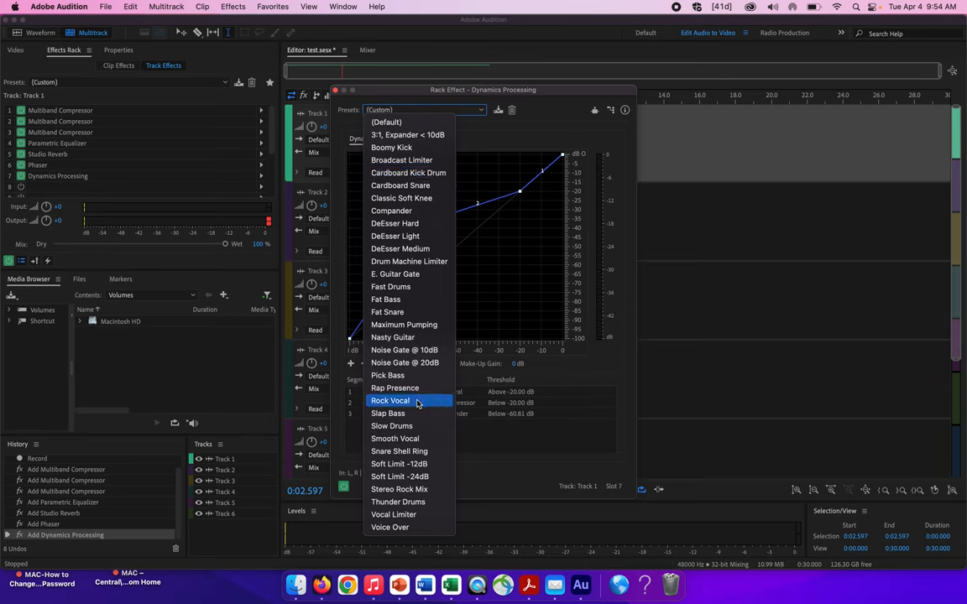
pyautogui.click(392, 400)
pyautogui.press('space')
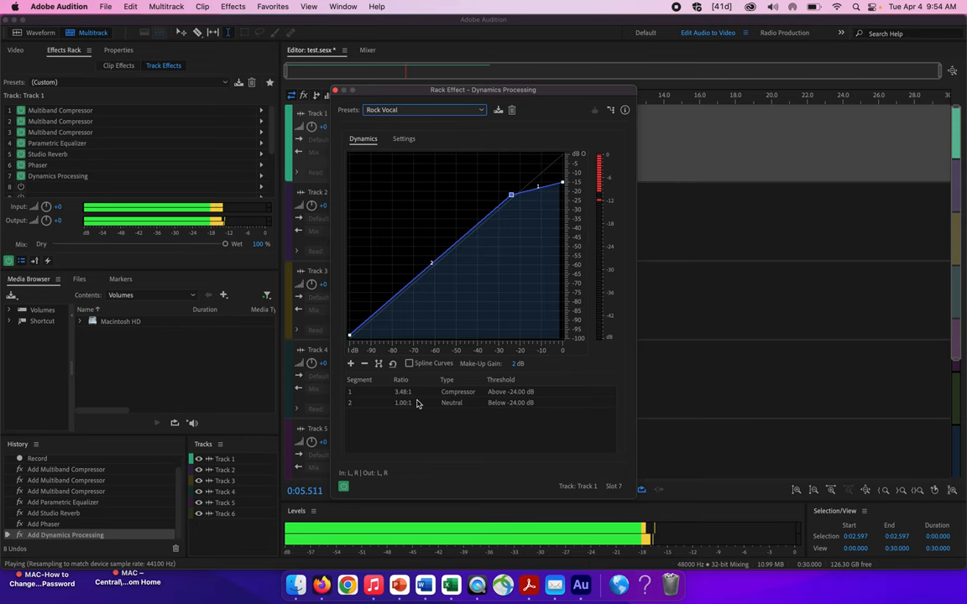
pyautogui.press('space')
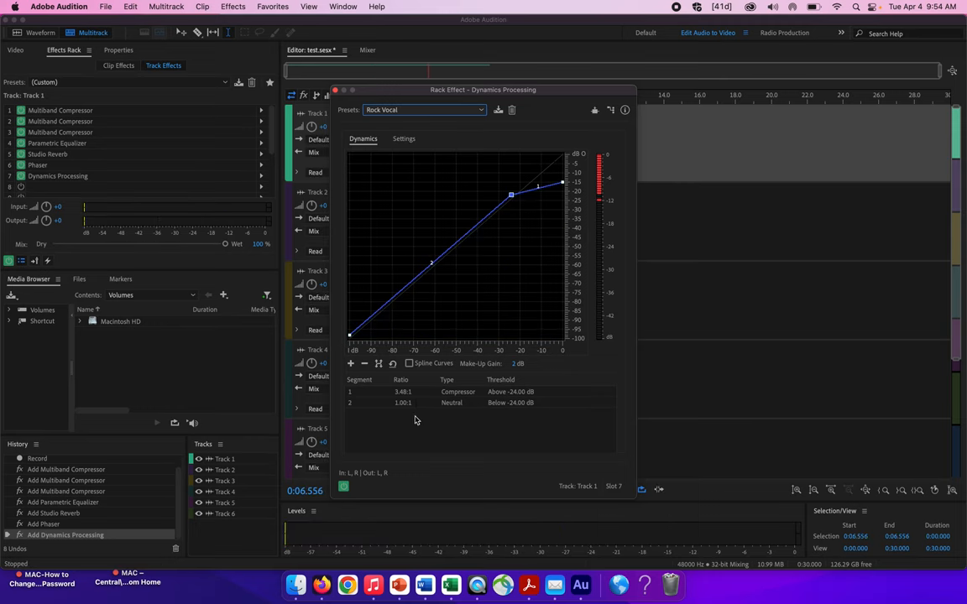
pyautogui.click(335, 90)
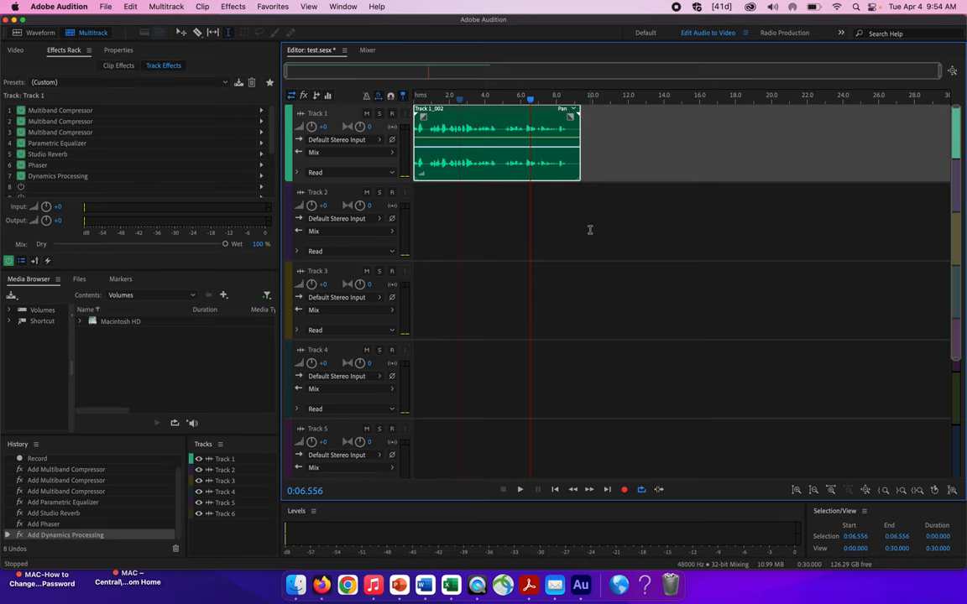
# - Place the playhead at about 2 seconds in the clip and add a DeNoise effect to Track 1
pyautogui.click(450, 144)
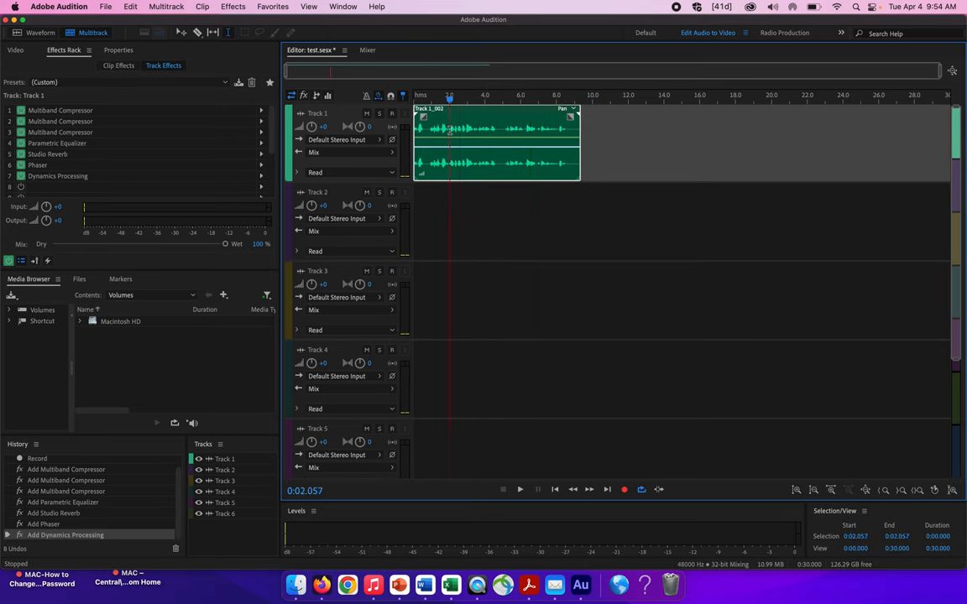
pyautogui.click(235, 8)
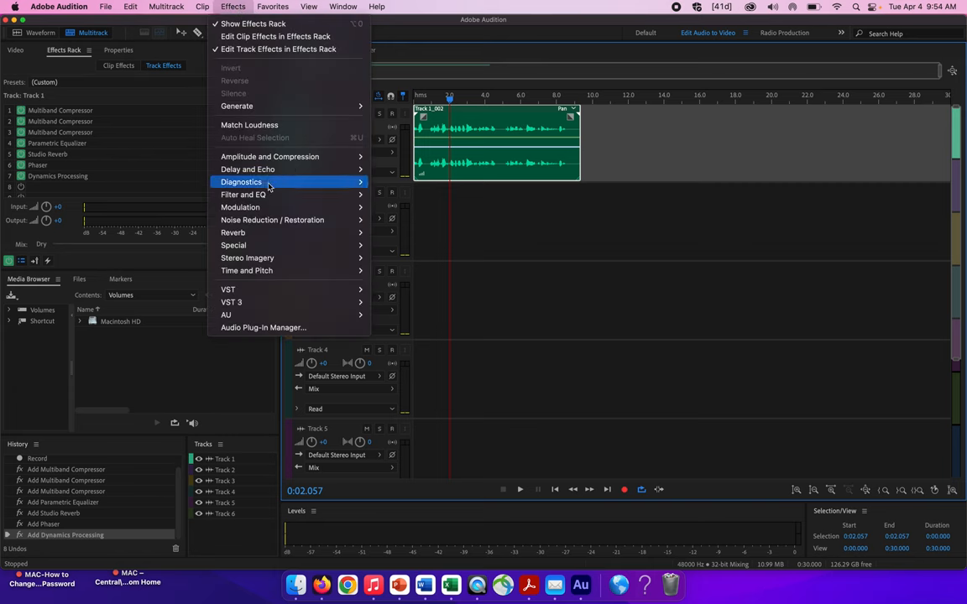
pyautogui.moveTo(277, 227)
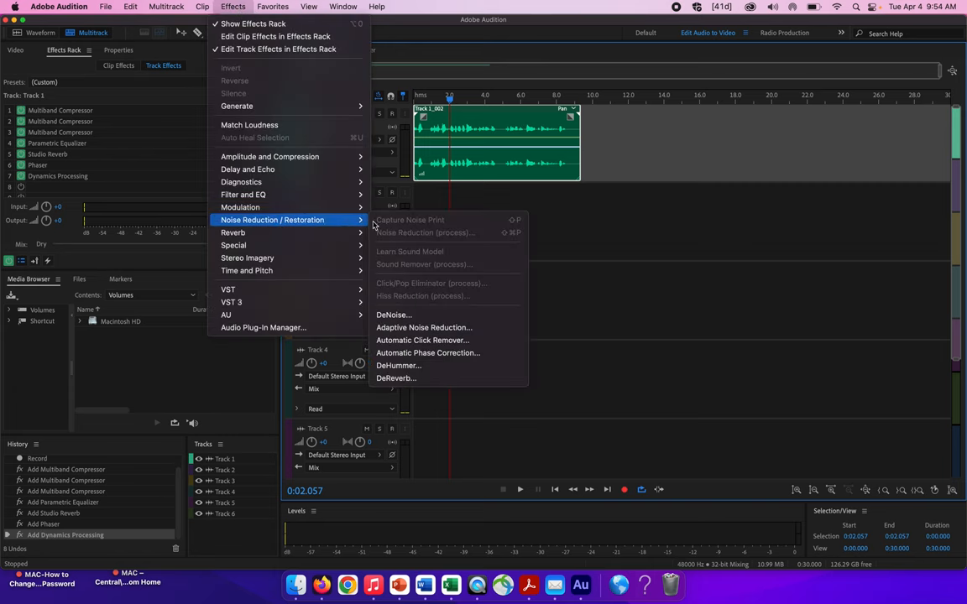
pyautogui.click(426, 316)
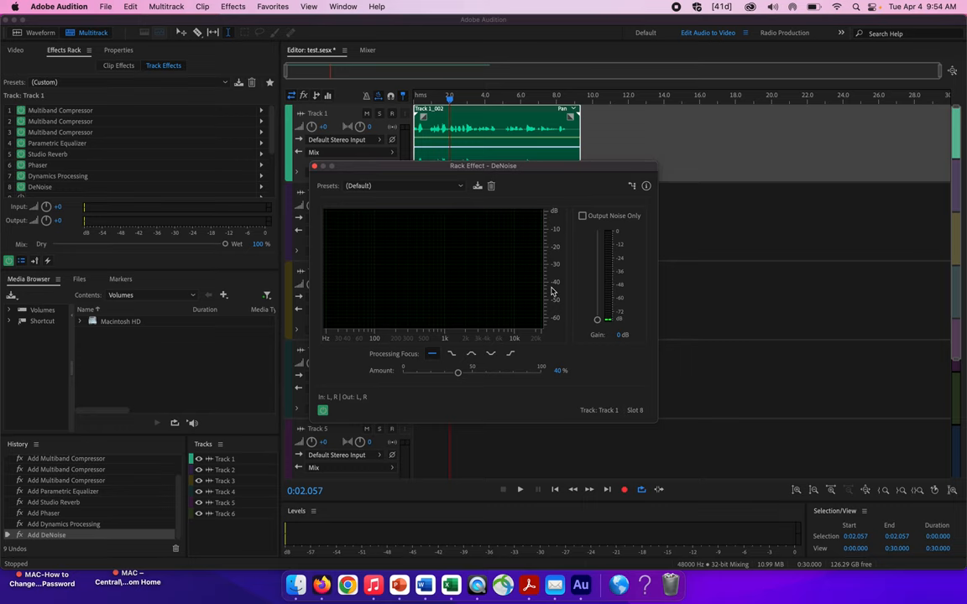
# - Load the Heavy Noise Reduction preset in DeNoise and audition it on the clip
pyautogui.click(459, 186)
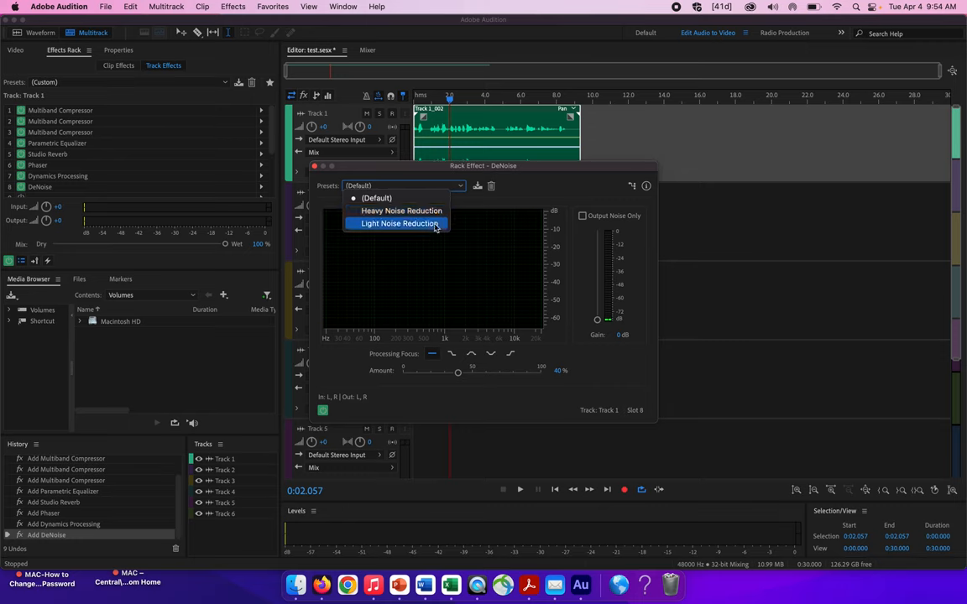
pyautogui.click(473, 256)
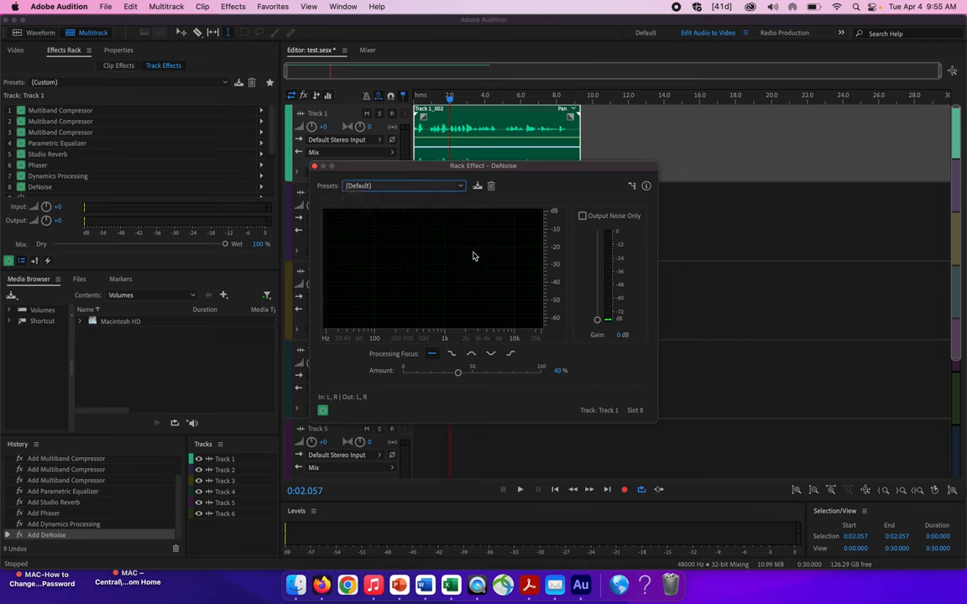
pyautogui.click(424, 186)
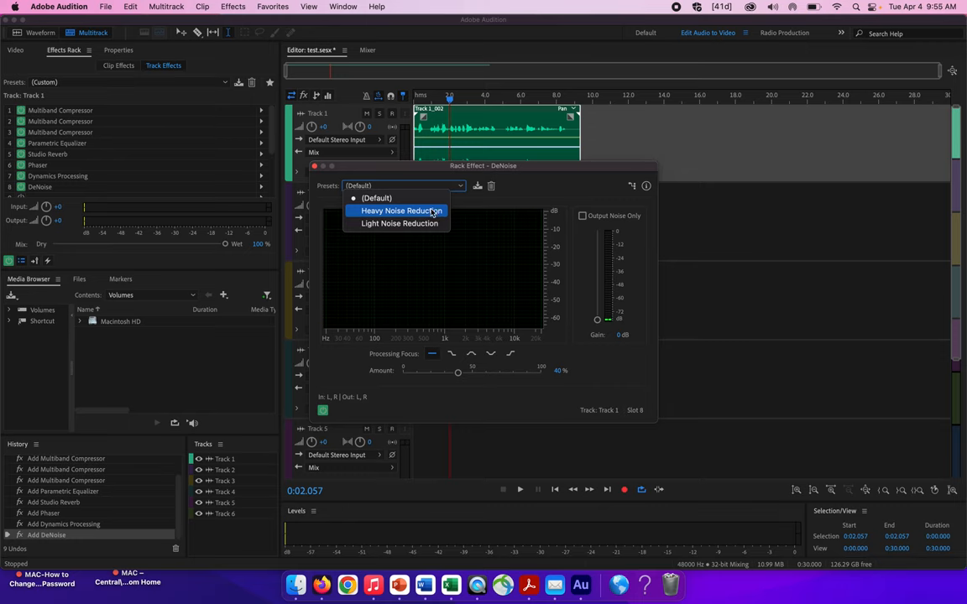
pyautogui.click(422, 210)
pyautogui.press('space')
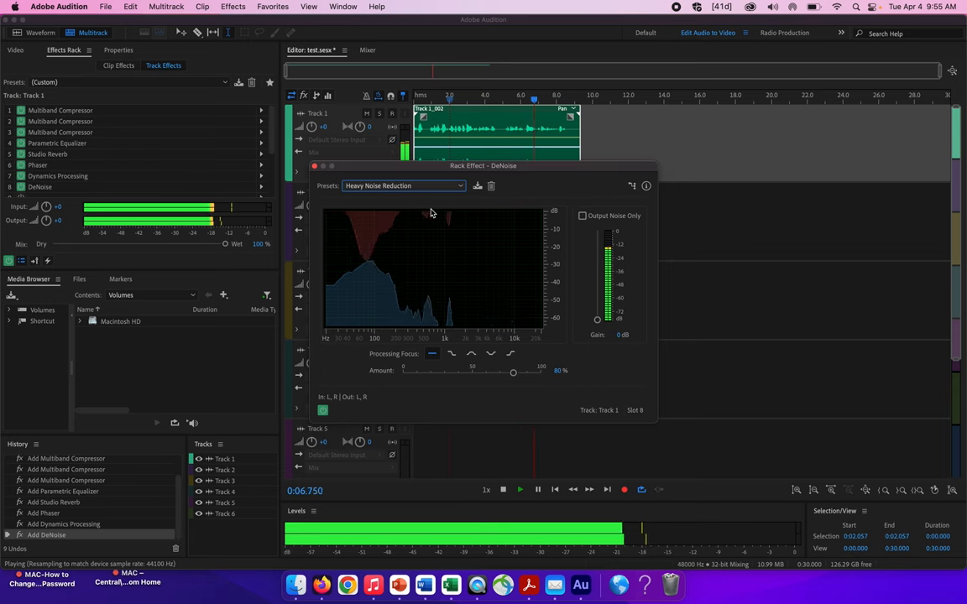
pyautogui.press('space')
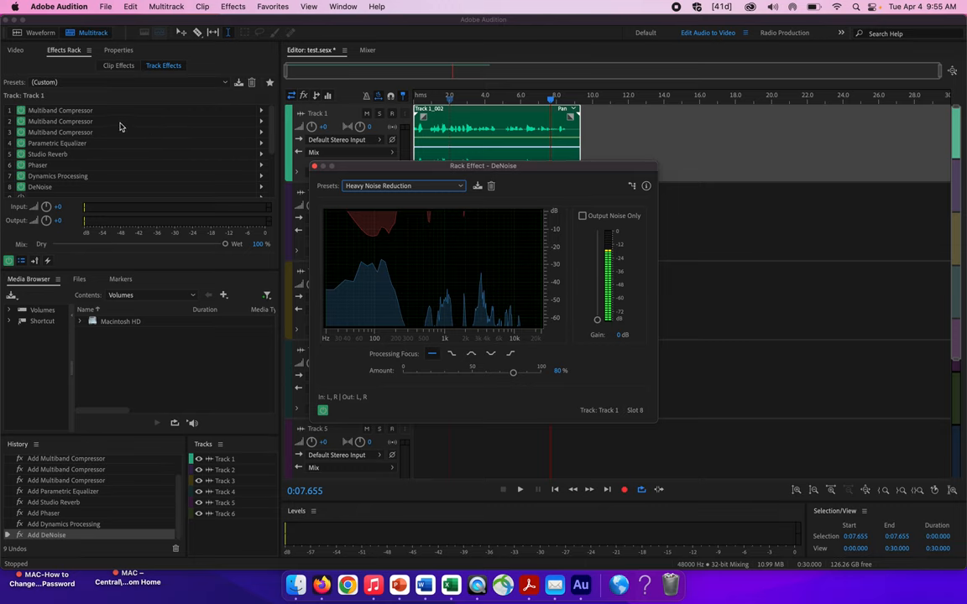
# - Switch off the effects in slots 1 to 7 of Track 1, leaving only DeNoise active
pyautogui.click(21, 110)
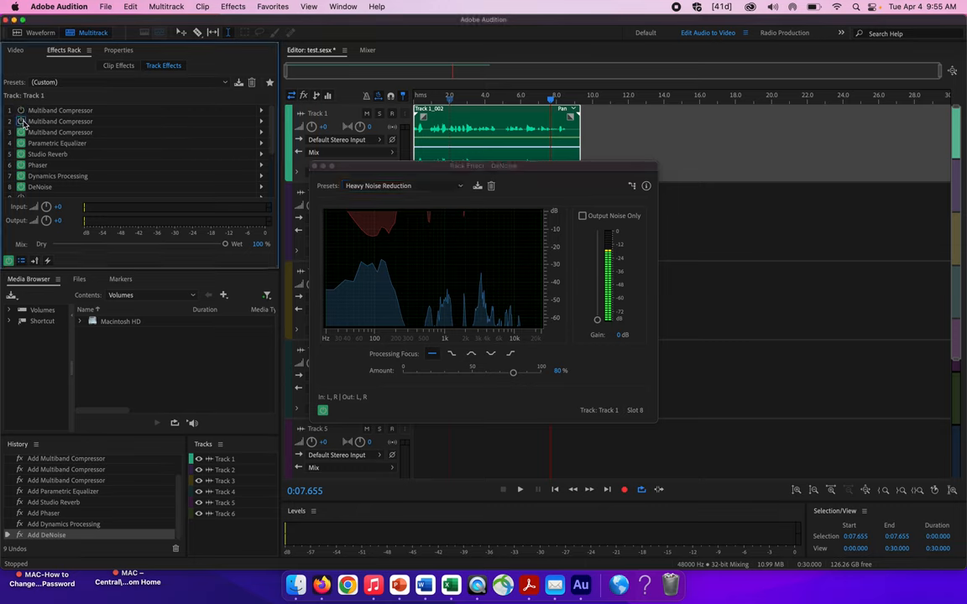
pyautogui.click(21, 121)
pyautogui.click(21, 132)
pyautogui.click(21, 154)
pyautogui.click(21, 143)
pyautogui.click(21, 164)
pyautogui.click(21, 176)
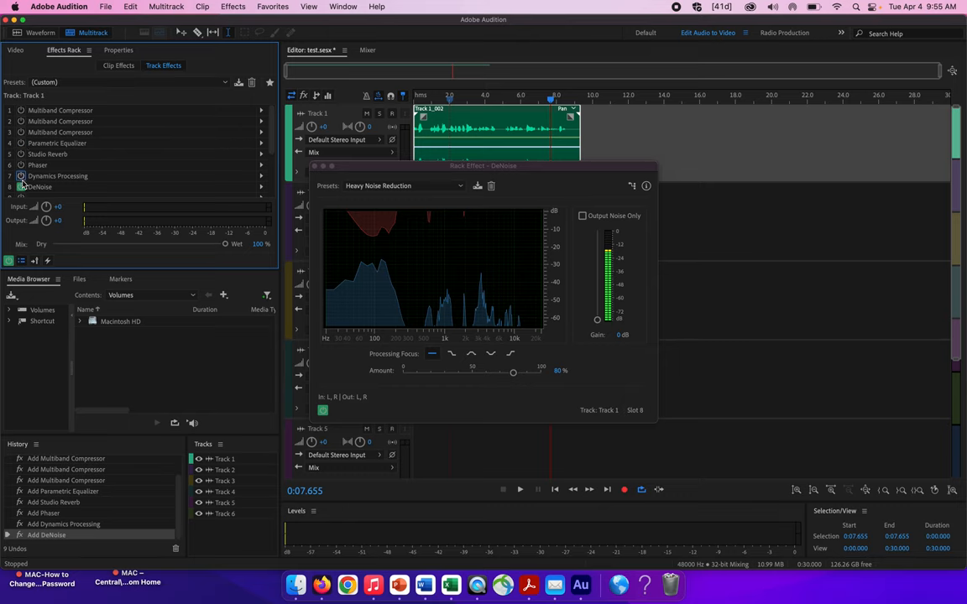
# - Audition the clip with only the Heavy Noise Reduction setting active, raising the system volume during playback
pyautogui.press('space')
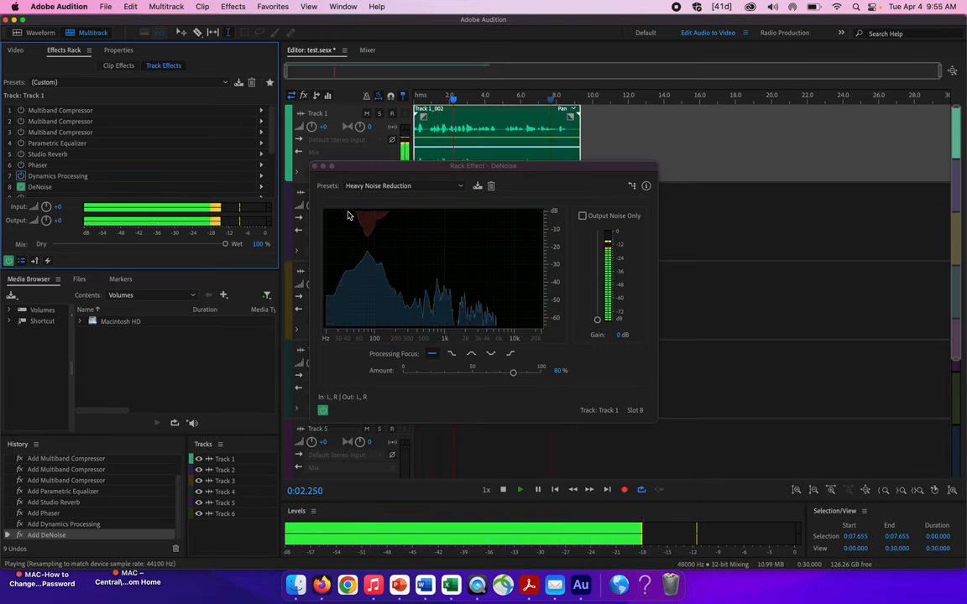
pyautogui.press('space')
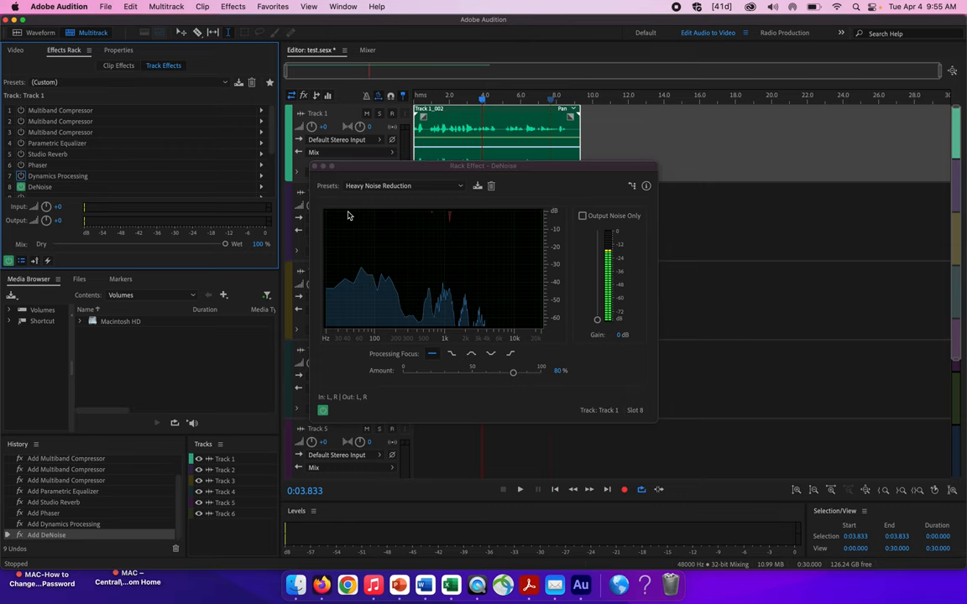
pyautogui.press('space')
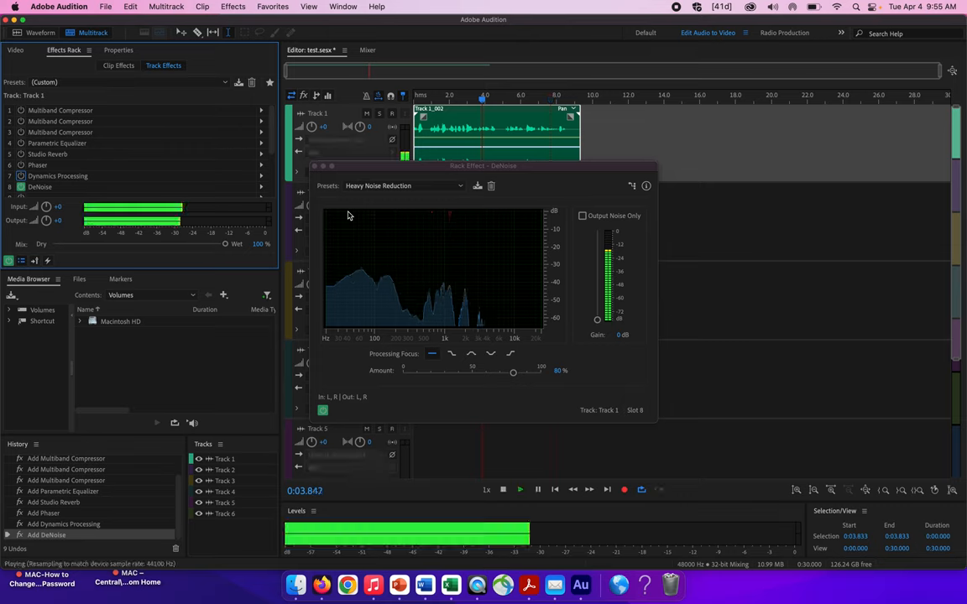
pyautogui.press('XF86AudioRaiseVolume')
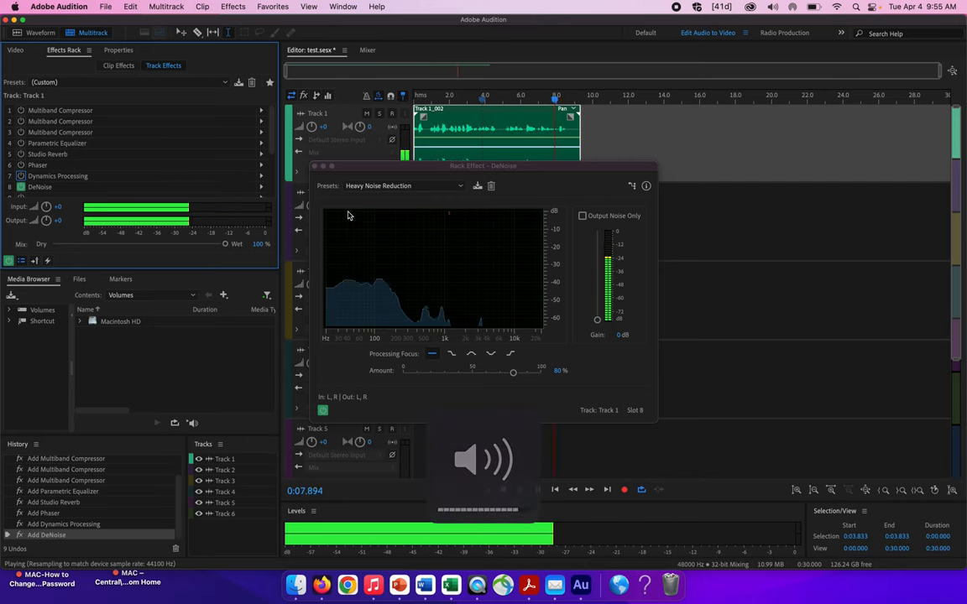
pyautogui.press('space')
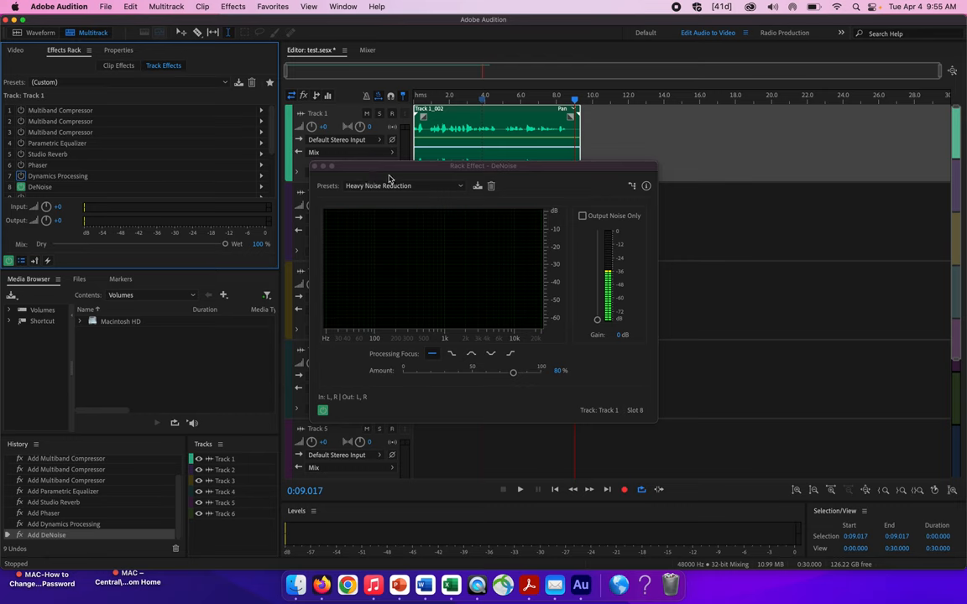
# - Compare the (Default) DeNoise preset with Heavy Noise Reduction while playing the clip
pyautogui.click(403, 185)
pyautogui.click(409, 198)
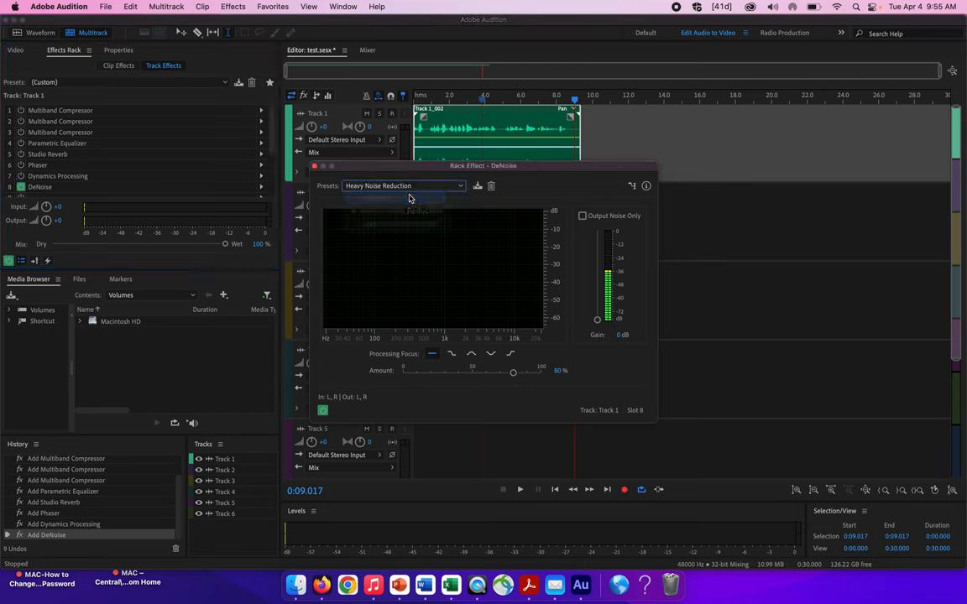
pyautogui.press('space')
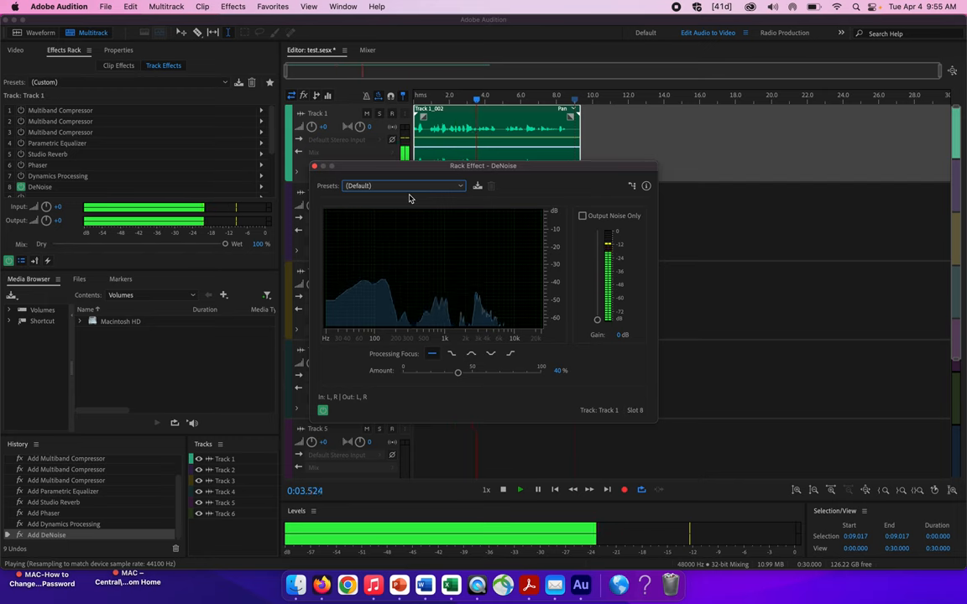
pyautogui.click(415, 186)
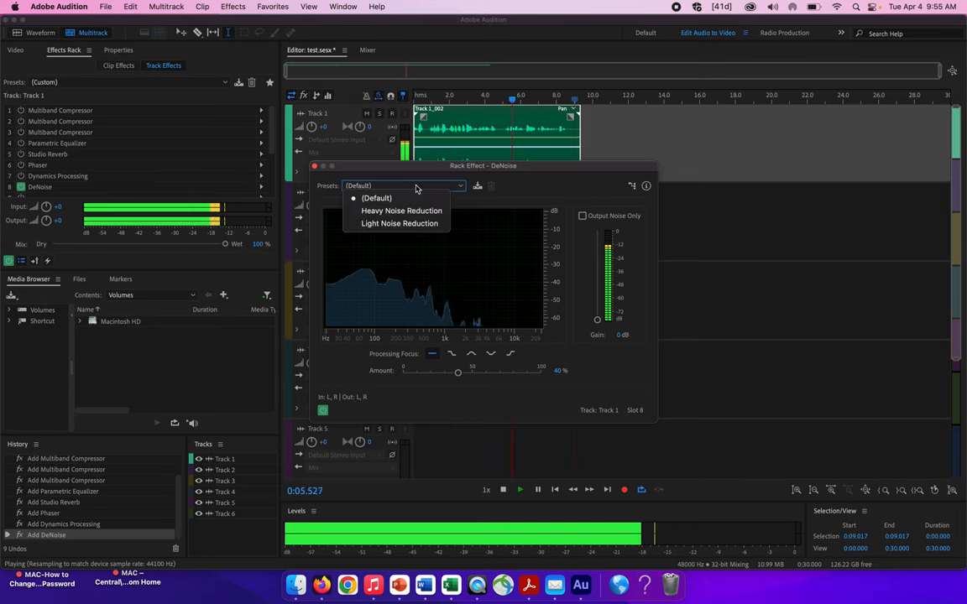
pyautogui.click(416, 210)
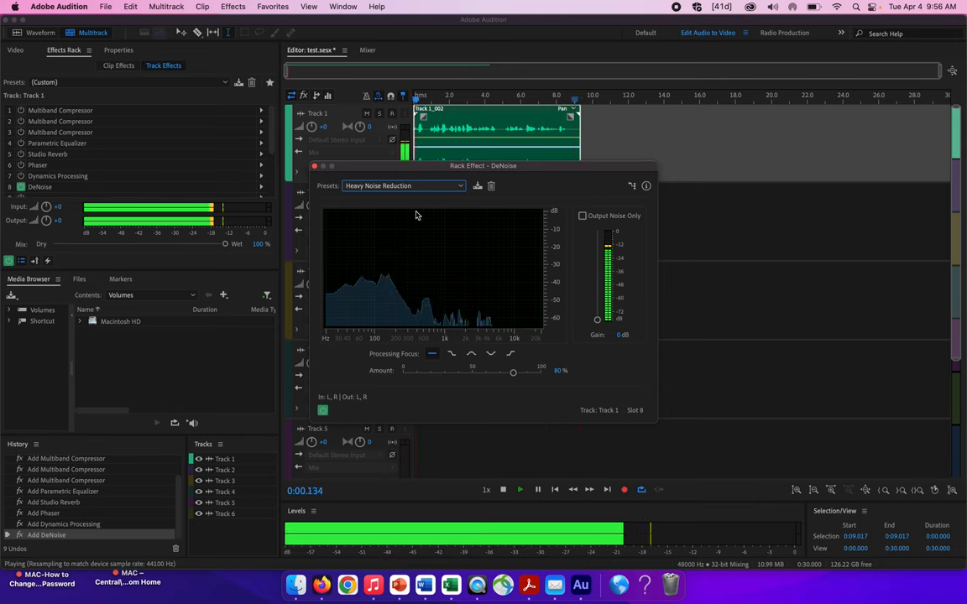
pyautogui.press('space')
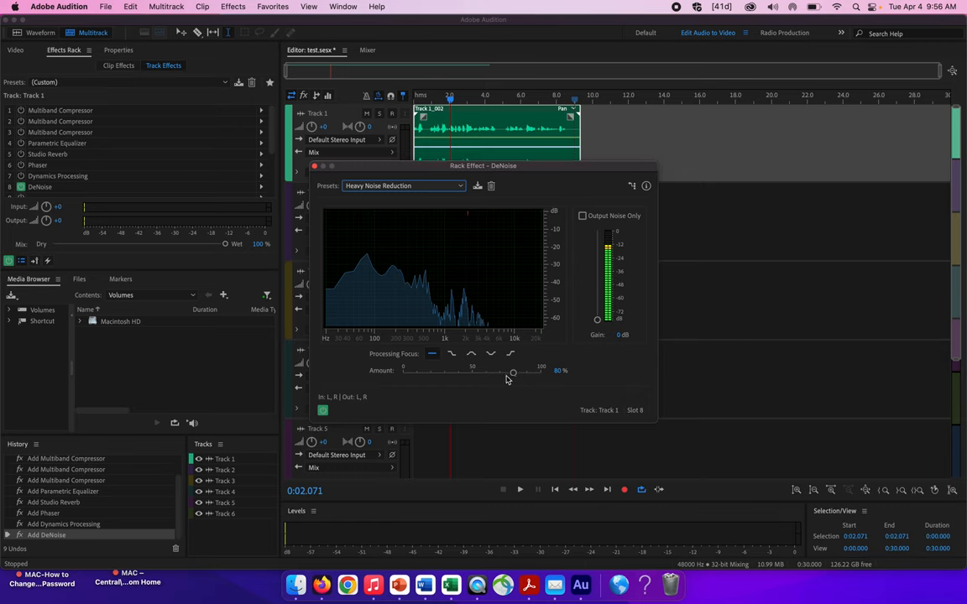
# - Raise the DeNoise amount to 100%, audition it on the clip and close the effect's settings
pyautogui.moveTo(511, 373); pyautogui.dragTo(541, 379)
pyautogui.press('space')
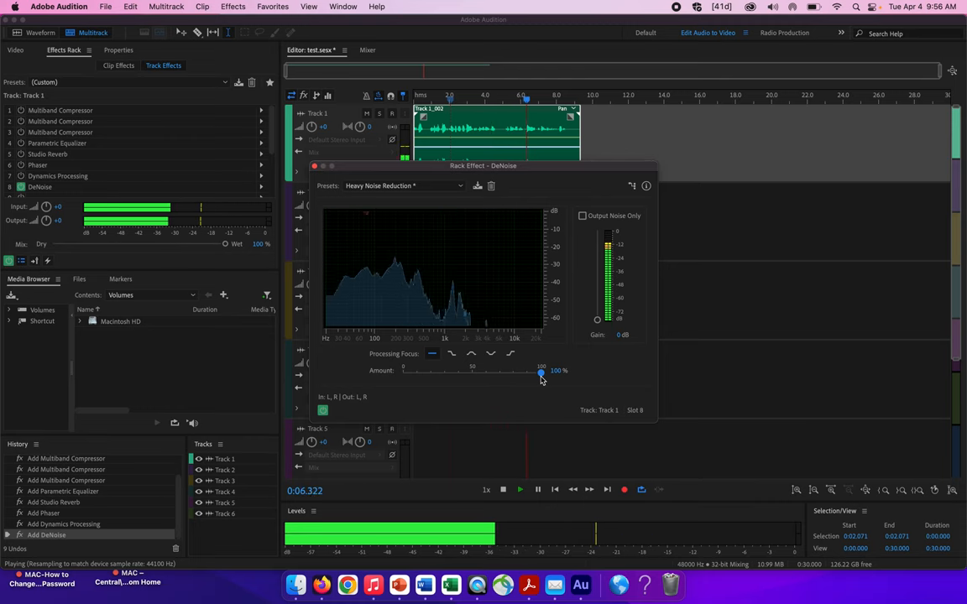
pyautogui.press('space')
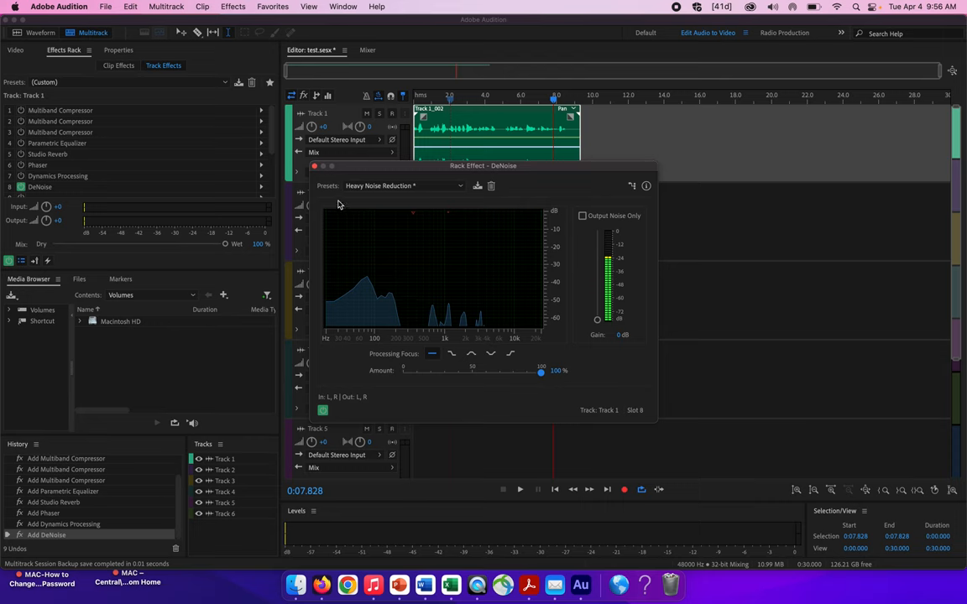
pyautogui.click(314, 167)
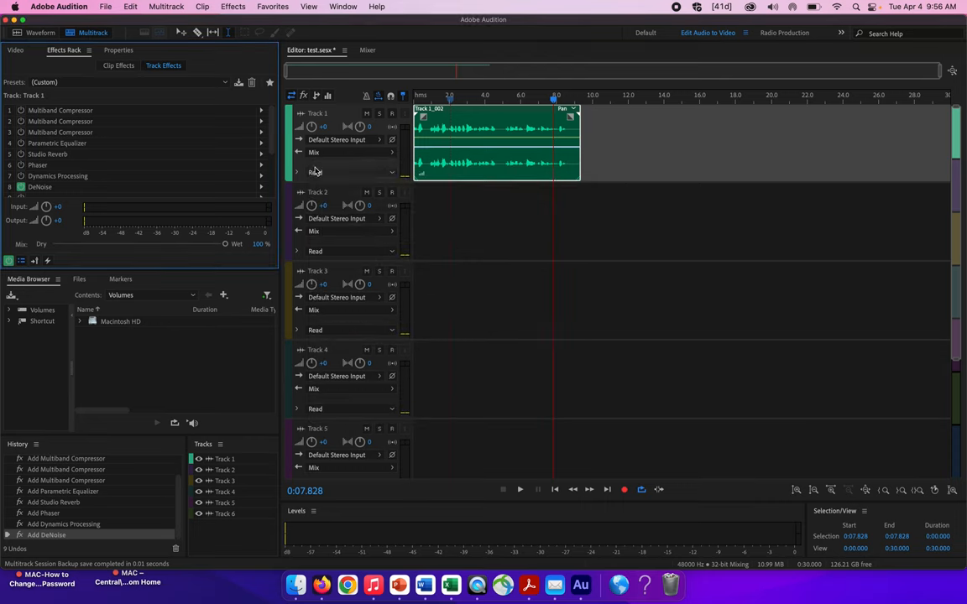
# - Add an Echo effect to Track 1
pyautogui.click(235, 8)
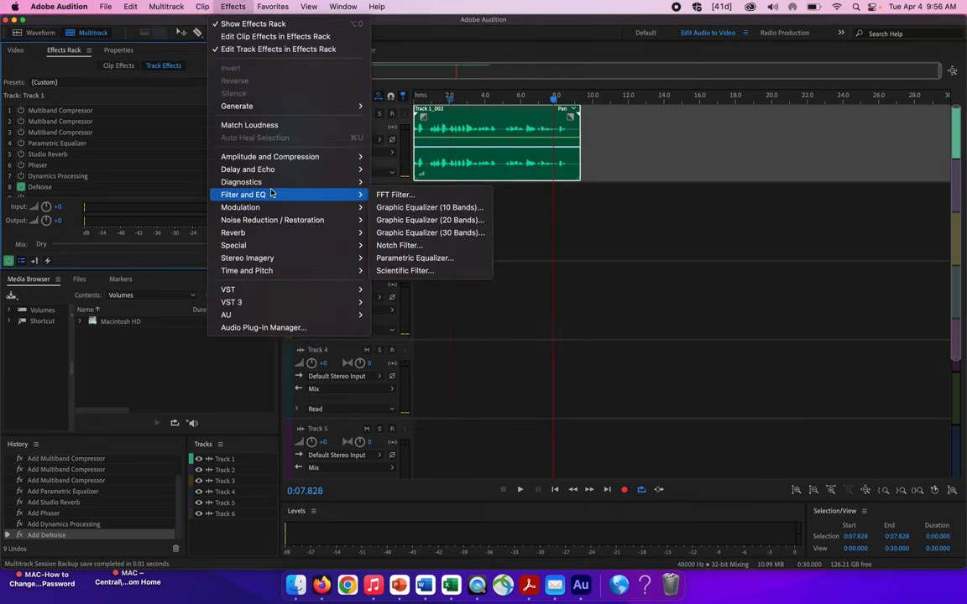
pyautogui.moveTo(275, 223)
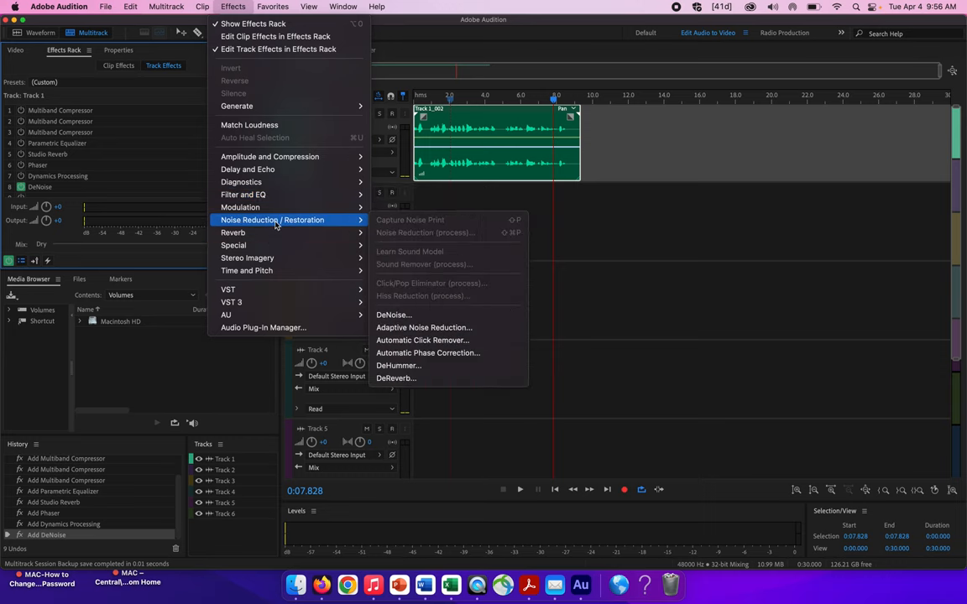
pyautogui.moveTo(287, 160)
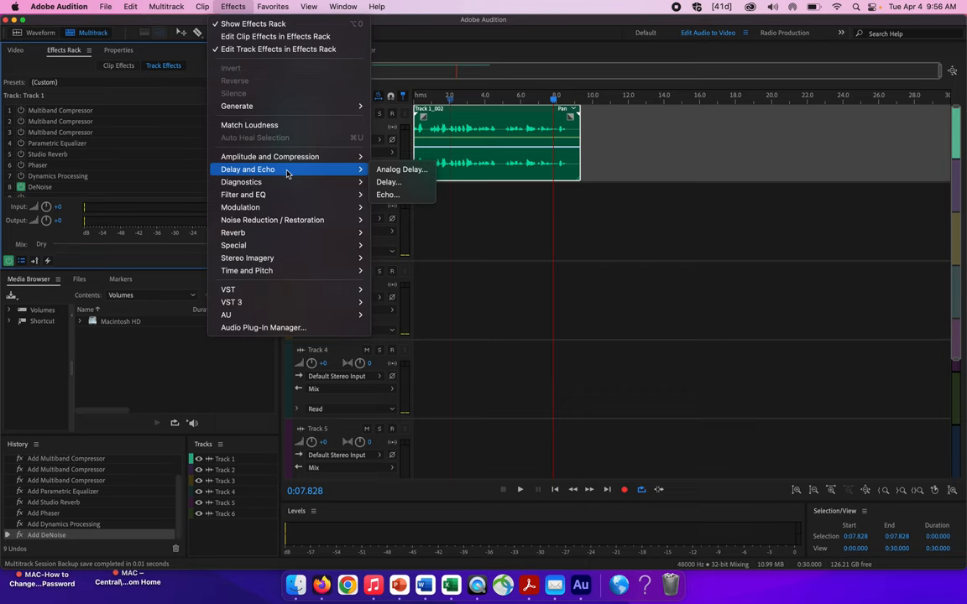
pyautogui.click(387, 194)
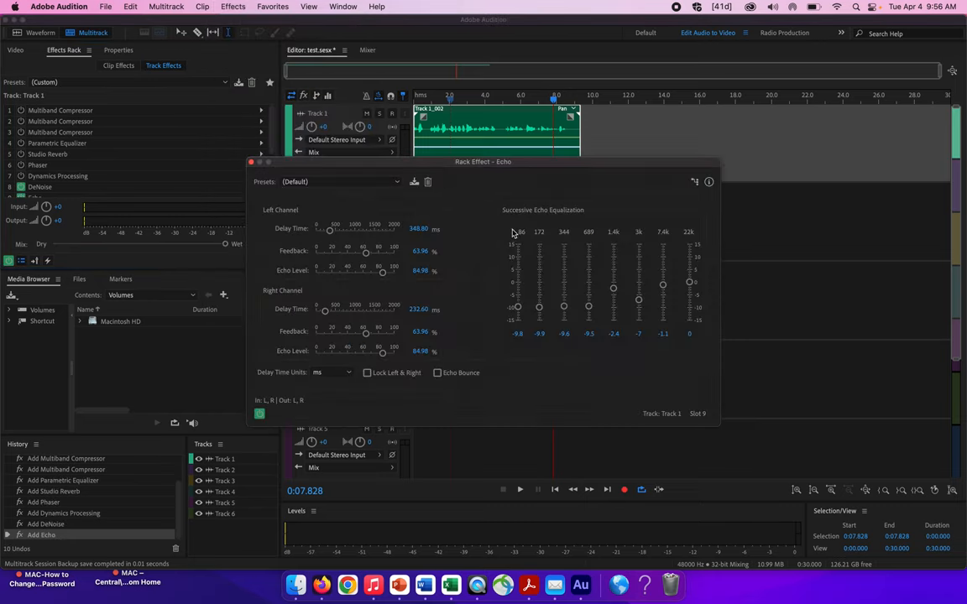
# - Load the Springy Telephone preset in Echo and audition it on the clip
pyautogui.click(389, 183)
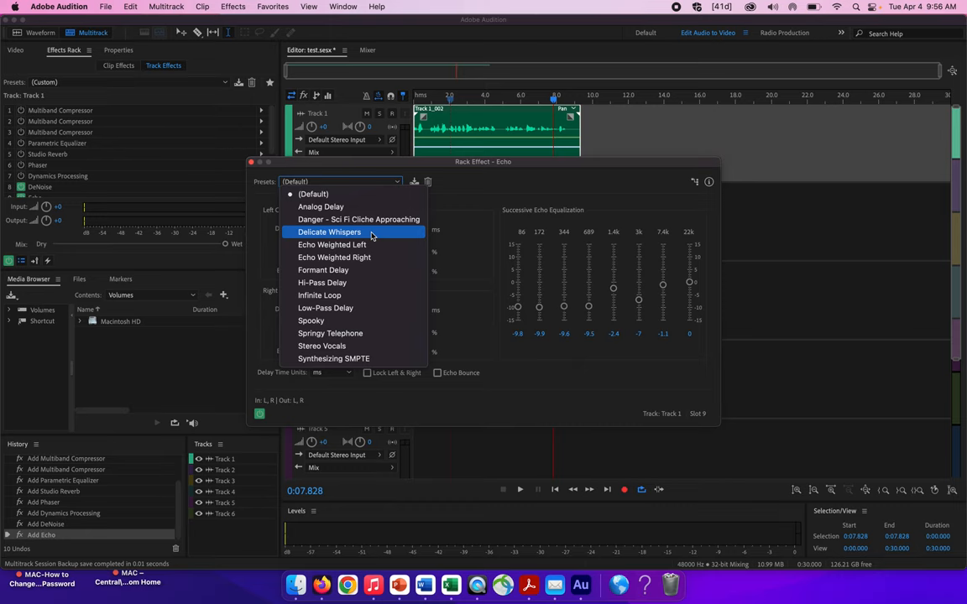
pyautogui.click(364, 334)
pyautogui.press('space')
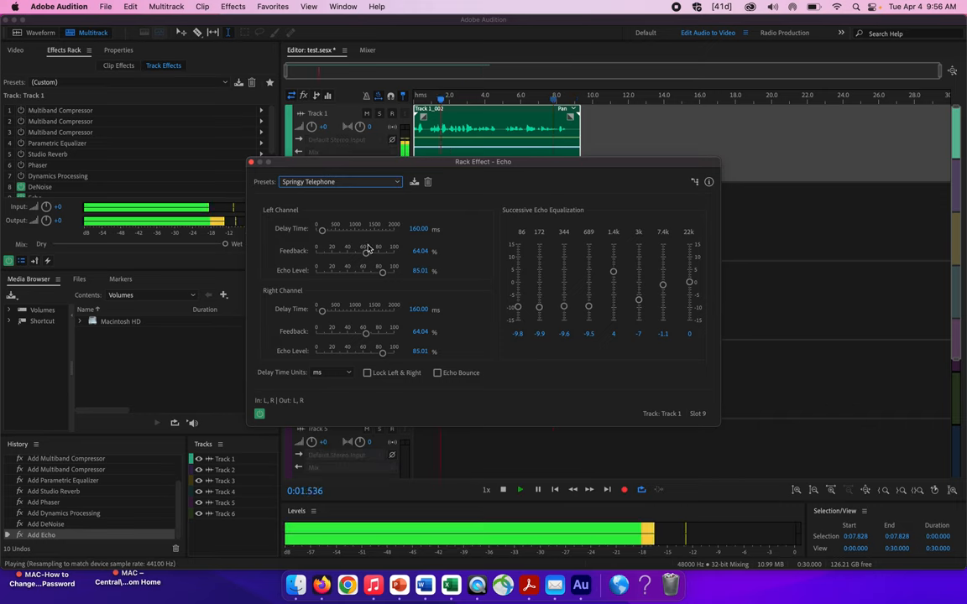
# - Audition Echo's Spooky preset, lowering echo levels to about 50% left and 42% right, and feedback to about 45% left and 34% right
pyautogui.click(383, 185)
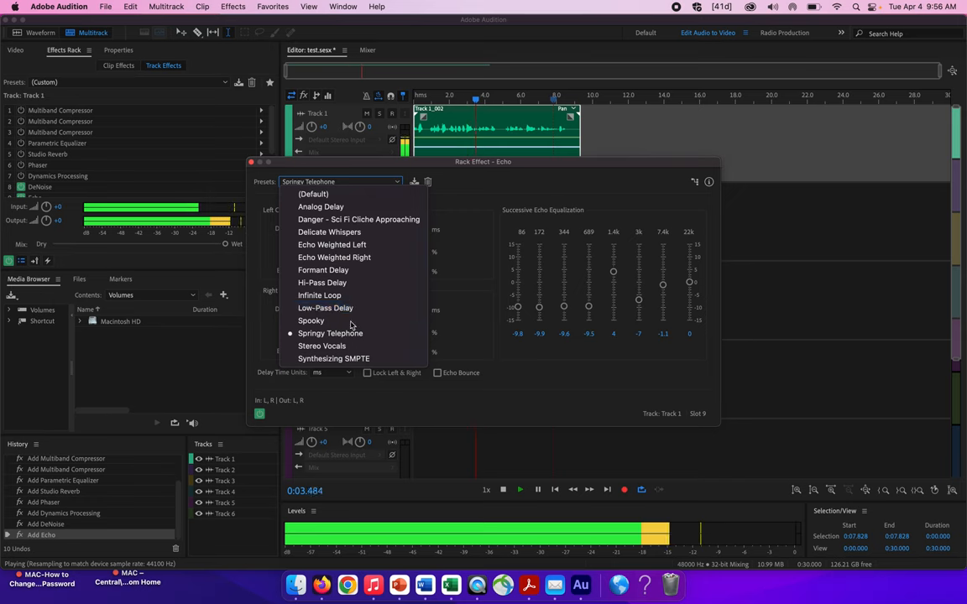
pyautogui.click(374, 325)
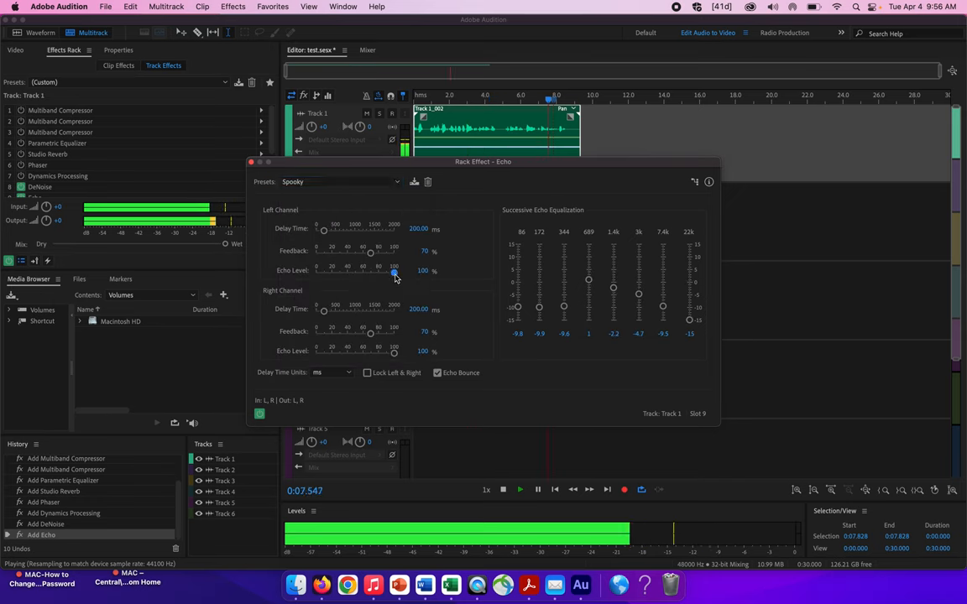
pyautogui.moveTo(394, 271); pyautogui.dragTo(354, 272)
pyautogui.moveTo(394, 352); pyautogui.dragTo(348, 352)
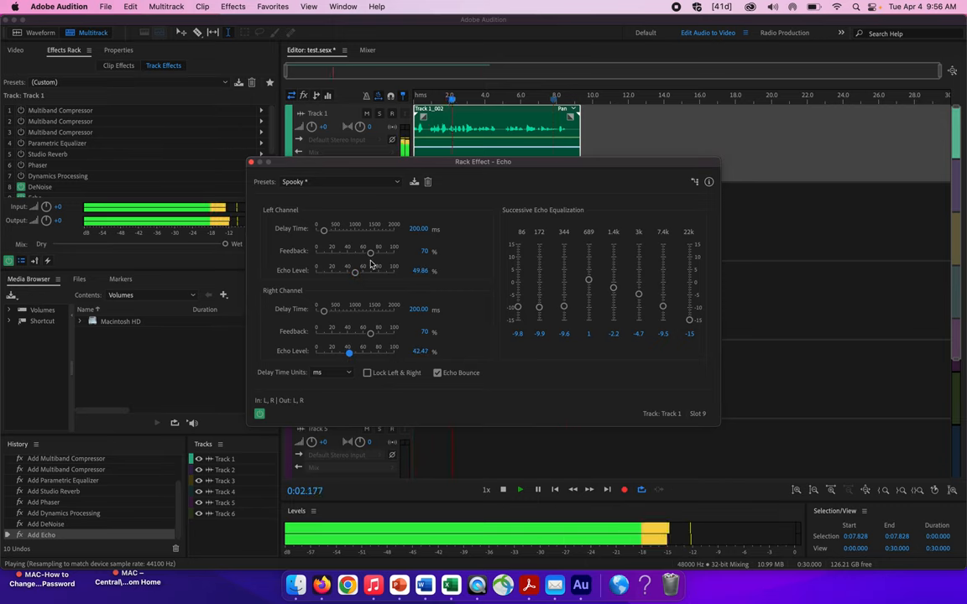
pyautogui.moveTo(370, 252); pyautogui.dragTo(350, 260)
pyautogui.moveTo(371, 333); pyautogui.dragTo(341, 334)
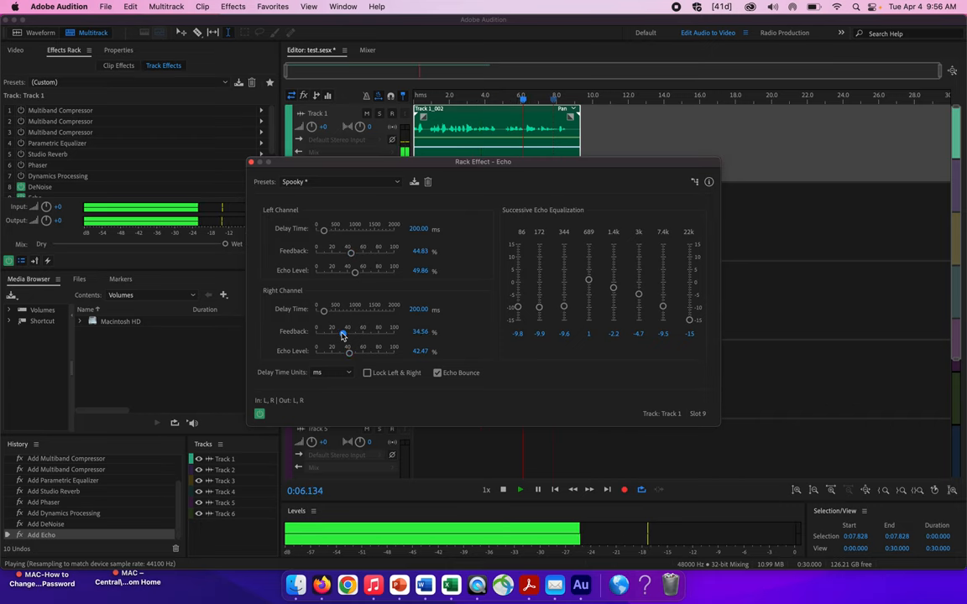
pyautogui.press('space')
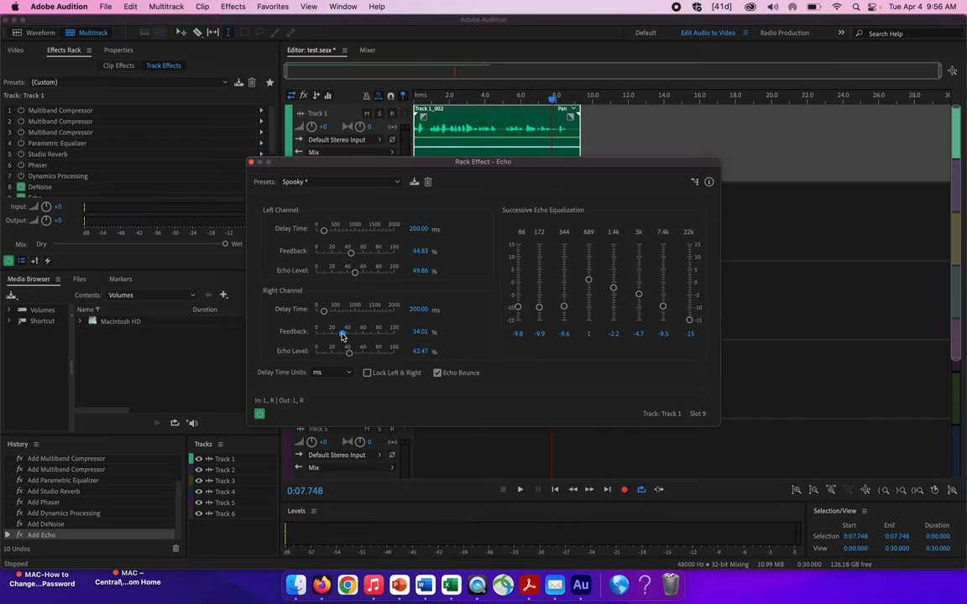
# - Load the Analog Delay preset in Echo and audition it on the clip
pyautogui.click(391, 185)
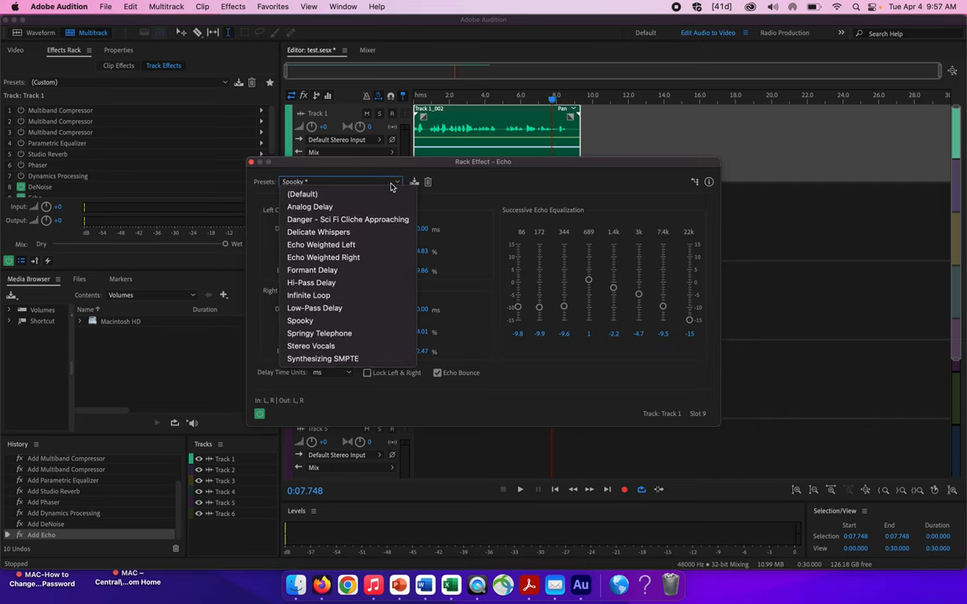
pyautogui.click(386, 193)
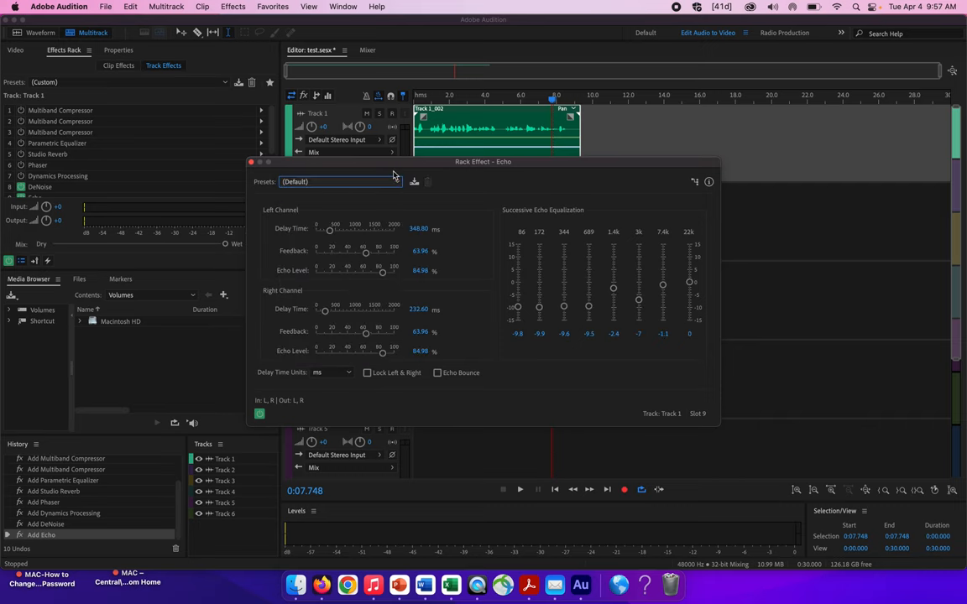
pyautogui.click(395, 185)
pyautogui.click(388, 206)
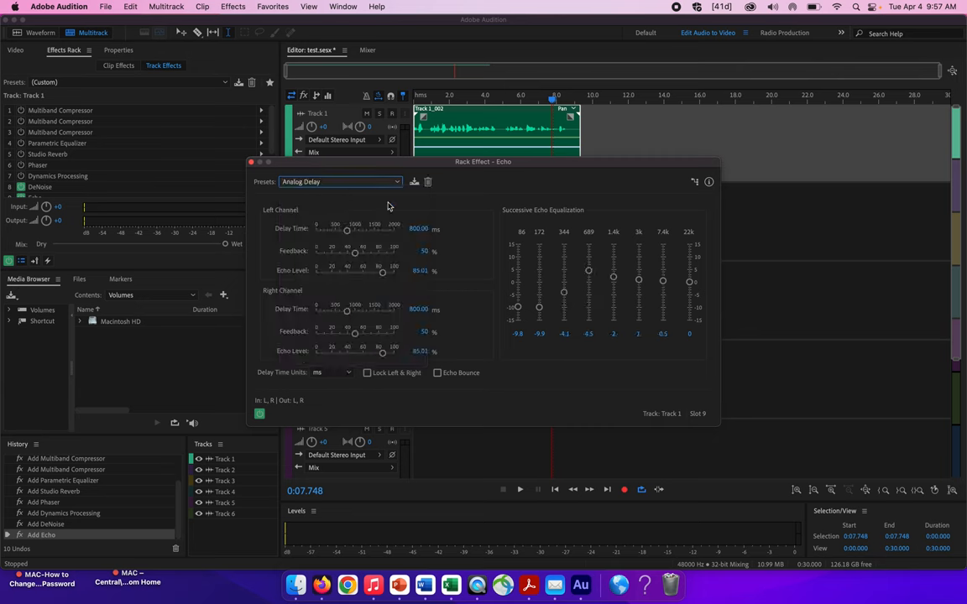
pyautogui.press('space')
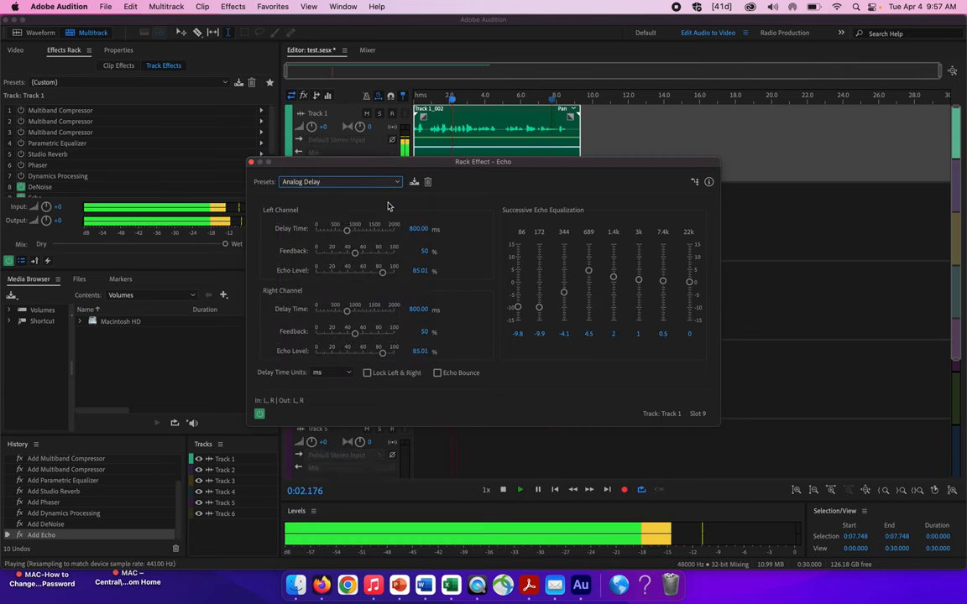
pyautogui.press('space')
pyautogui.click(395, 183)
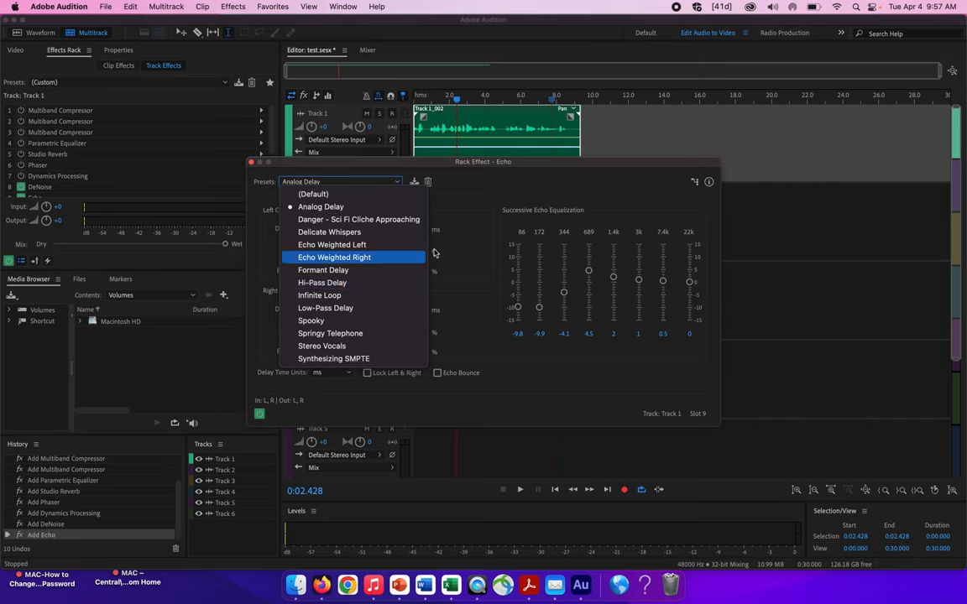
pyautogui.click(460, 203)
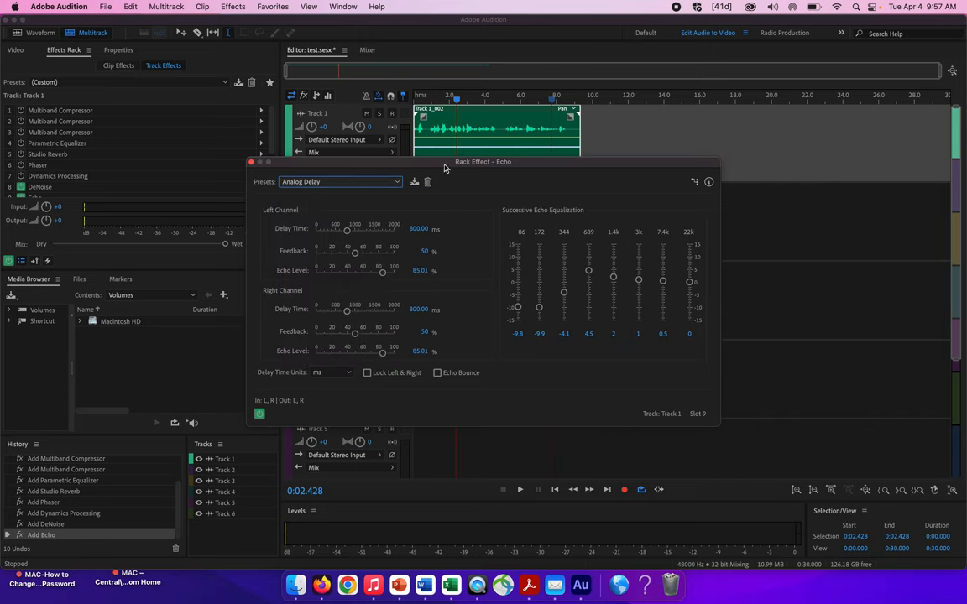
# - Return the Echo effect to its (Default) preset
pyautogui.click(383, 178)
pyautogui.click(385, 187)
pyautogui.click(379, 183)
pyautogui.click(379, 194)
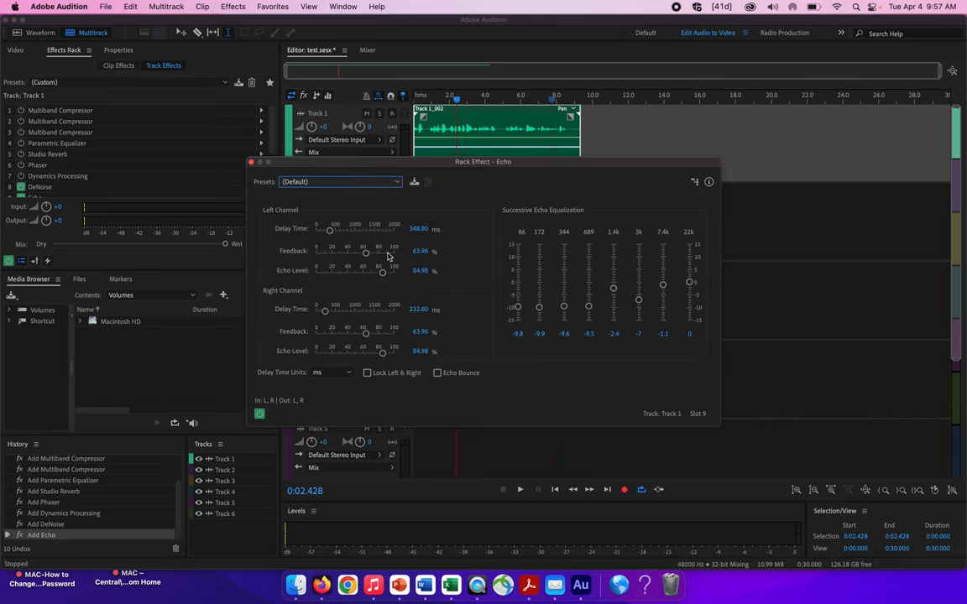
# - Lower Echo's left channel to about 16% echo level and 20% feedback, and the right to about 10% echo level and 14% feedback
pyautogui.moveTo(383, 274); pyautogui.dragTo(328, 273)
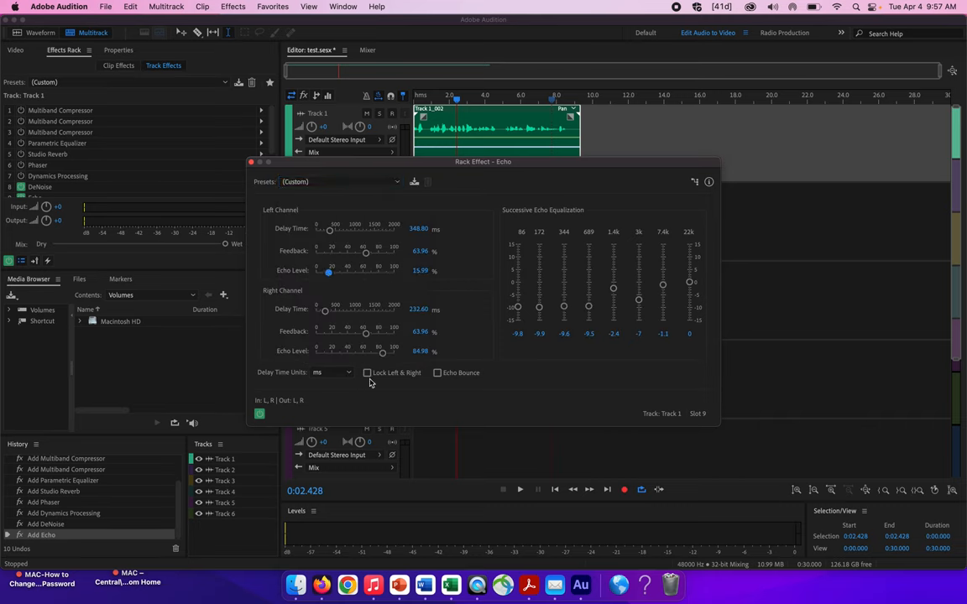
pyautogui.moveTo(383, 354); pyautogui.dragTo(324, 355)
pyautogui.moveTo(365, 251); pyautogui.dragTo(333, 254)
pyautogui.moveTo(367, 332); pyautogui.dragTo(325, 334)
# - During playback, set delay times to about 206 ms left and 185 ms right, left feedback to about 11%, and both echo levels to about 20%
pyautogui.press('space')
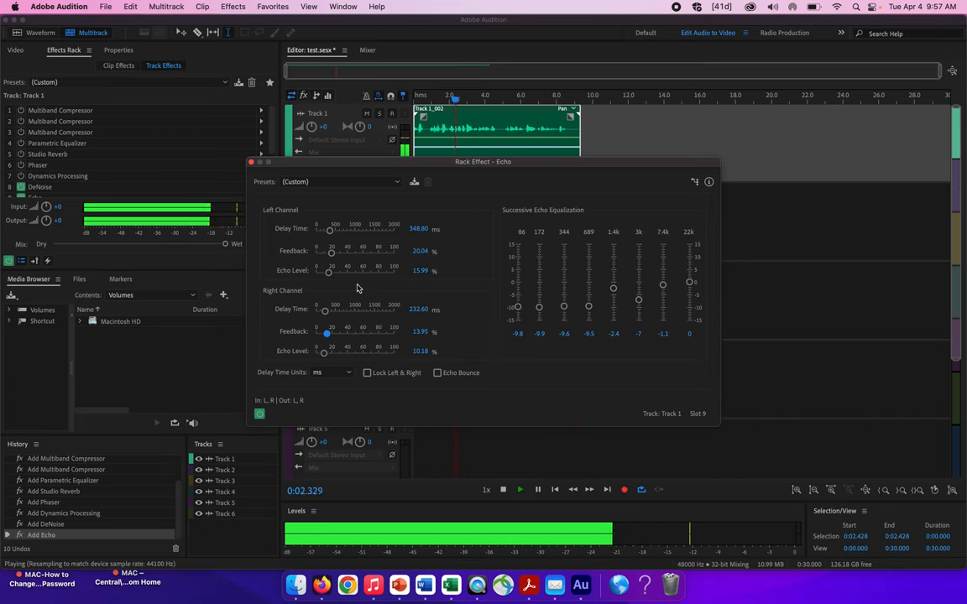
pyautogui.moveTo(332, 253); pyautogui.dragTo(324, 231)
pyautogui.moveTo(327, 312); pyautogui.dragTo(325, 314)
pyautogui.moveTo(324, 352); pyautogui.dragTo(332, 352)
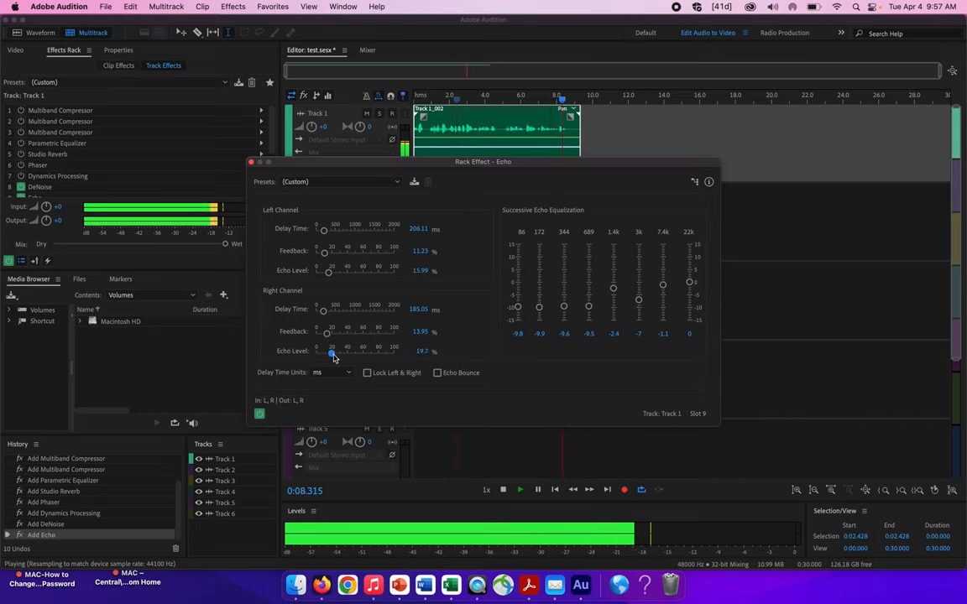
pyautogui.moveTo(334, 277); pyautogui.dragTo(333, 277)
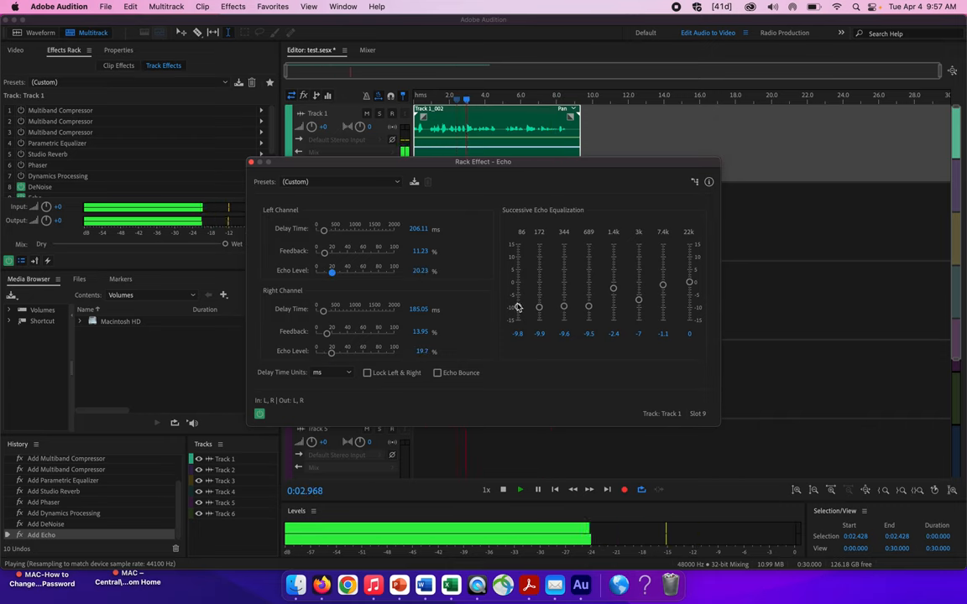
pyautogui.press('space')
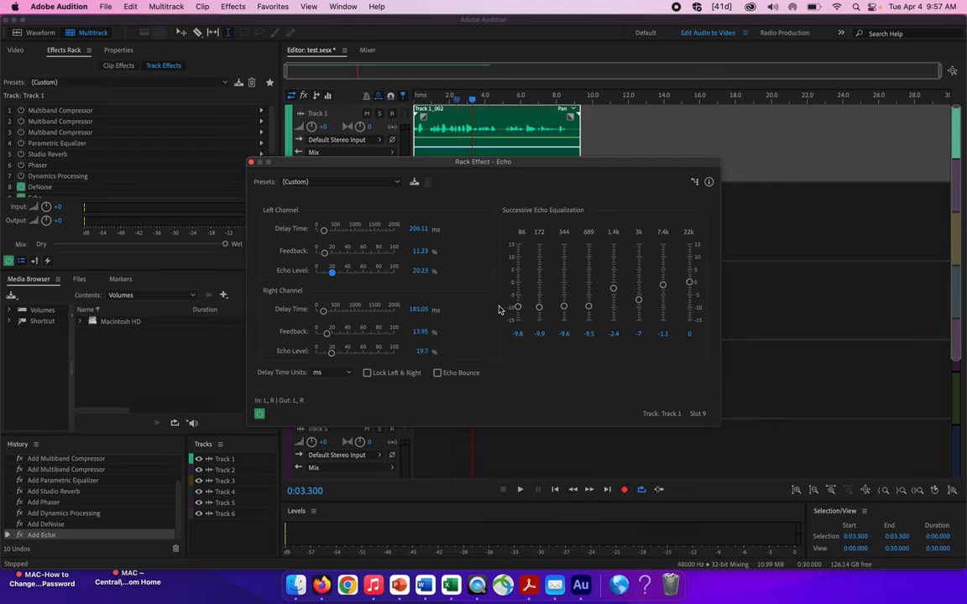
# - Set Successive Echo Equalization to about -1.25 at 172, -1.57 at 689, -9.67 at 3k, 2.63 at 7.4k and -4.78 at 22k
pyautogui.moveTo(539, 306); pyautogui.dragTo(543, 289)
pyautogui.moveTo(590, 308); pyautogui.dragTo(690, 301)
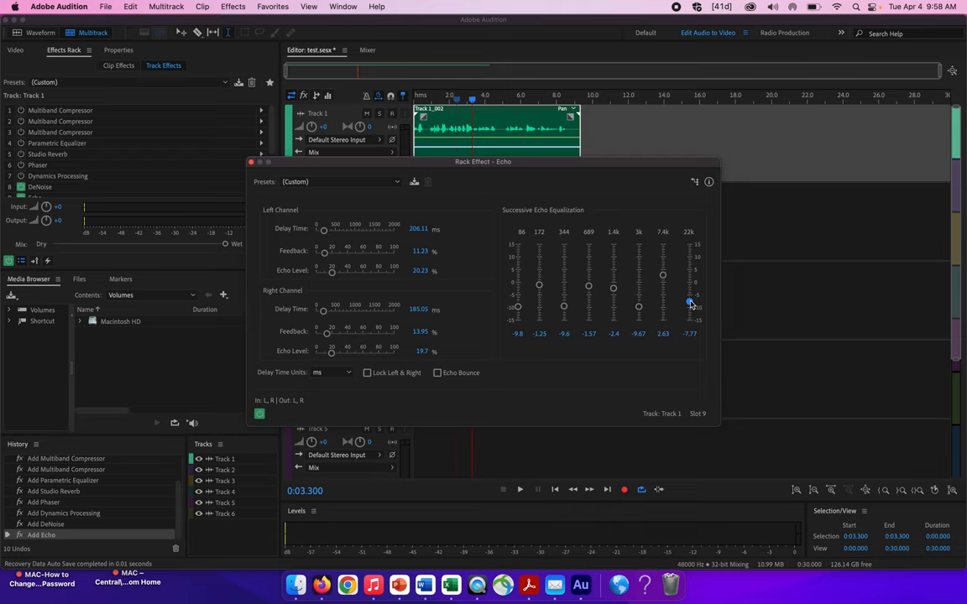
pyautogui.moveTo(690, 302)
pyautogui.mouseDown()
pyautogui.moveTo(690, 279)
pyautogui.moveTo(690, 297)
pyautogui.mouseUp()
# - Audition the clip with the custom echo equalization and close the Echo settings
pyautogui.press('space')
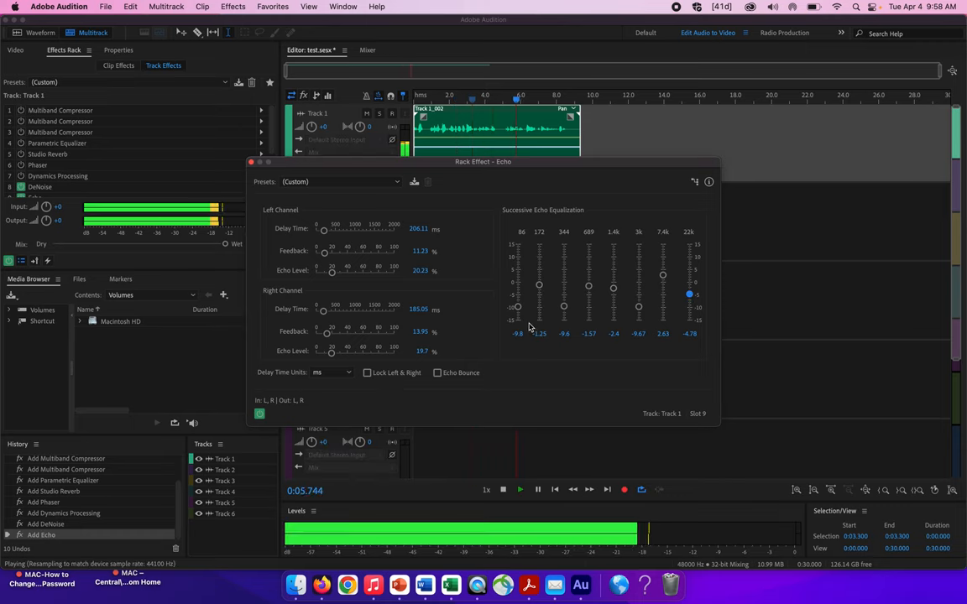
pyautogui.press('space')
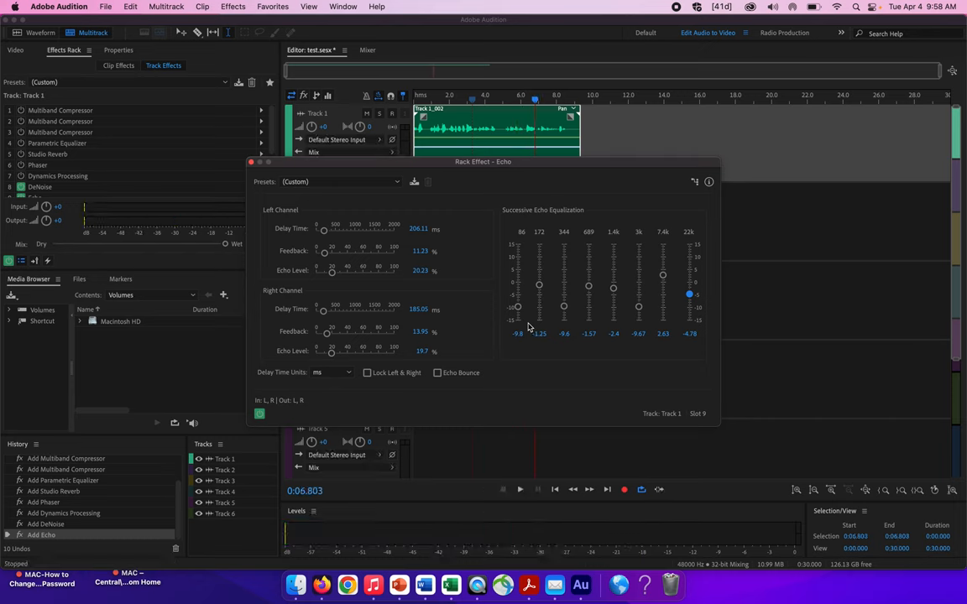
pyautogui.click(251, 163)
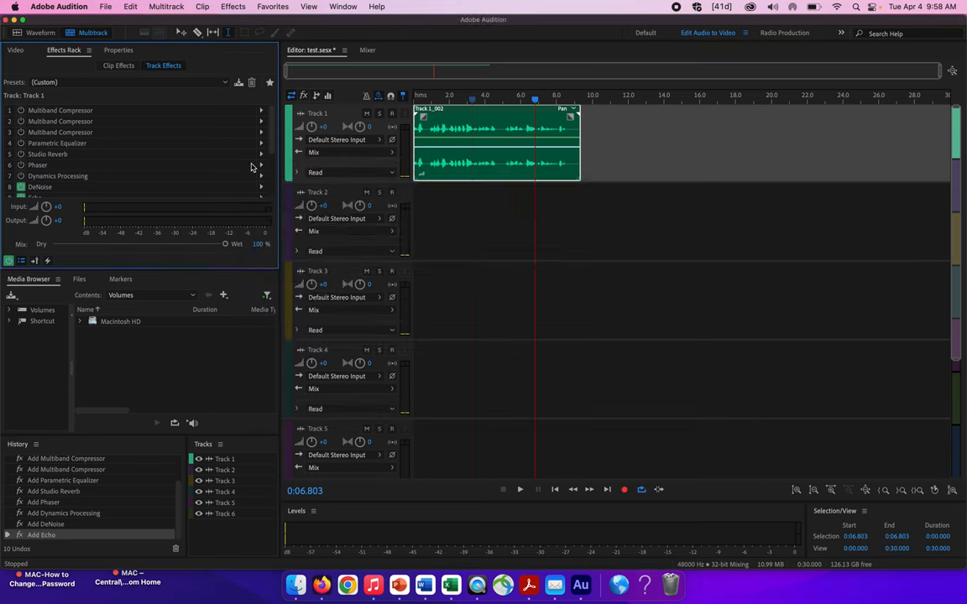